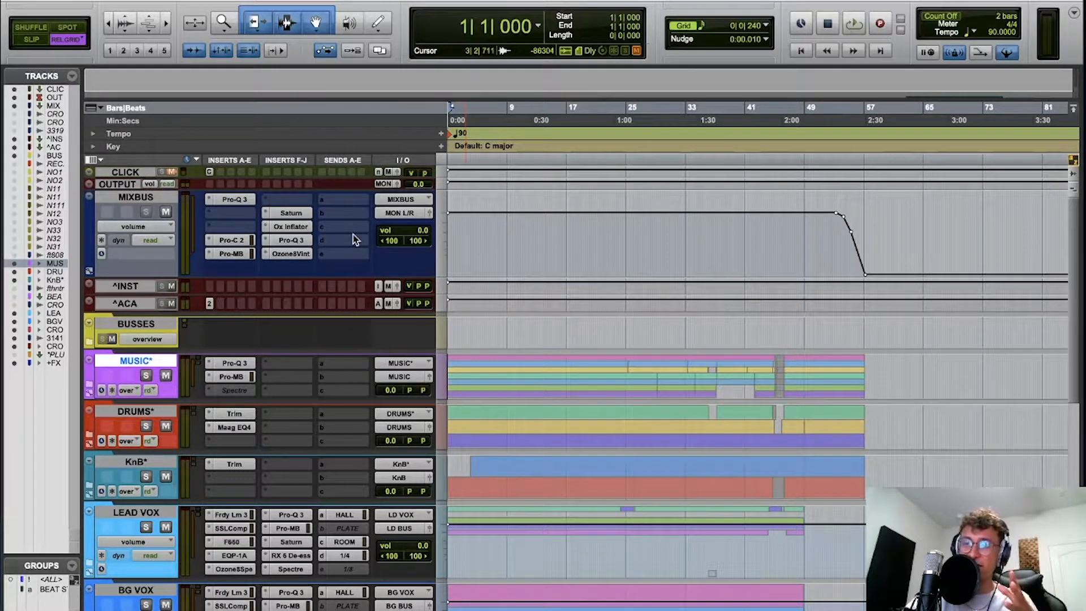
scroll(357, 243, down, 6)
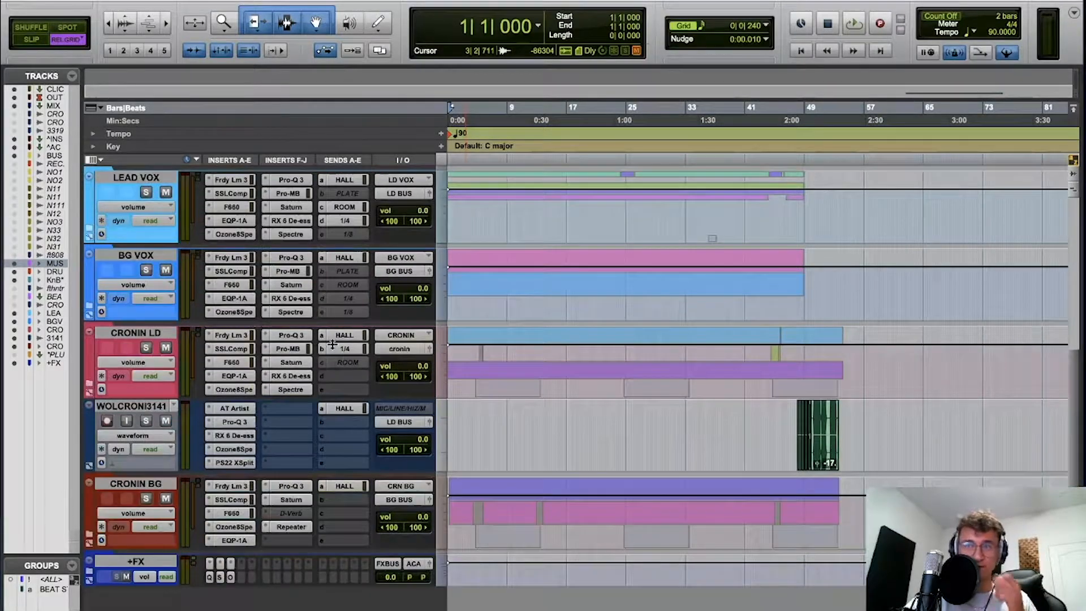
scroll(334, 349, down, 2)
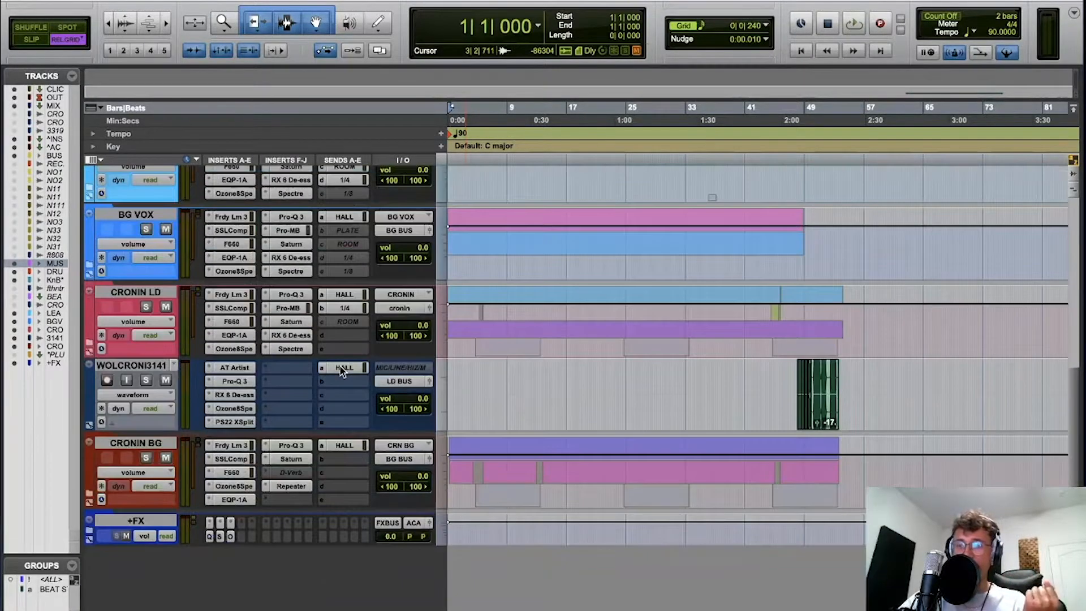
scroll(339, 365, up, 8)
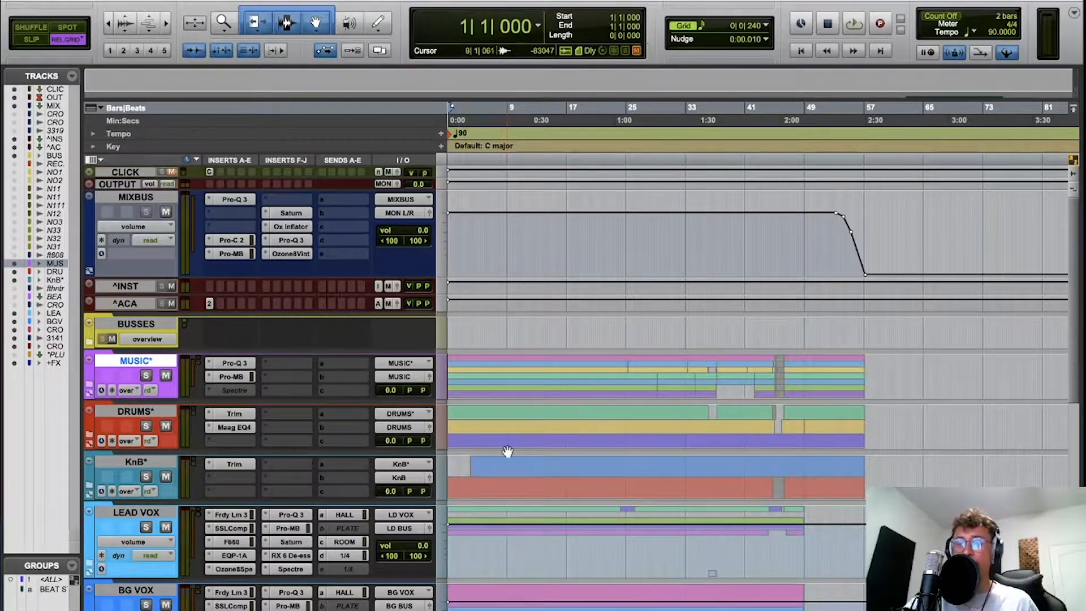
Make all vocal tracks from LEAD VOX through +FX inactive.
scroll(510, 452, down, 6)
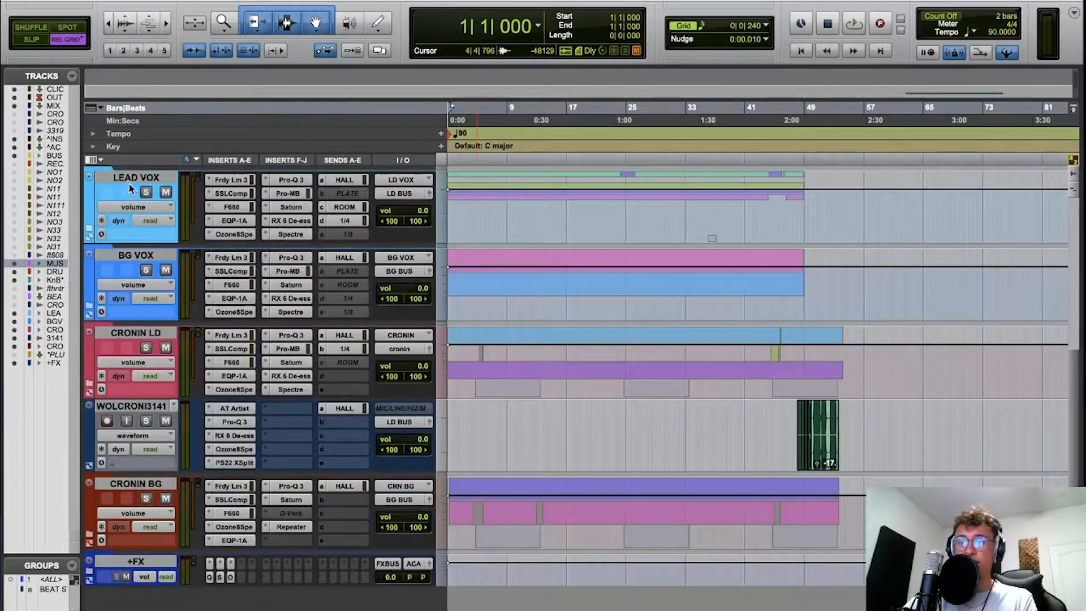
click(129, 185)
shift+click(140, 562)
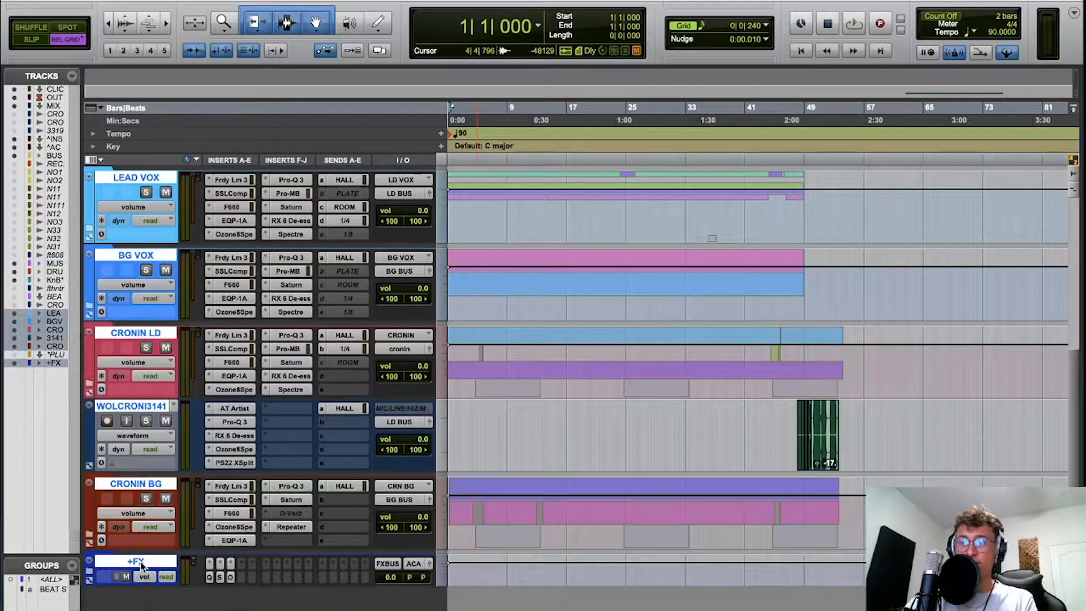
right_click(140, 561)
click(193, 605)
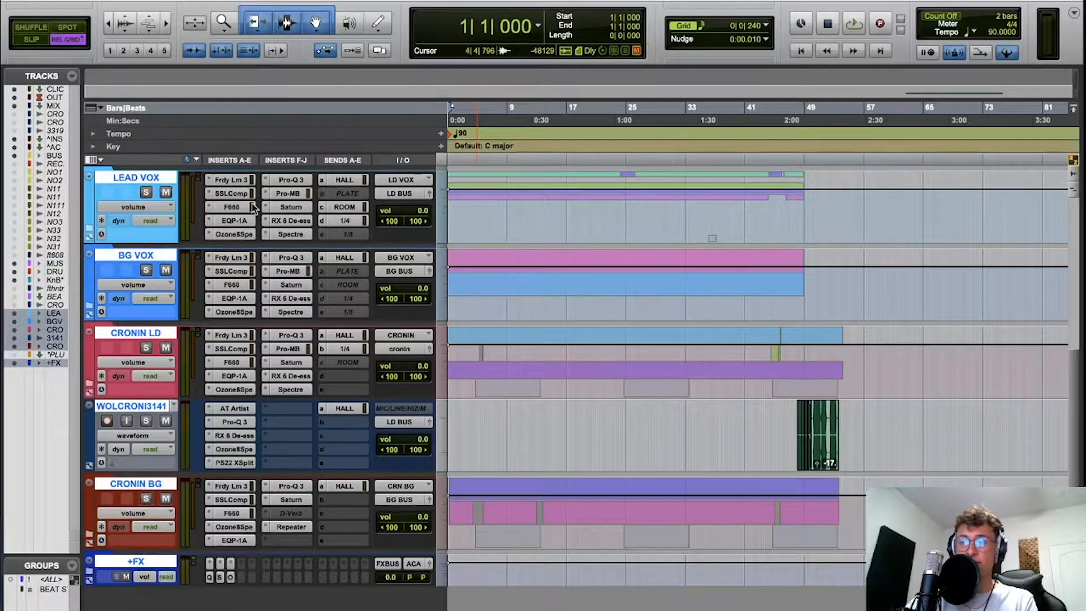
Audition the instrumental from the session start and again from 4|3|240.
scroll(265, 347, up, 2)
scroll(264, 347, up, 4)
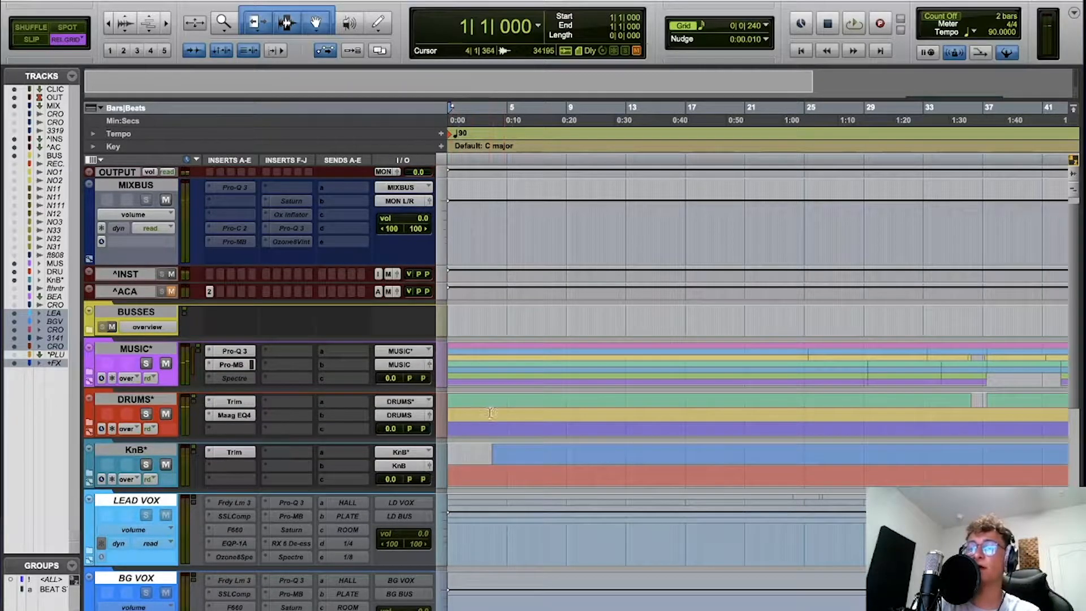
key(space)
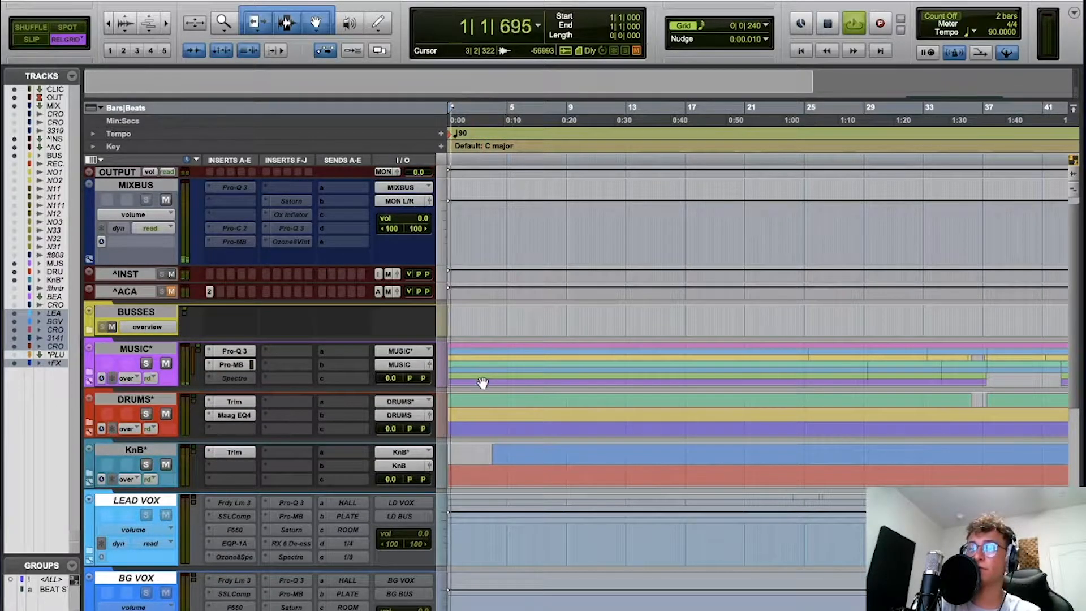
key(space)
click(501, 355)
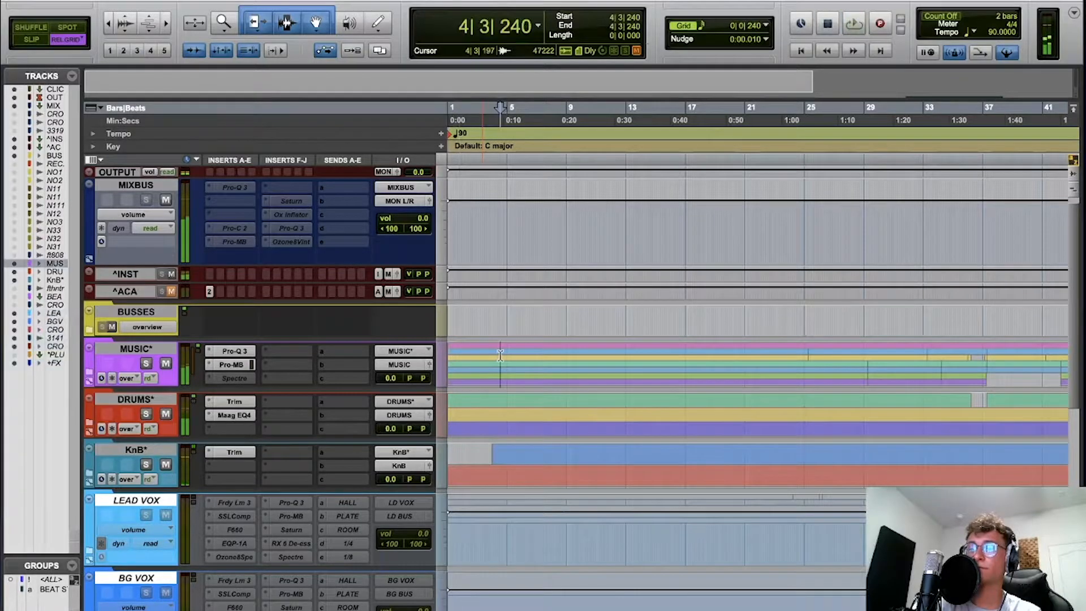
key(space)
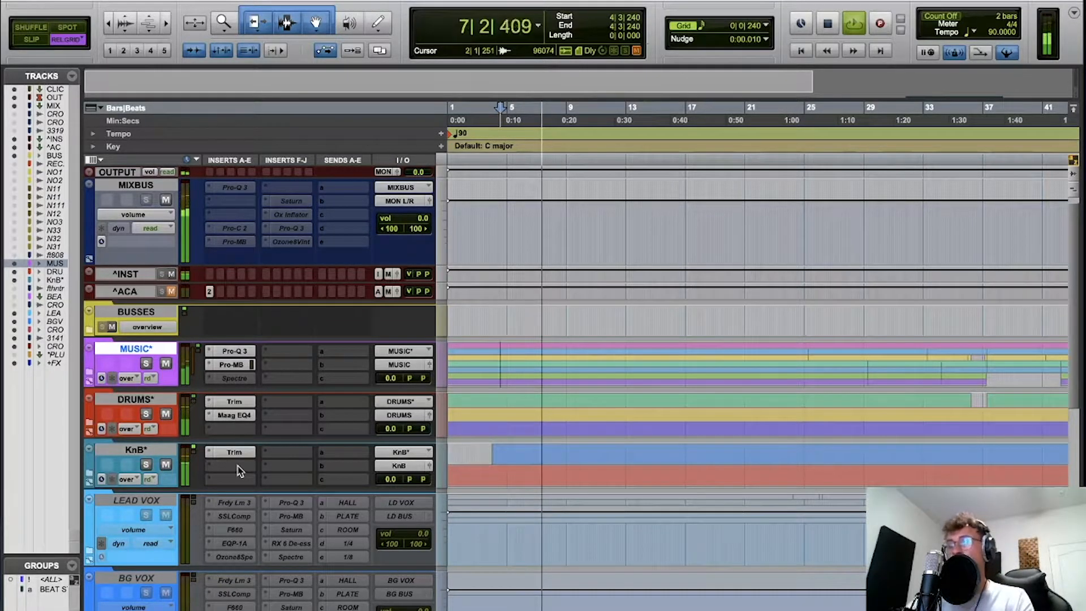
scroll(238, 472, down, 3)
key(space)
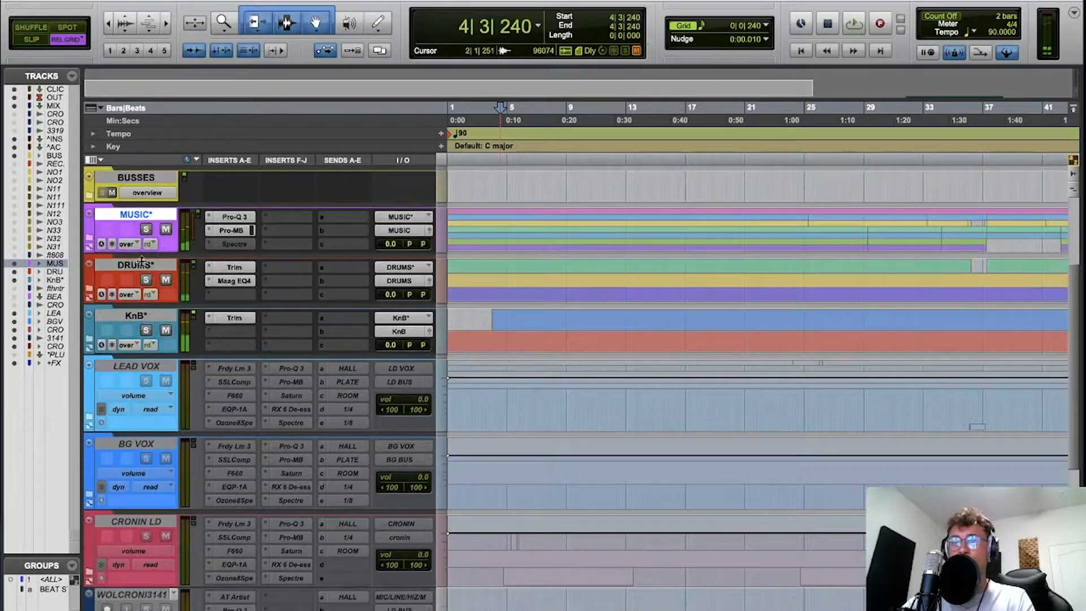
Expand the MUSIC* folder track to show its individual instrument tracks.
scroll(239, 311, up, 1)
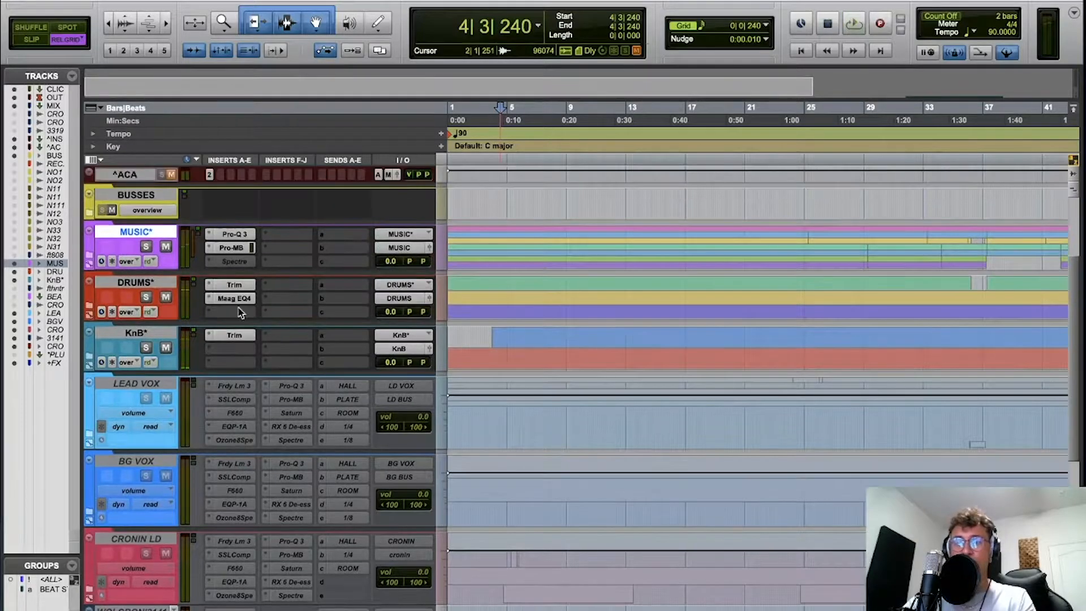
click(95, 259)
scroll(276, 281, down, 2)
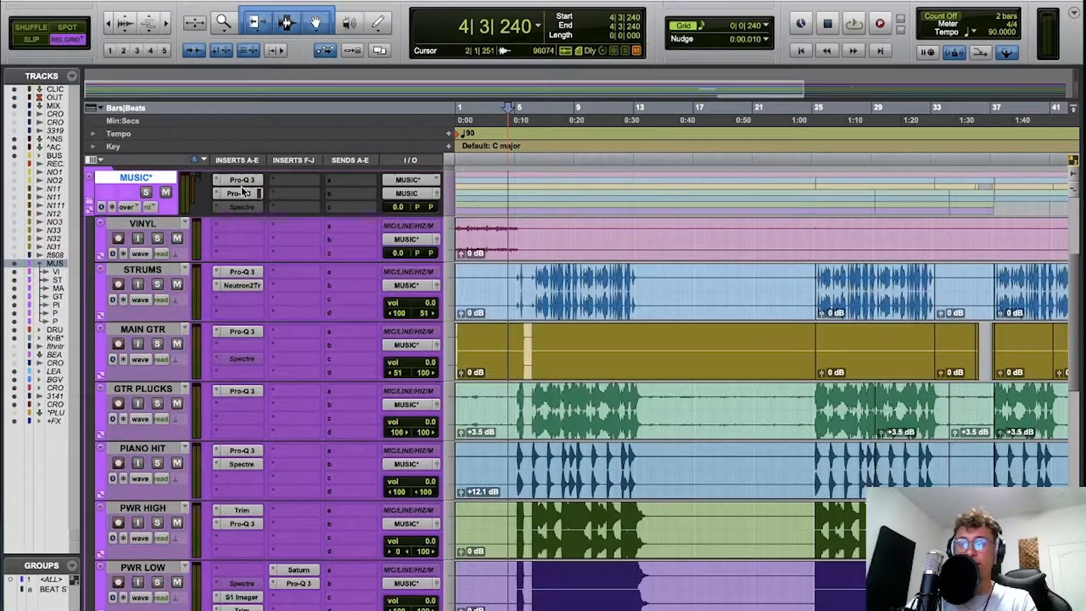
Review the Pro-Q 3 equalizer and the low band of the Pro-MB compressor on the MUSIC* folder track.
click(249, 182)
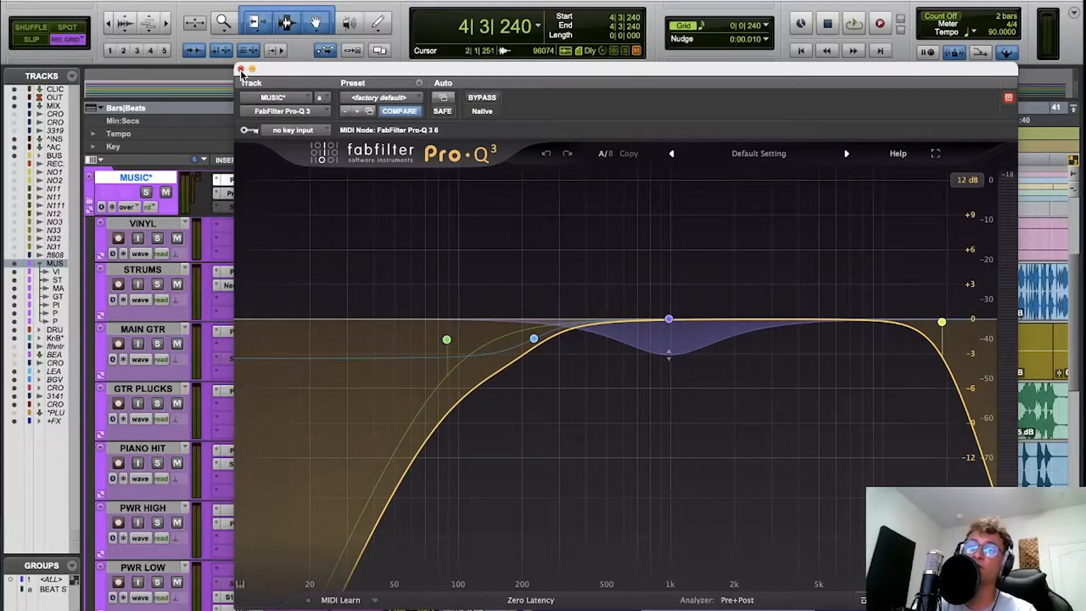
click(240, 69)
scroll(229, 198, up, 1)
click(227, 231)
click(357, 286)
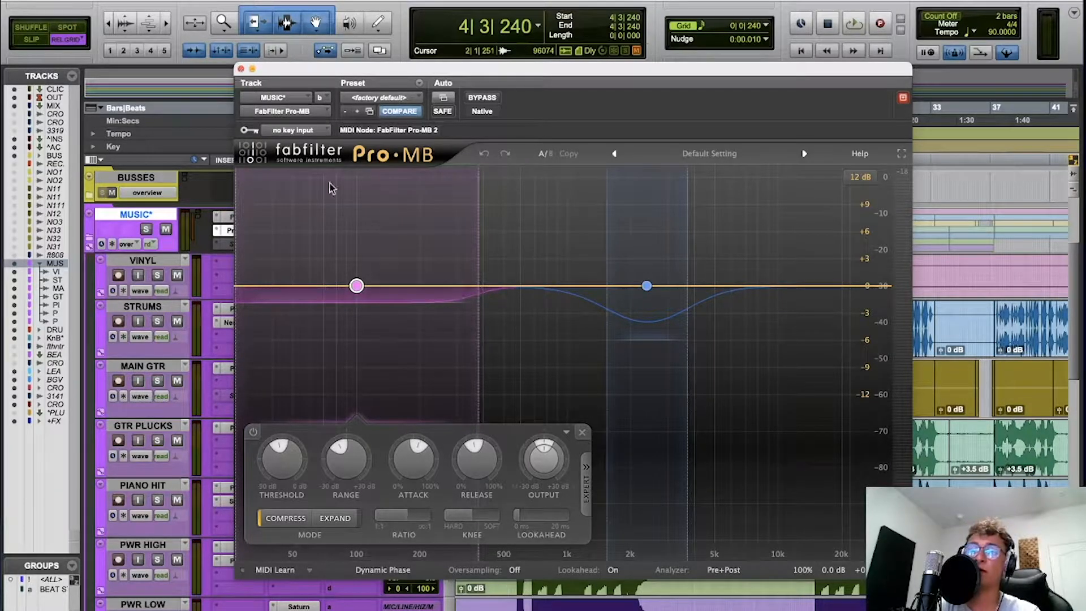
click(240, 70)
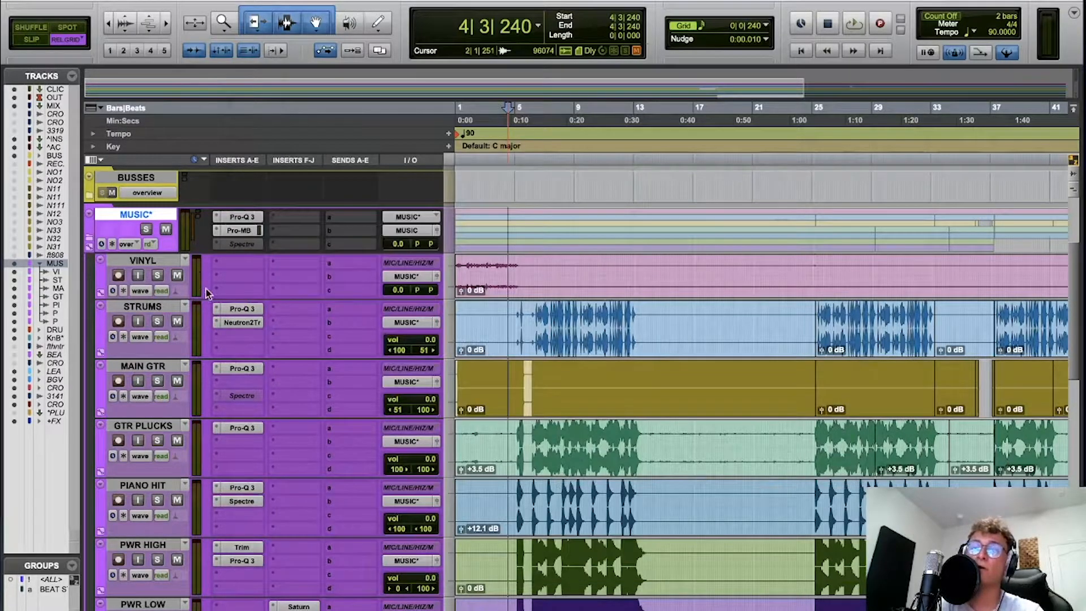
Solo the VINYL track, audition it briefly and release its solo.
scroll(200, 326, down, 5)
scroll(207, 324, up, 3)
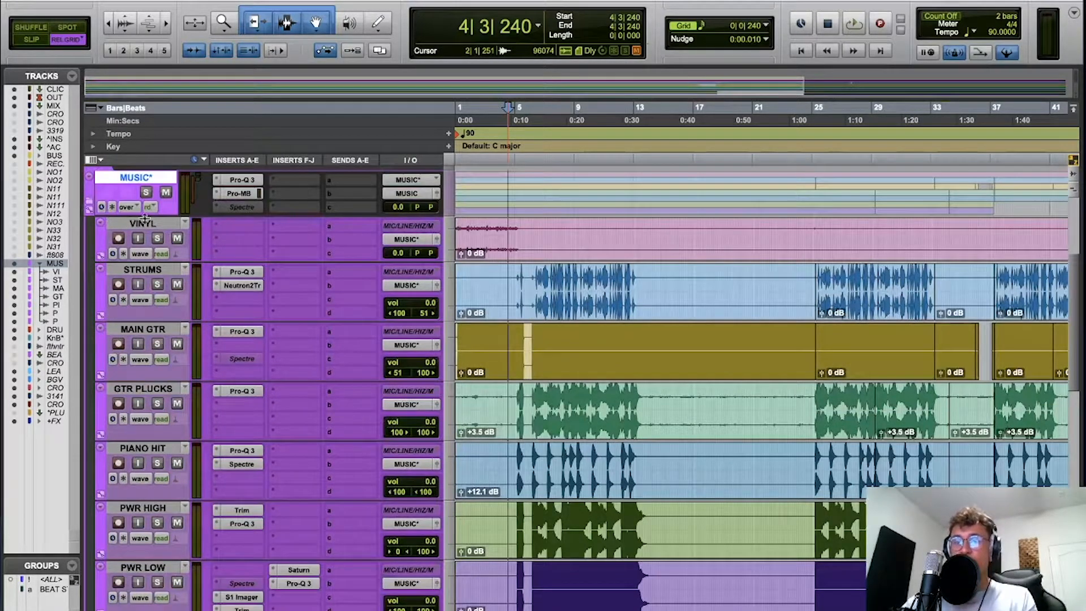
click(157, 240)
key(space)
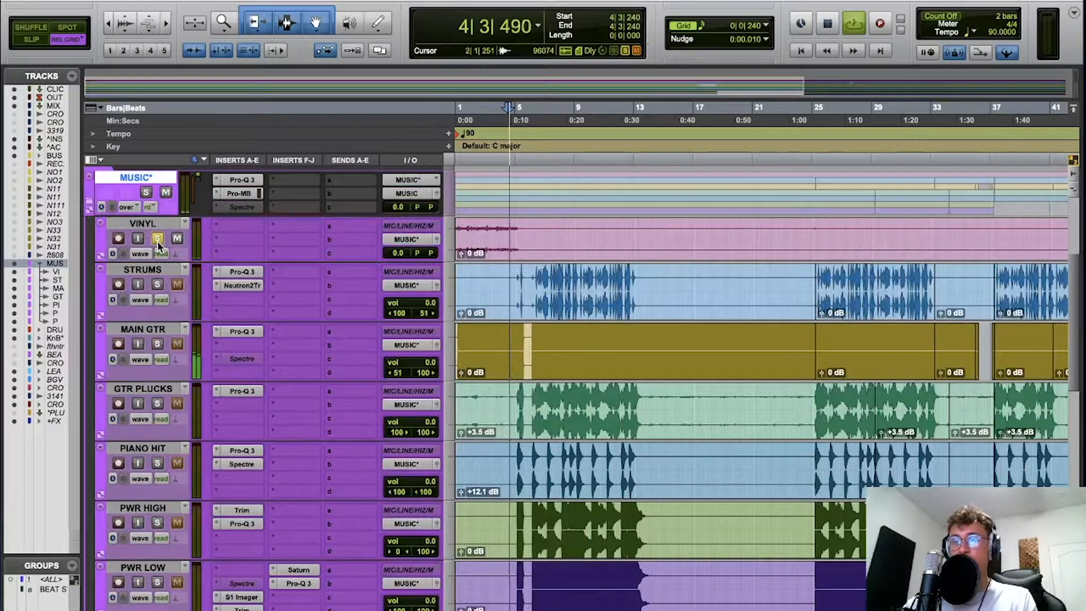
key(space)
click(157, 240)
Solo the STRUMS track and audition it from 7|3|480, taking MAIN GTR out of the solo during playback.
click(157, 285)
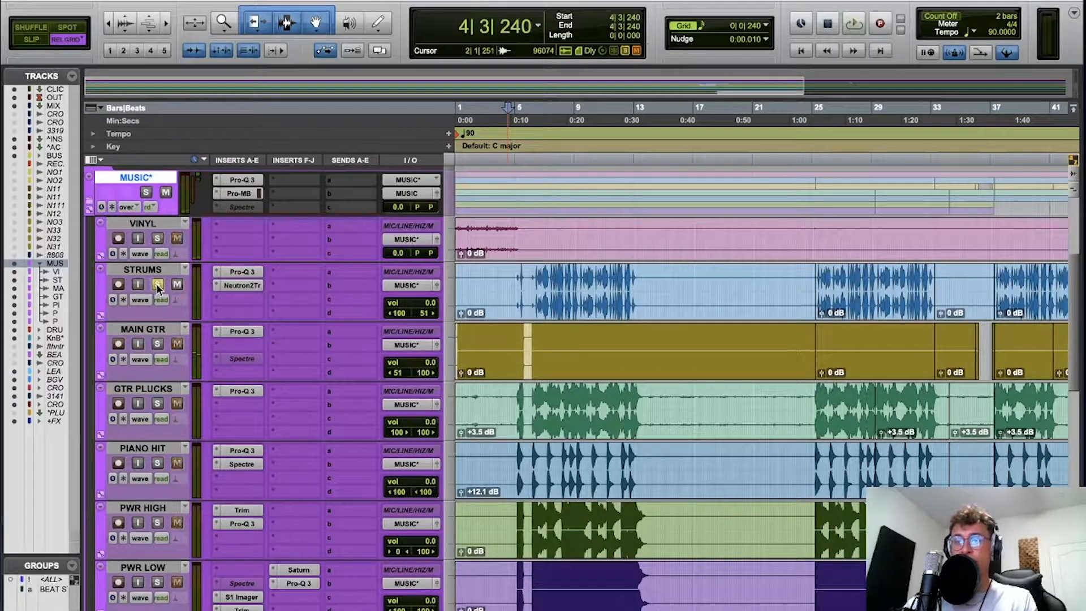
click(550, 290)
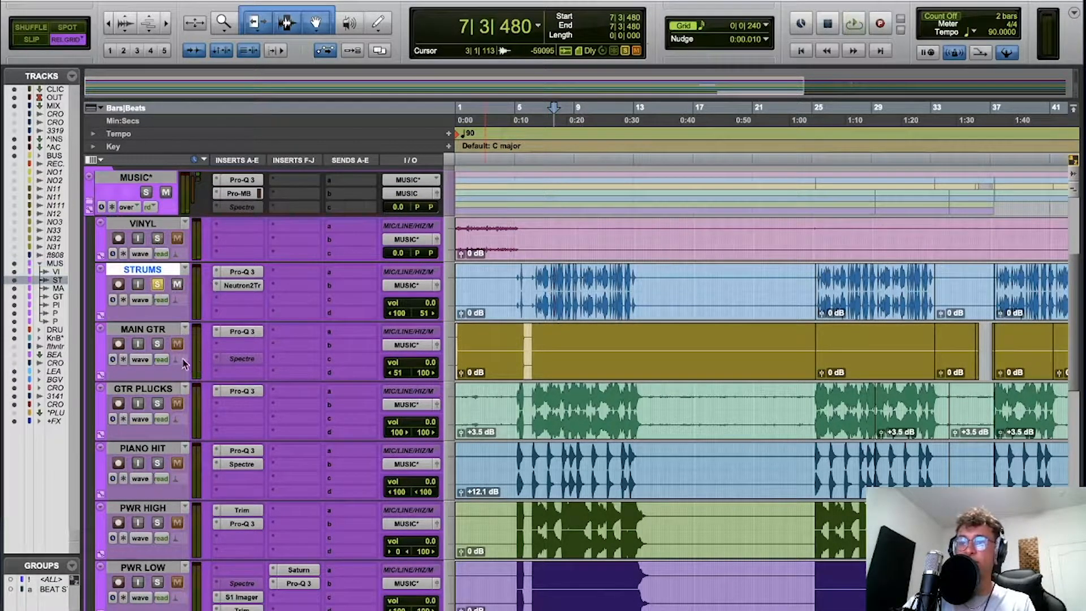
key(space)
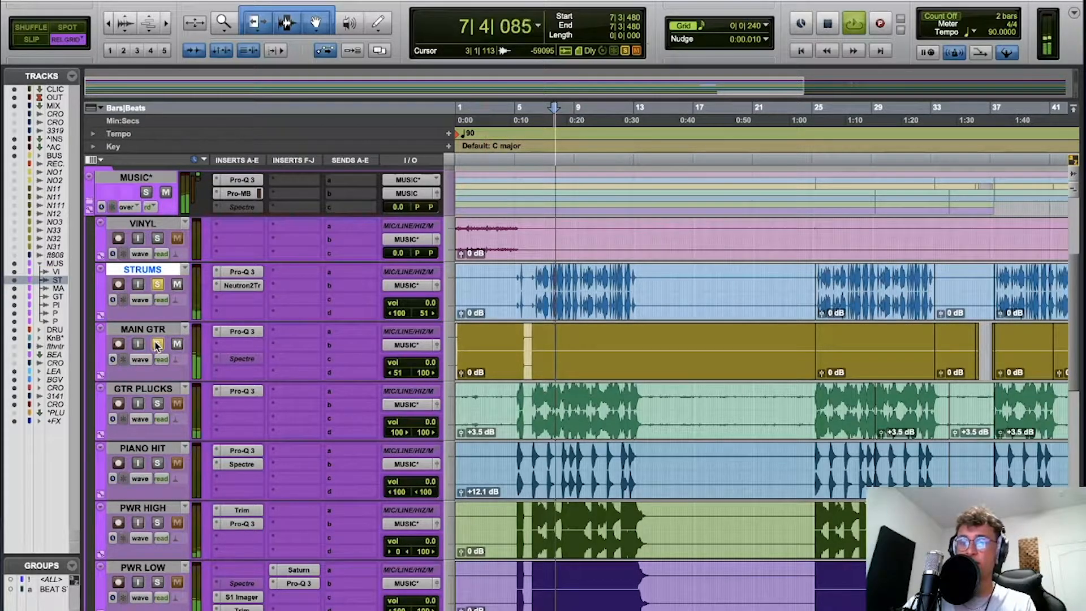
click(162, 344)
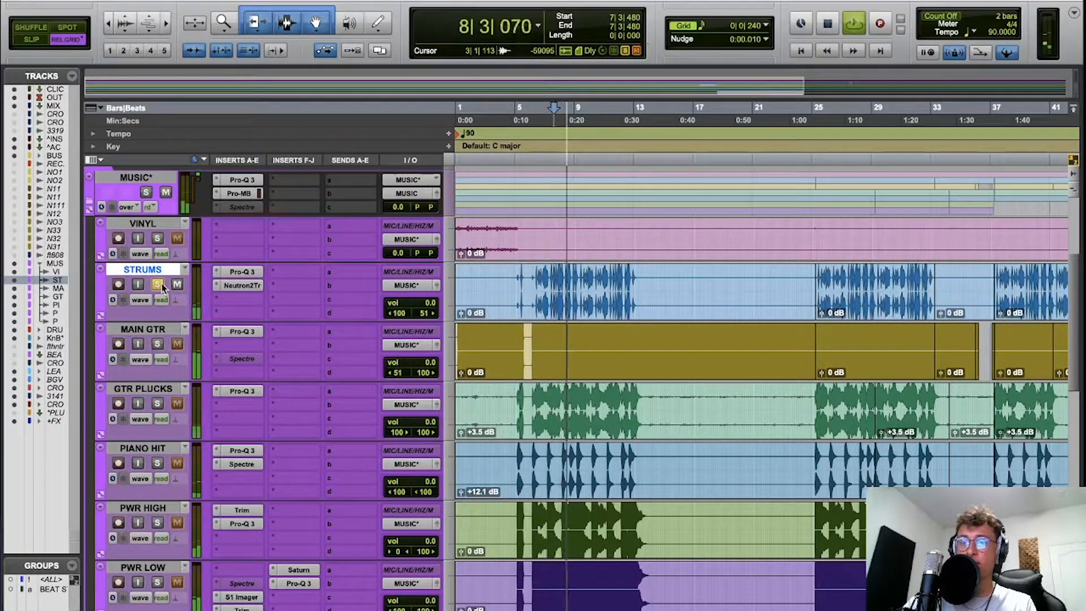
key(space)
Review the Pro-Q 3 filter curve and the Neutron transient shaper settings on the STRUMS track.
click(242, 274)
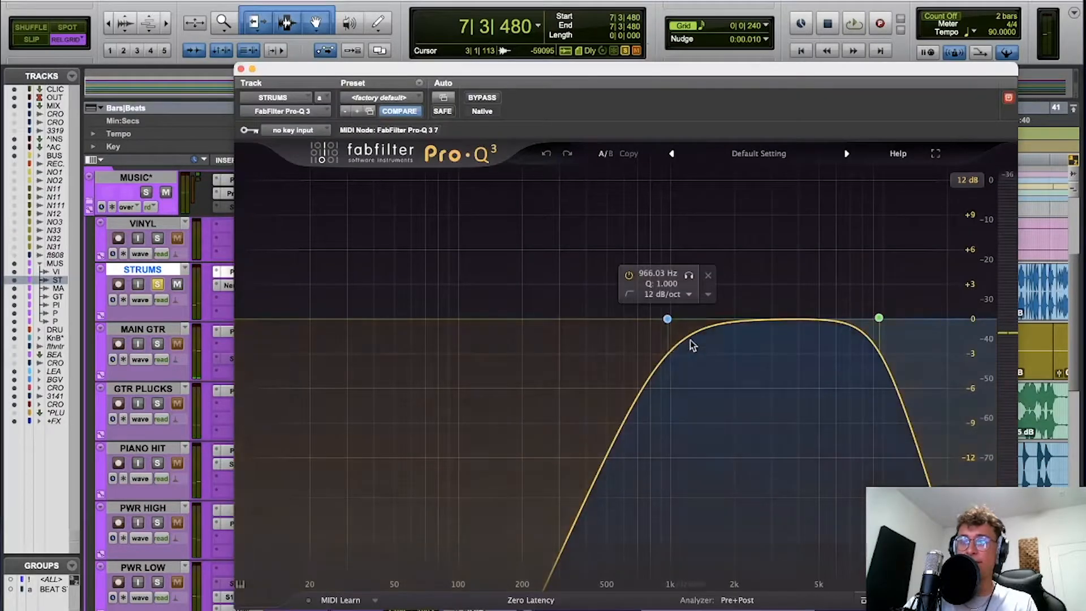
click(241, 69)
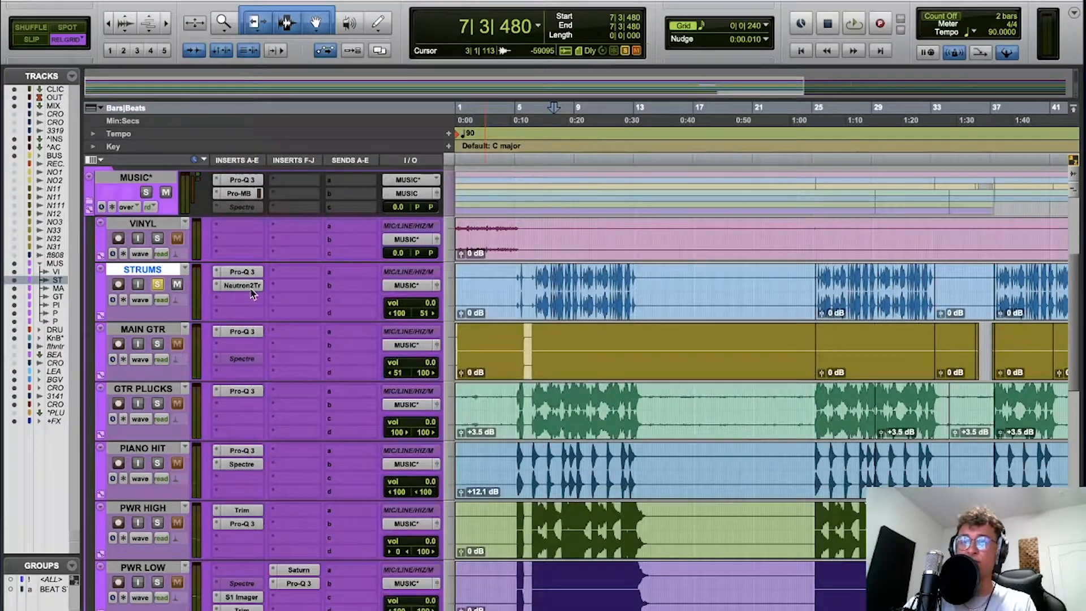
click(243, 286)
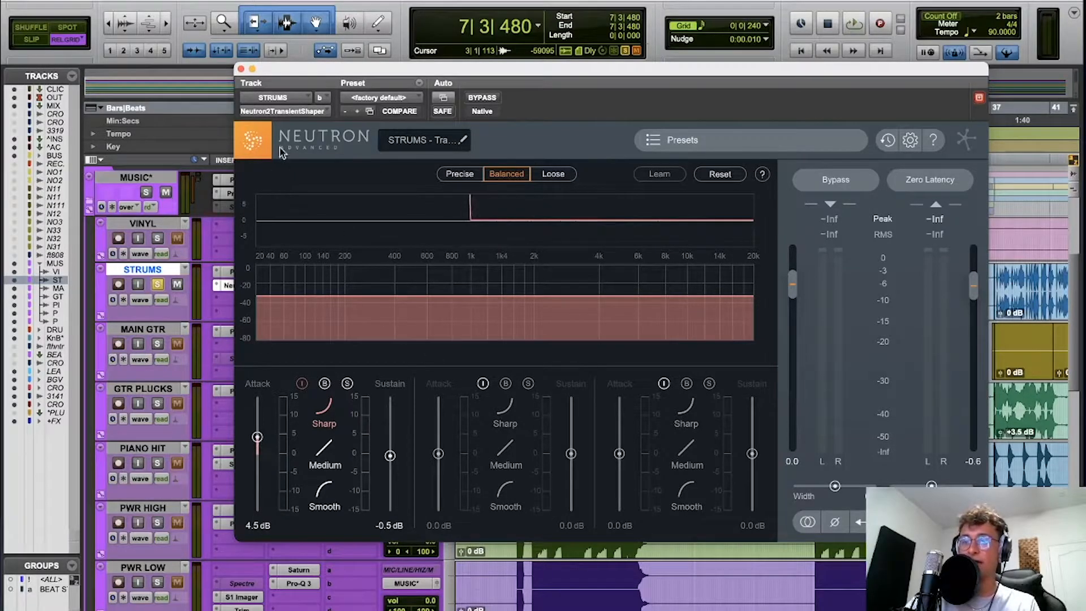
click(241, 69)
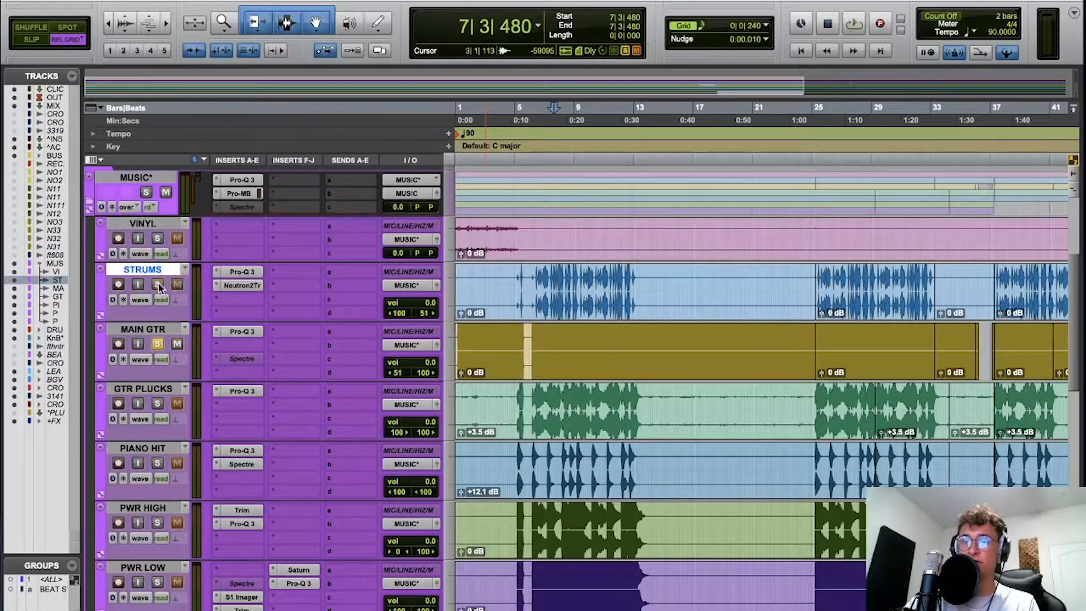
Place the playback position at 7|4|240 on the MAIN GTR track and review its Pro-Q 3 equalizer bands.
click(555, 363)
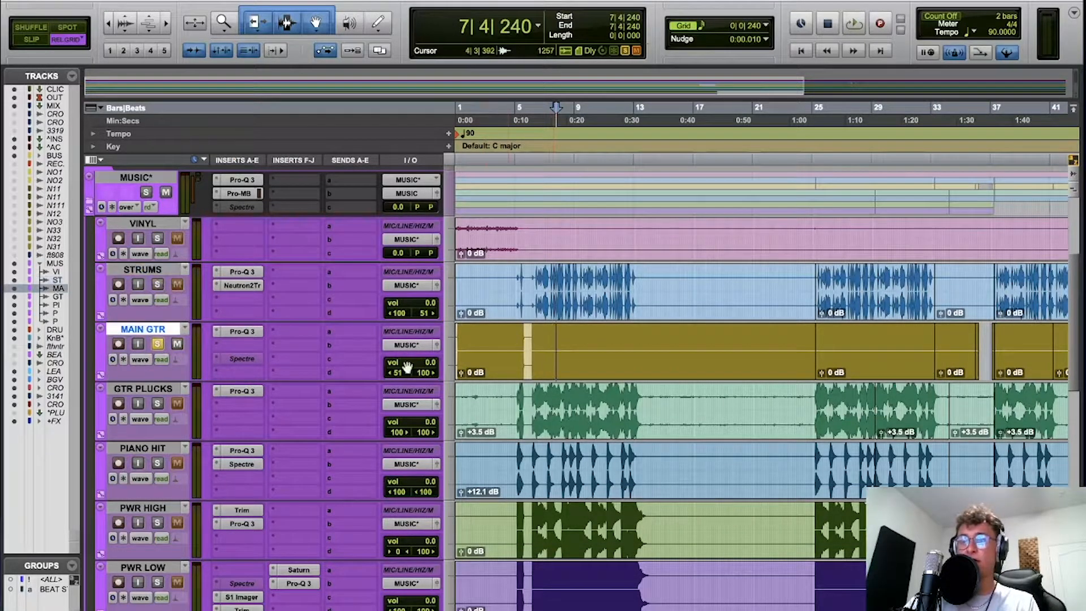
click(230, 337)
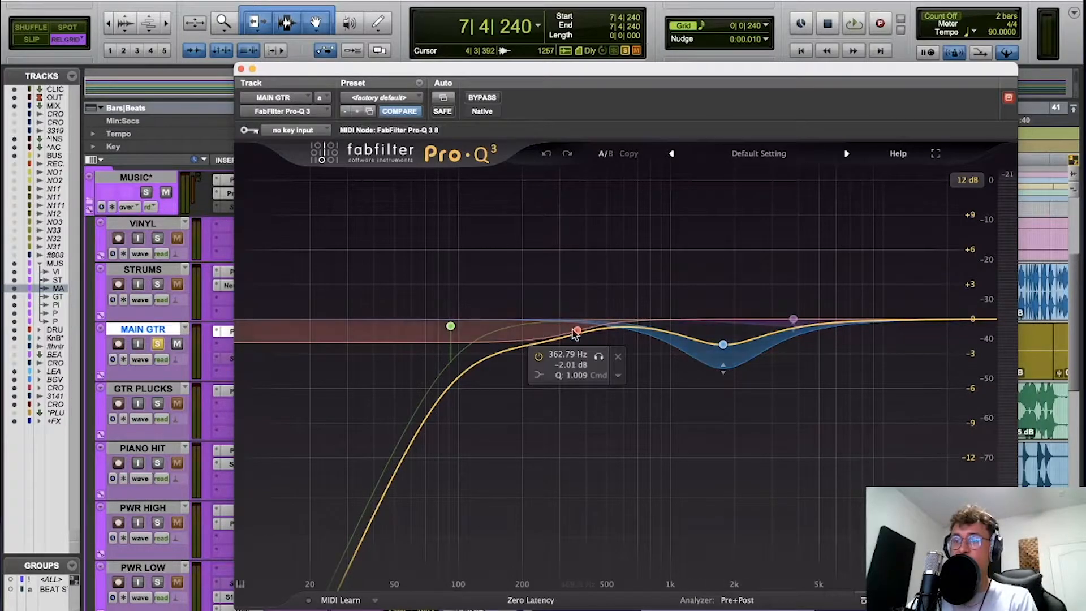
click(241, 69)
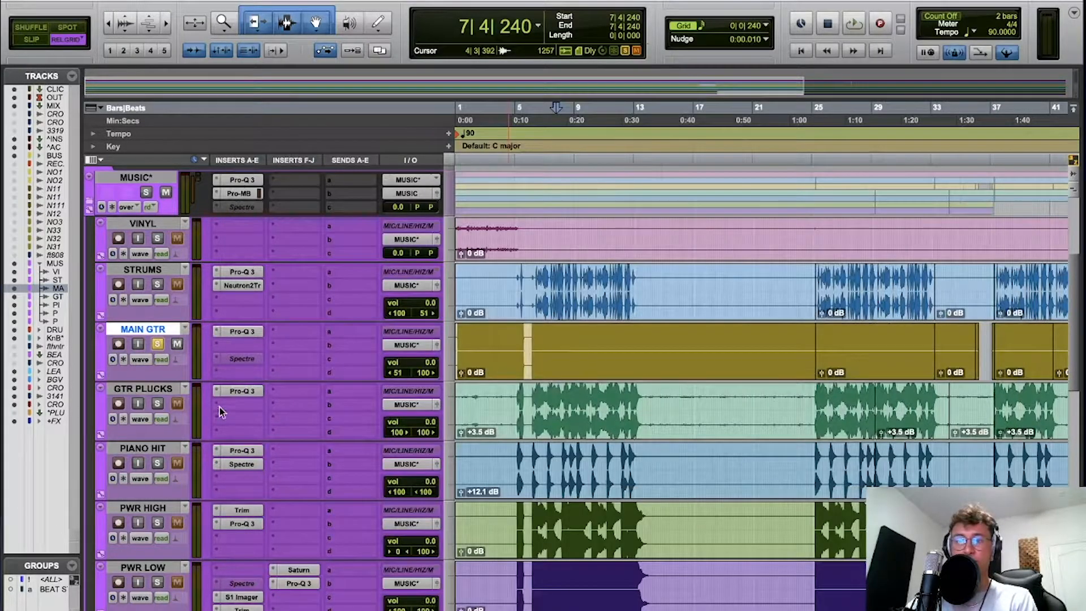
Solo GTR PLUCKS in place of MAIN GTR, audition it from 6|3|000 and review its Pro-Q 3 equalizer.
click(159, 404)
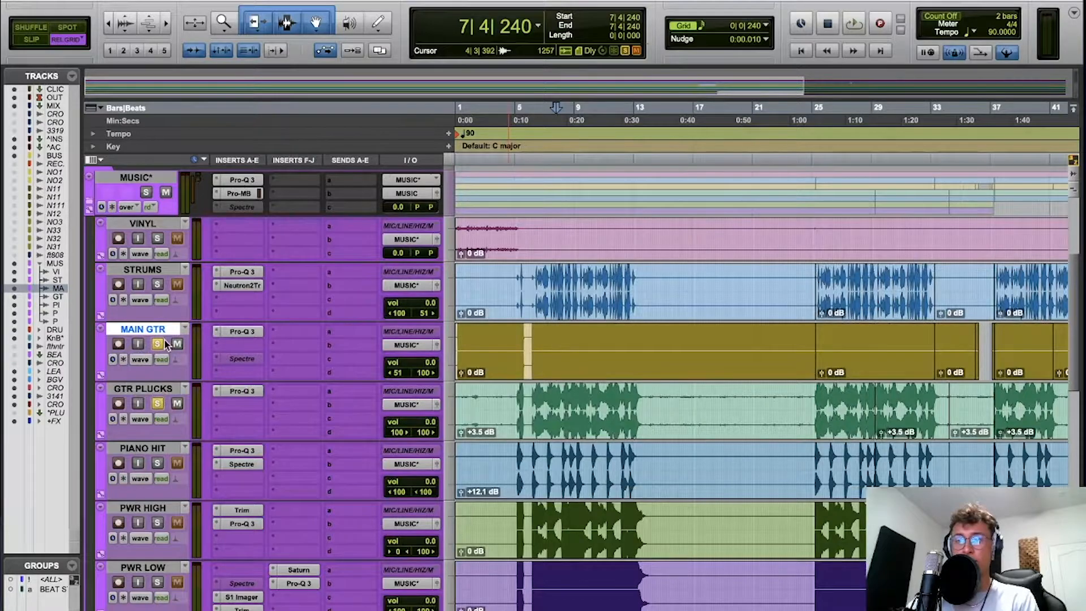
click(158, 344)
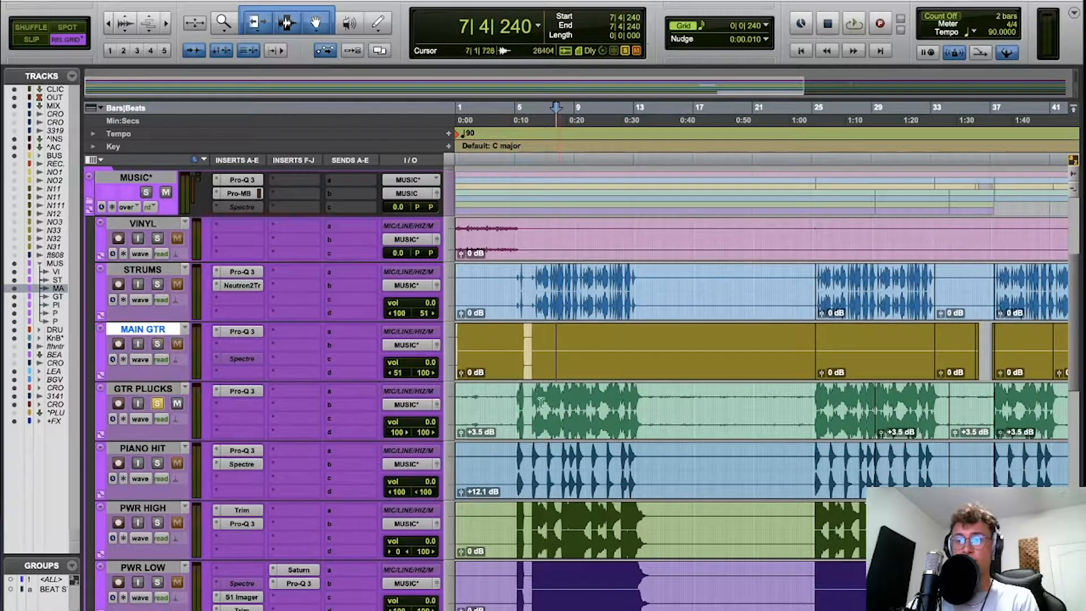
click(542, 426)
key(space)
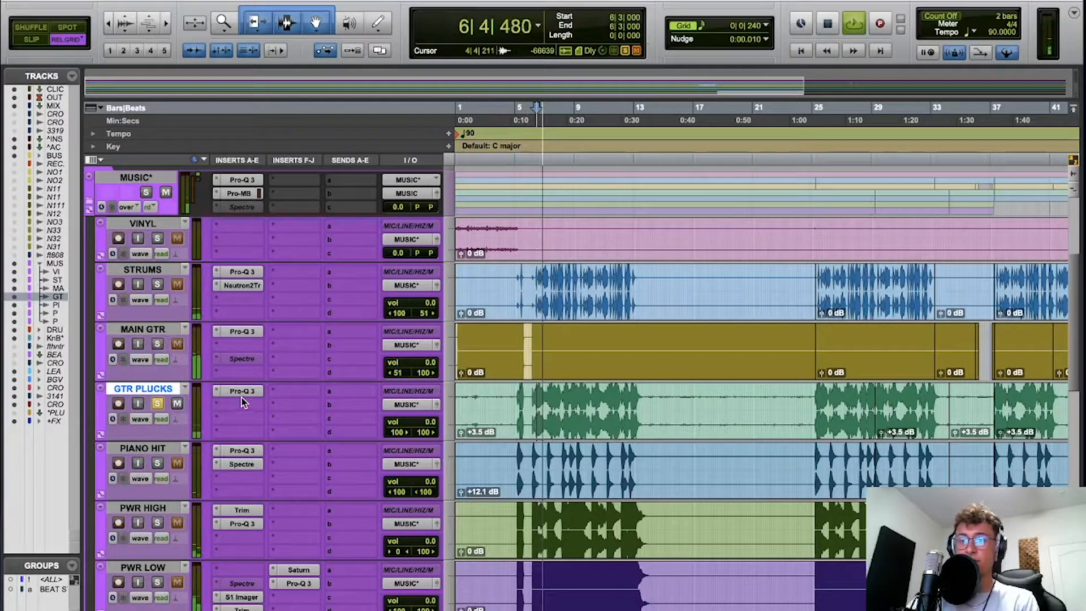
key(space)
click(243, 391)
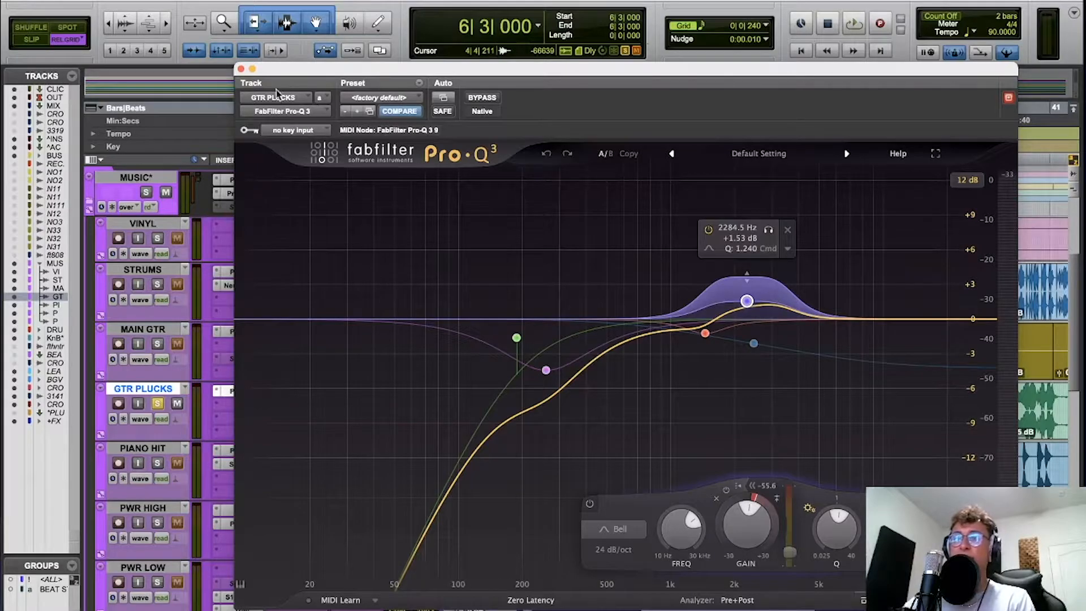
click(240, 69)
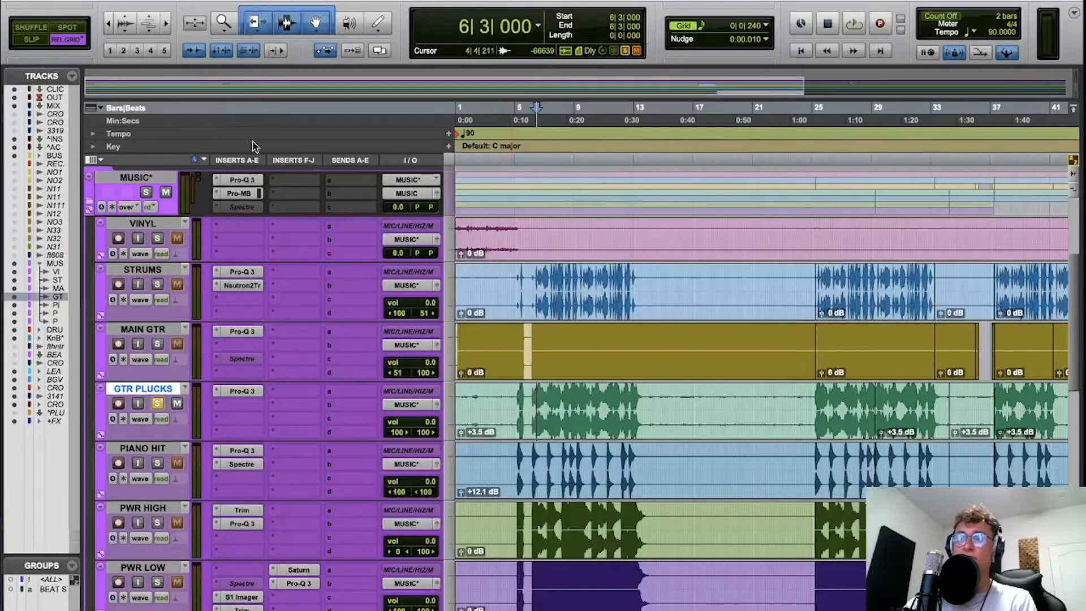
Solo PIANO HIT in place of GTR PLUCKS and audition it from 6|3|000.
click(157, 452)
click(157, 403)
key(space)
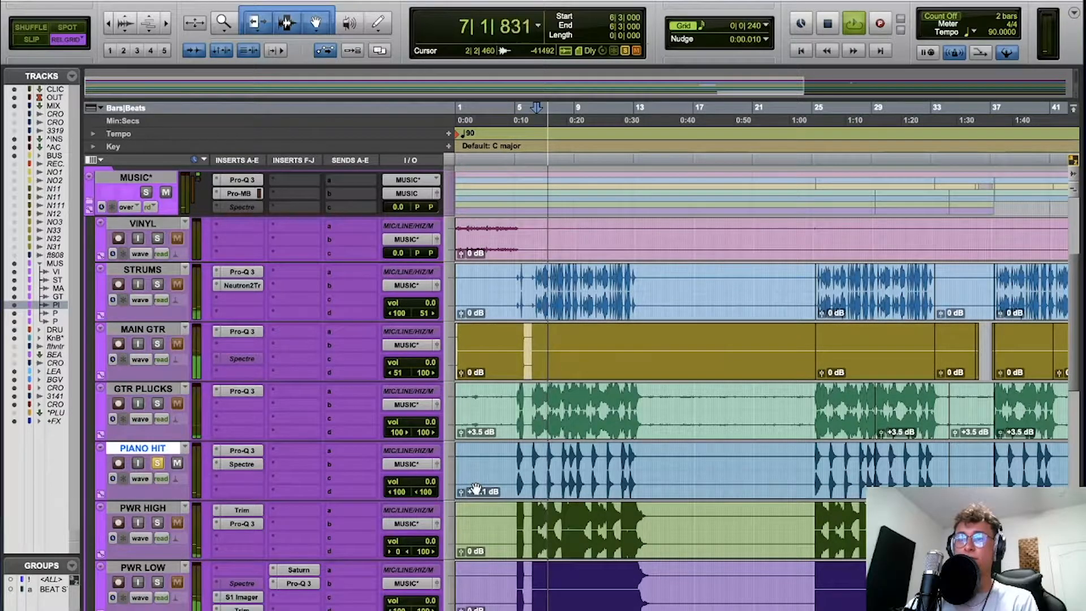
key(space)
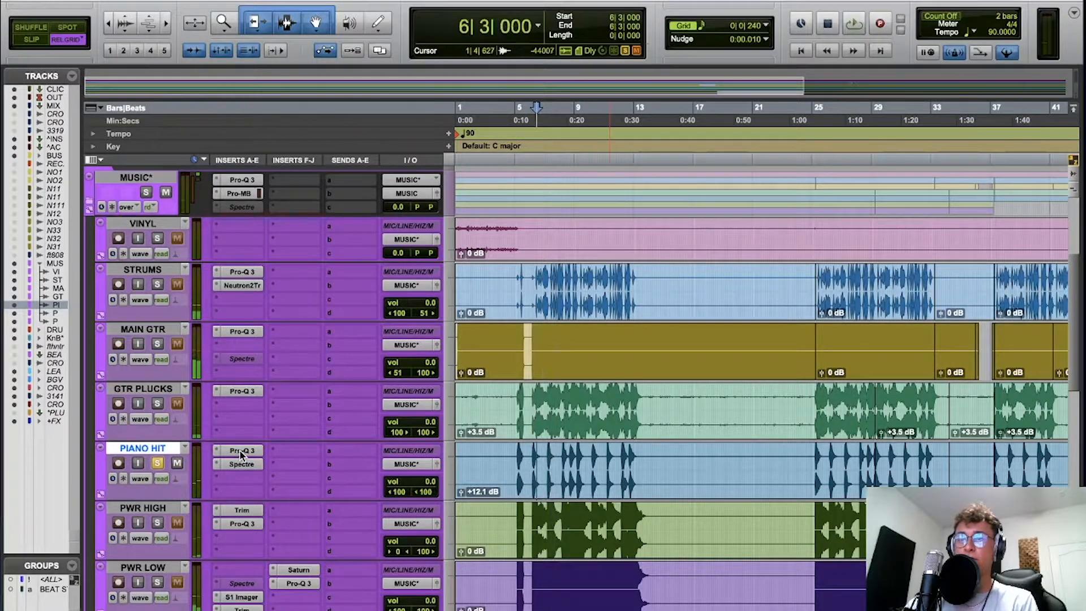
Review the Pro-Q 3 and Spectre settings on PIANO HIT, and audition the track together with GTR PLUCKS.
click(242, 450)
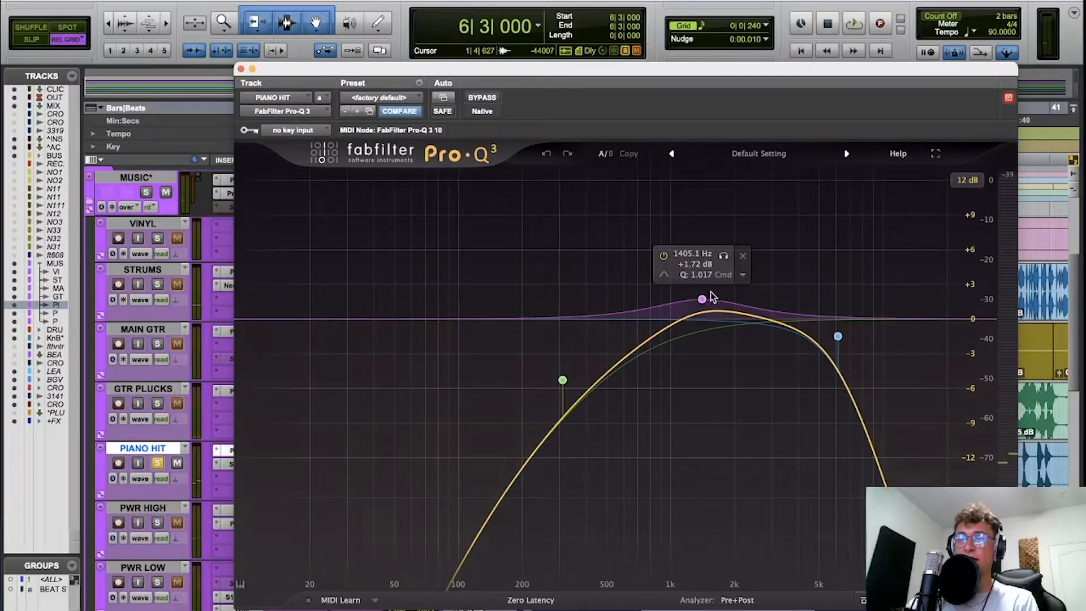
click(241, 70)
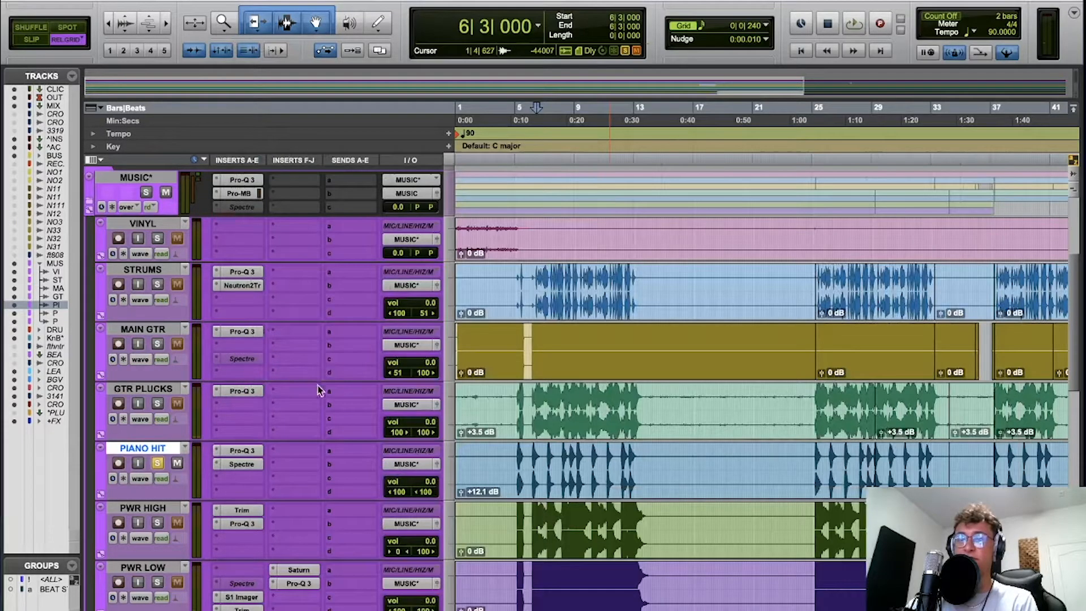
click(241, 465)
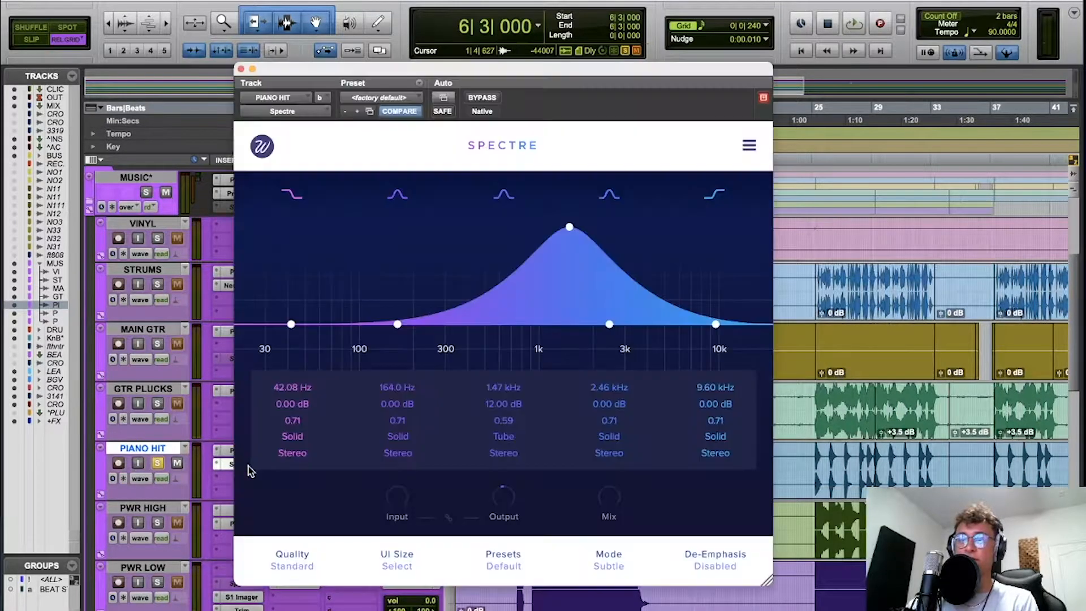
click(240, 69)
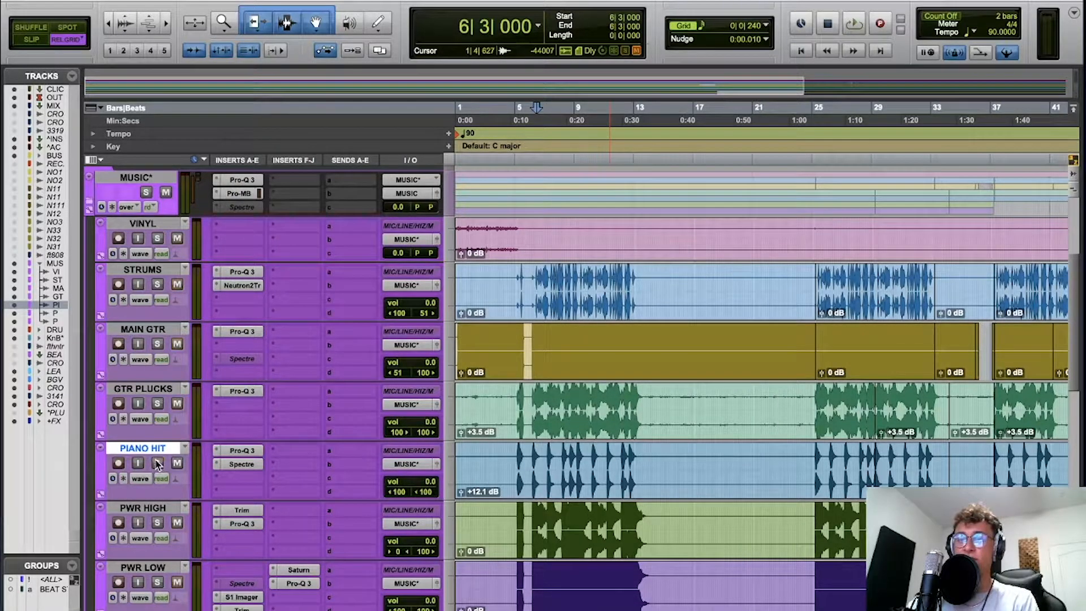
key(space)
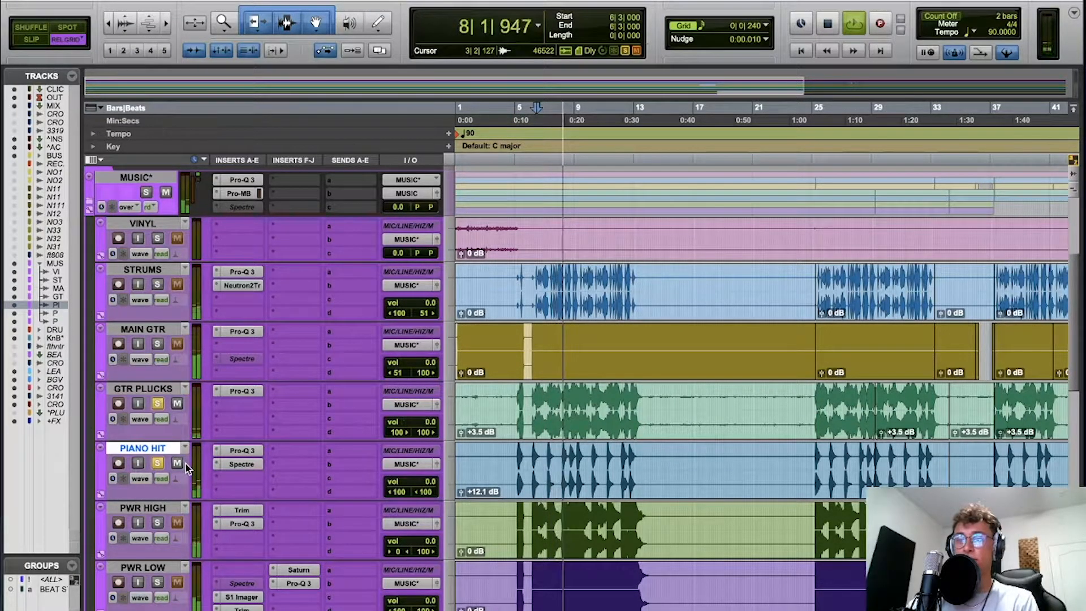
key(space)
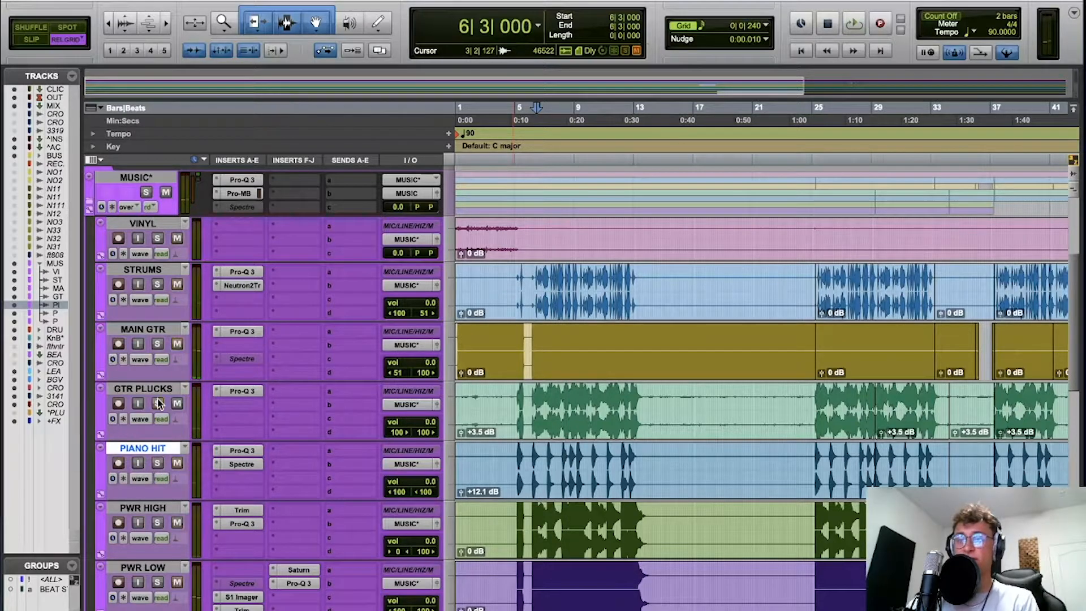
Clear the other solos, solo the PWR HIGH track and review its Trim plug-in settings.
scroll(201, 476, down, 2)
scroll(202, 476, up, 1)
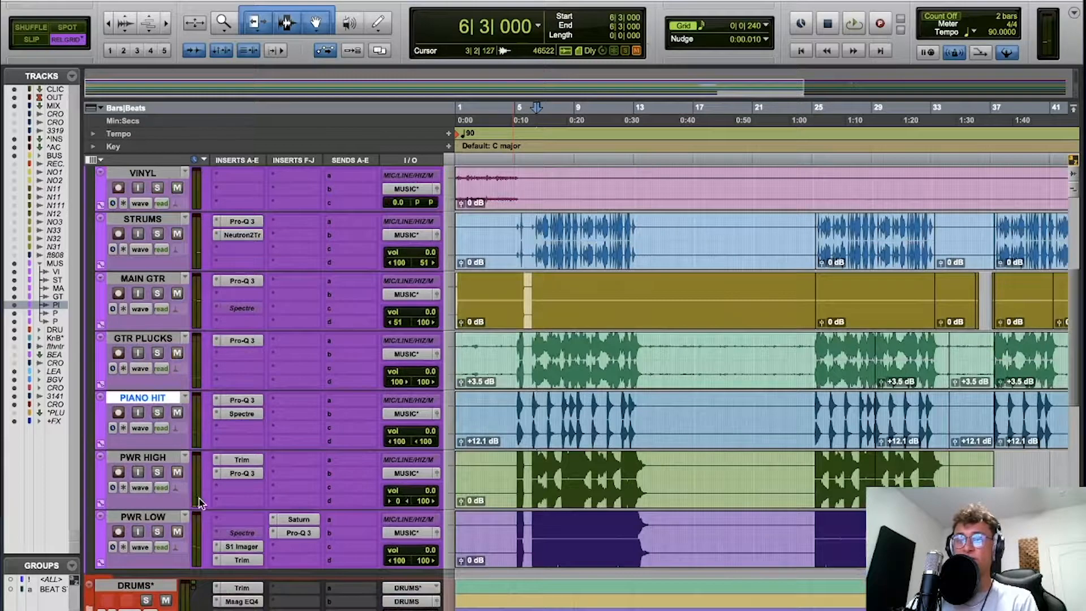
click(157, 472)
click(249, 459)
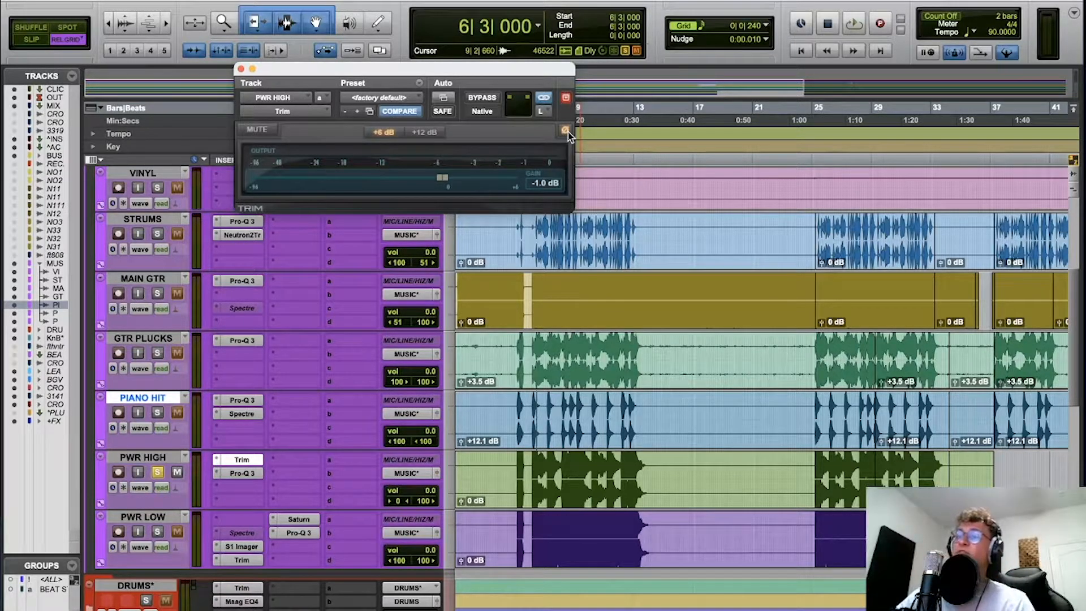
click(240, 69)
Solo PWR LOW in place of PWR HIGH, review its S1 Imager settings and audition it from 6|3|000.
click(157, 472)
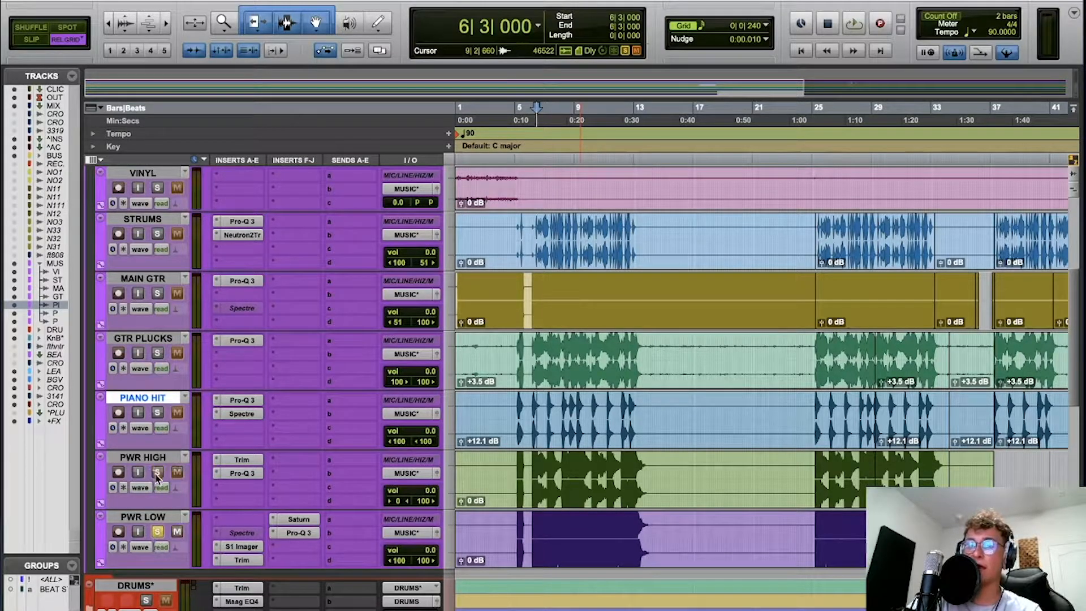
click(245, 546)
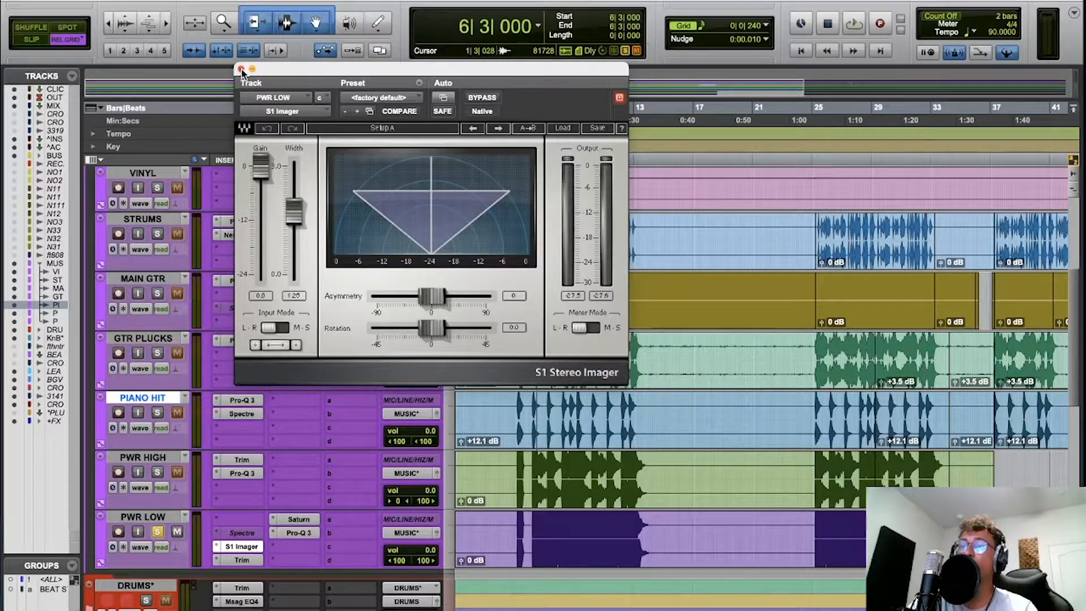
click(241, 68)
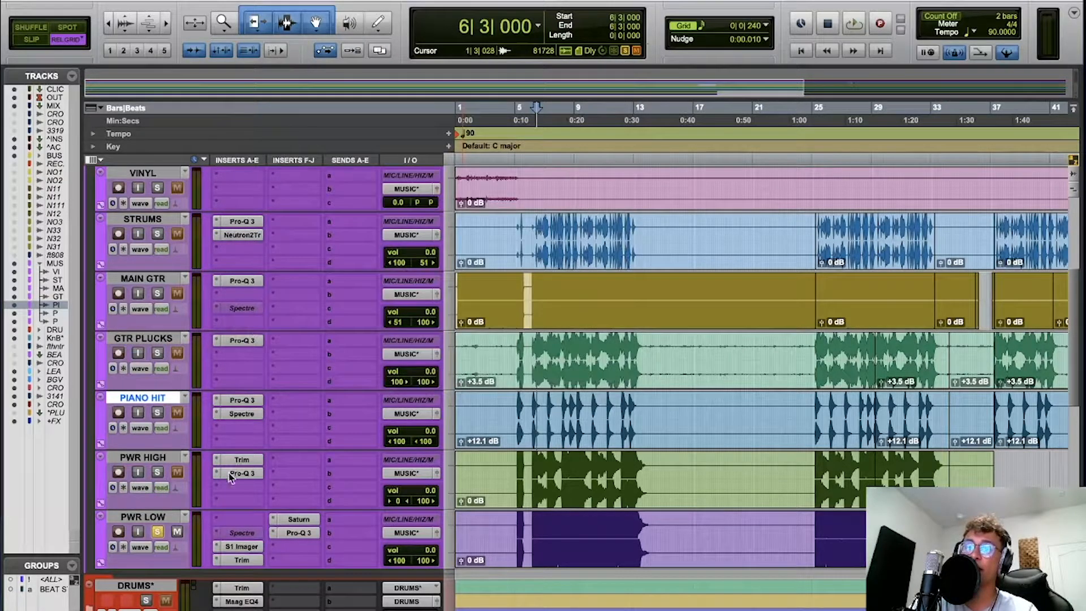
key(space)
key(space)
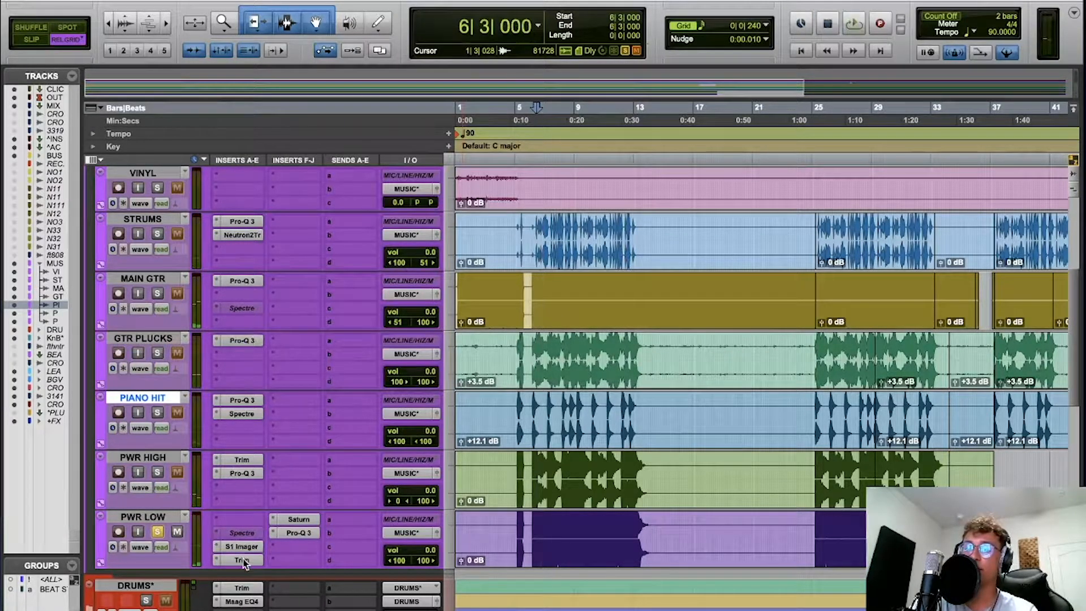
Review the Trim, Saturn and Pro-Q 3 settings on the PWR LOW track.
click(241, 560)
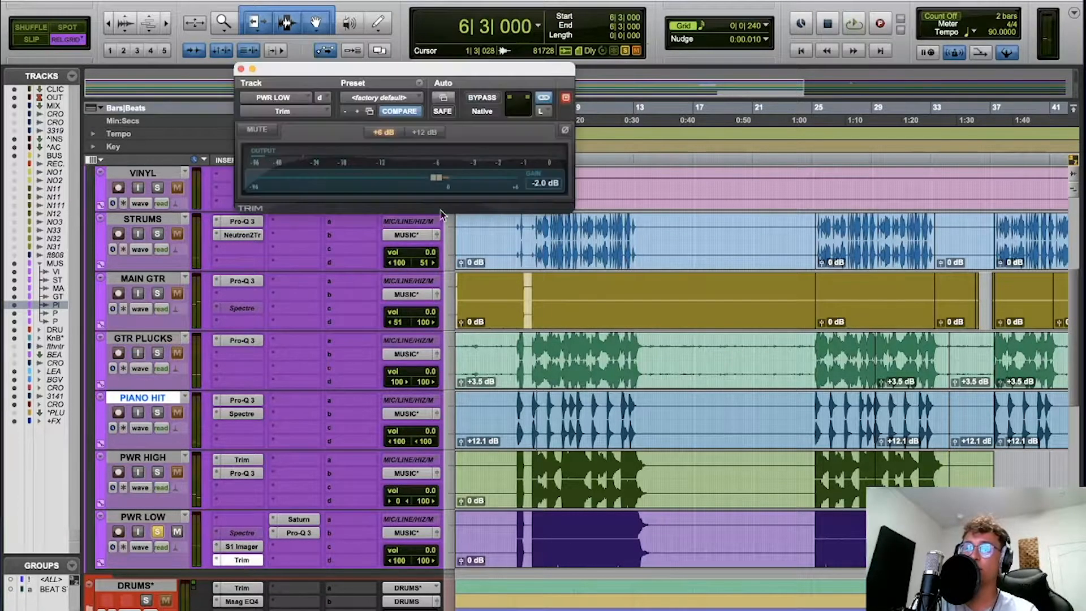
click(241, 69)
click(299, 520)
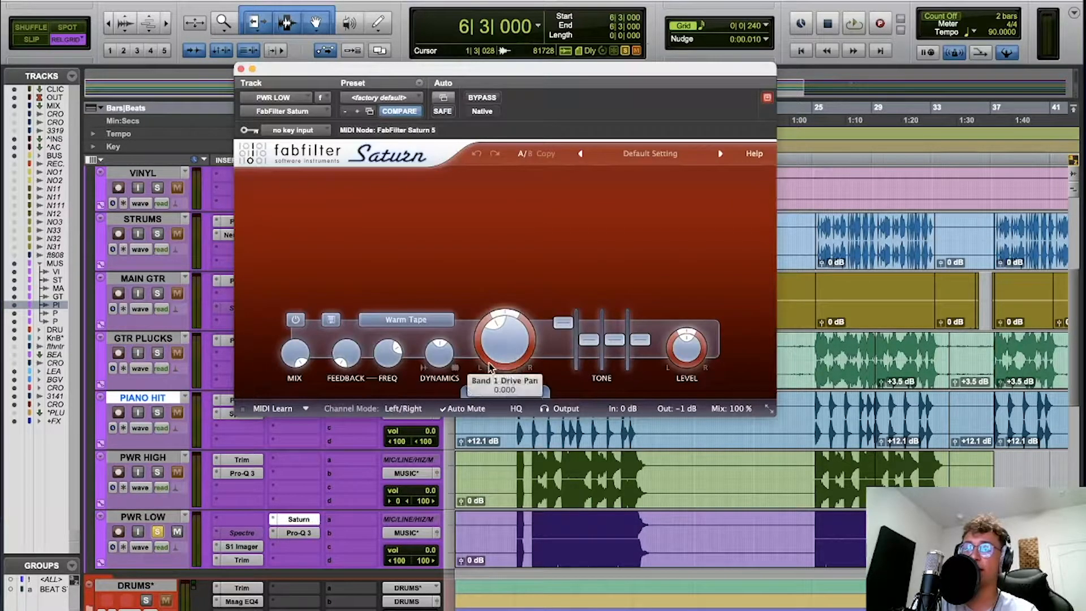
click(240, 68)
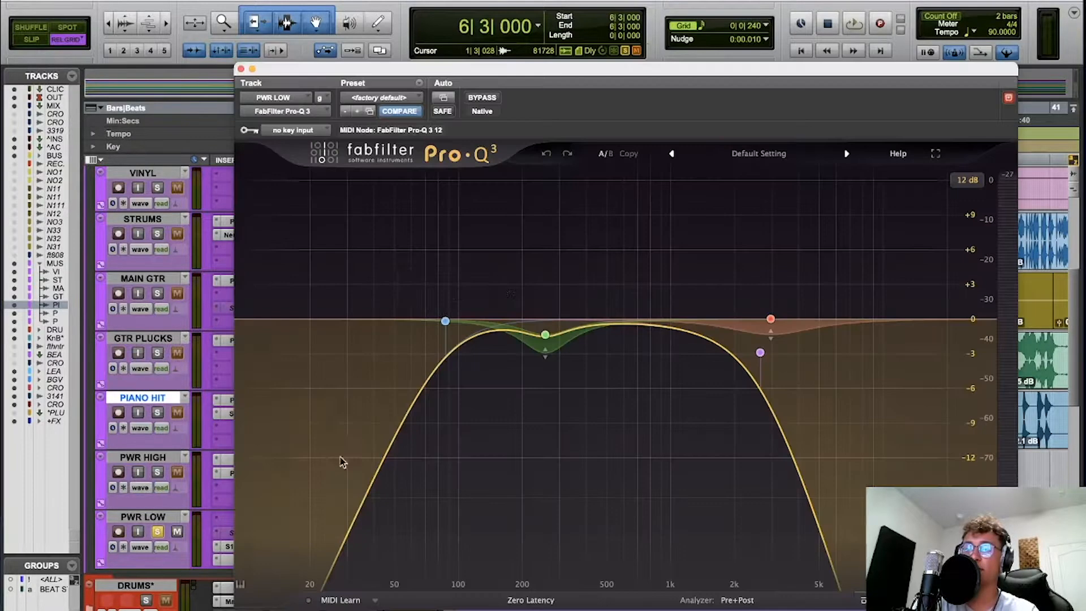
click(299, 533)
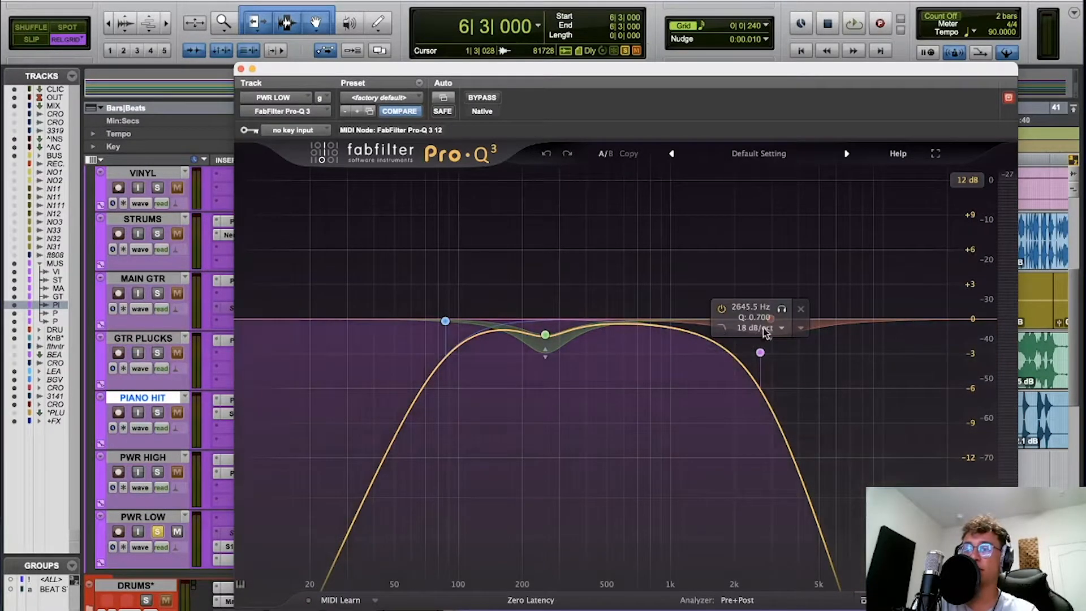
click(771, 319)
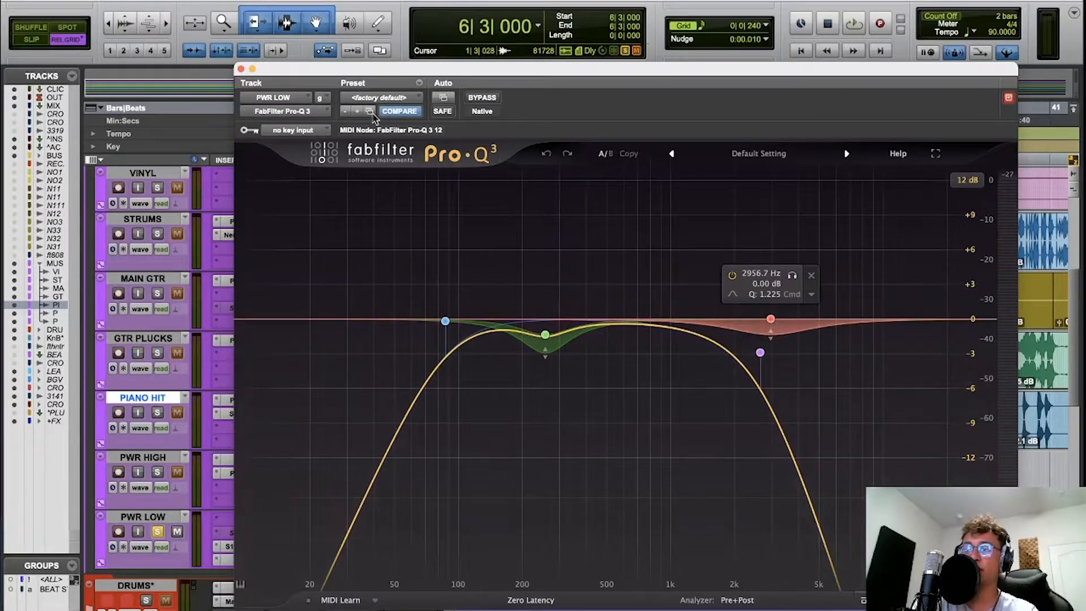
click(241, 68)
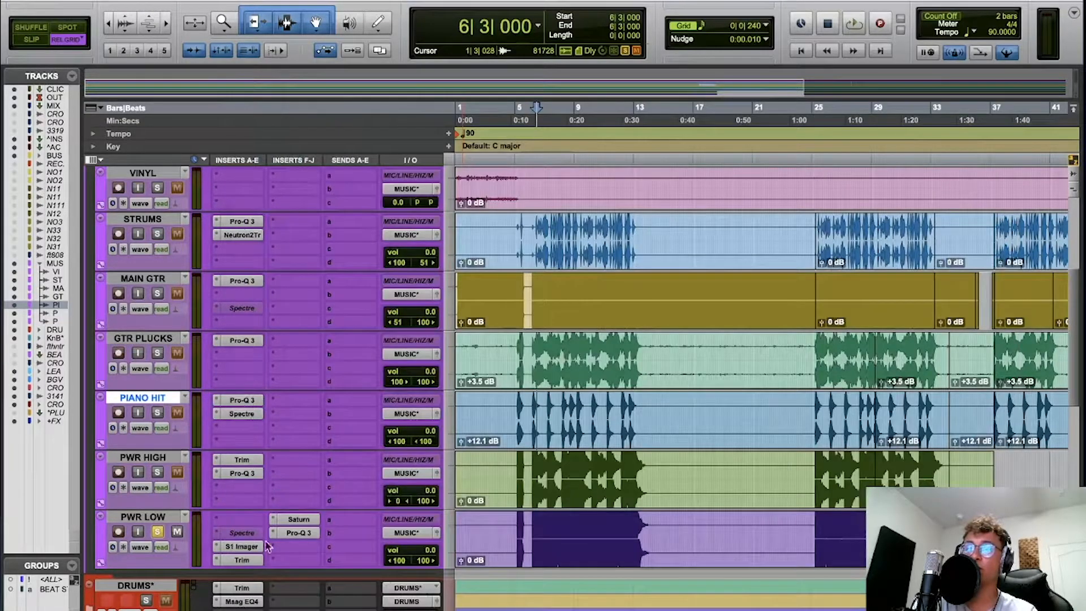
Solo the whole MUSIC folder in place of PWR LOW and audition it from 7|2|480.
click(157, 532)
scroll(153, 515, up, 3)
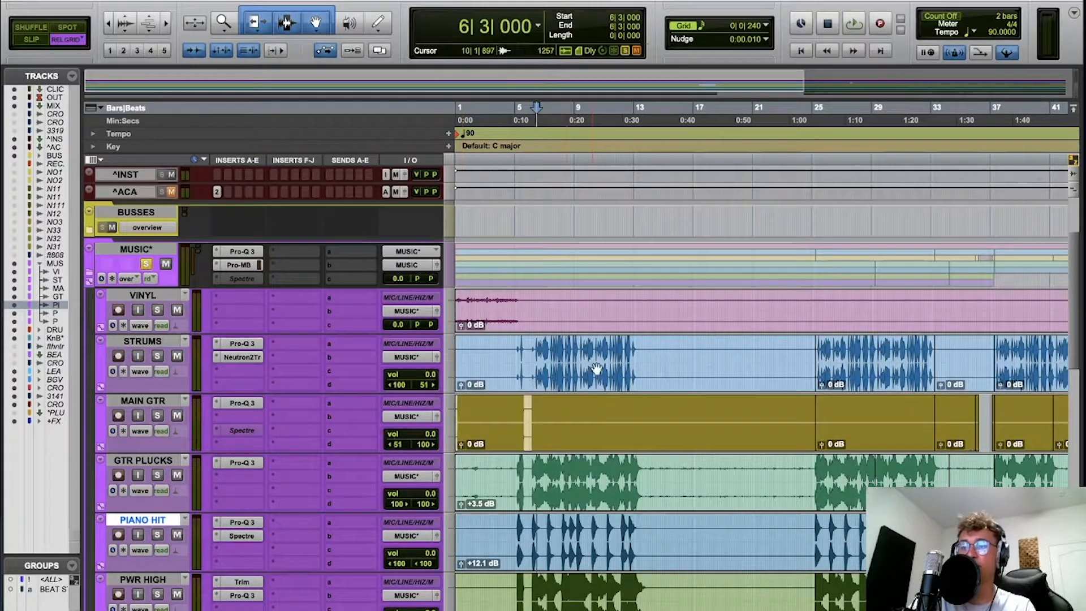
click(553, 364)
key(space)
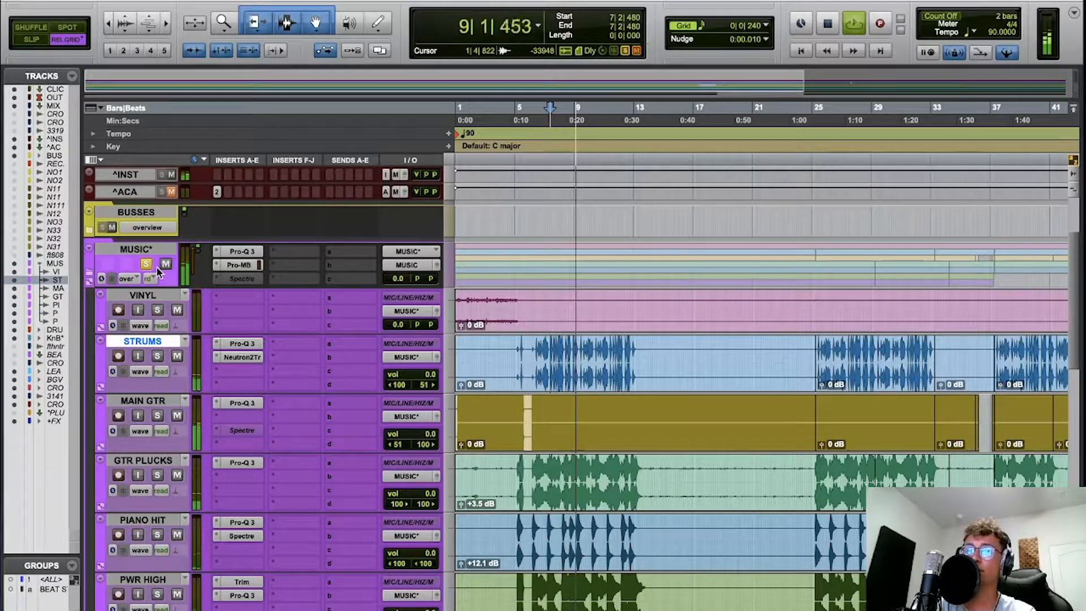
key(space)
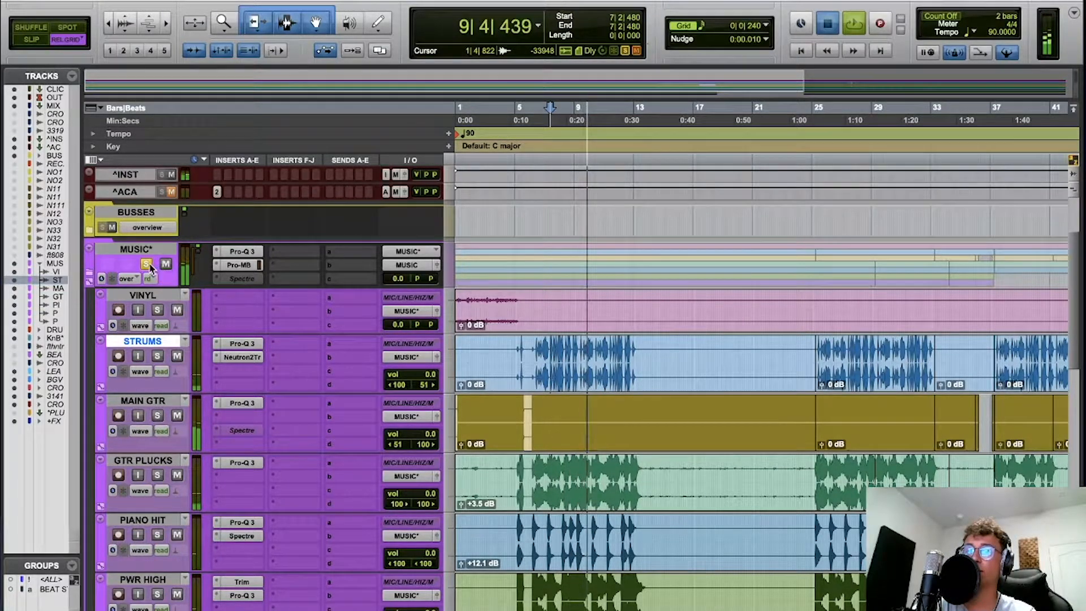
Expand the DRUMS folder to show its CLAP, IMPACT and HAT tracks.
scroll(156, 544, down, 10)
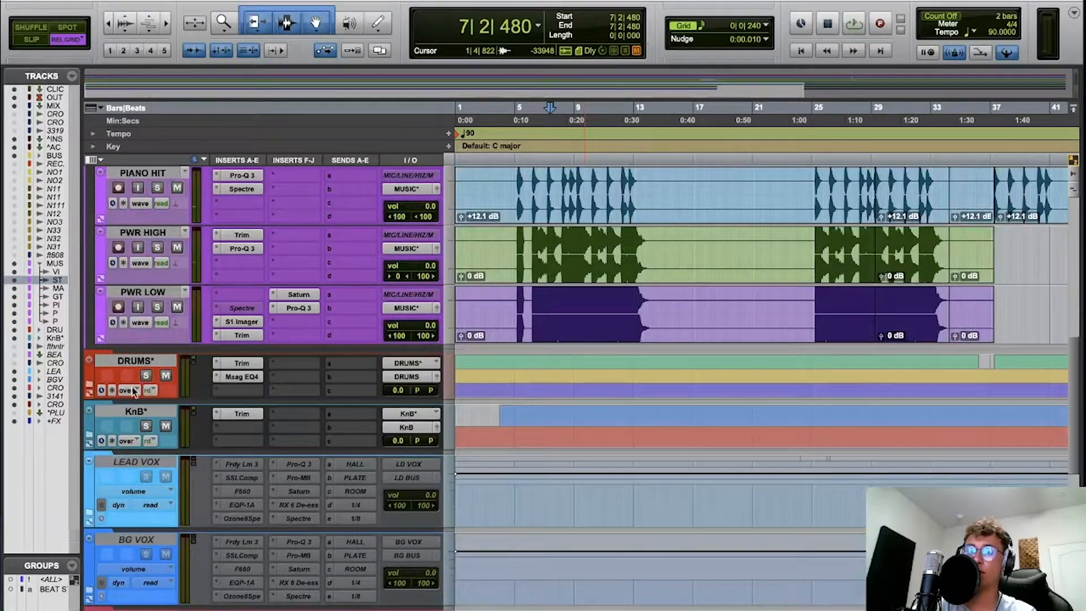
click(89, 387)
scroll(500, 435, down, 3)
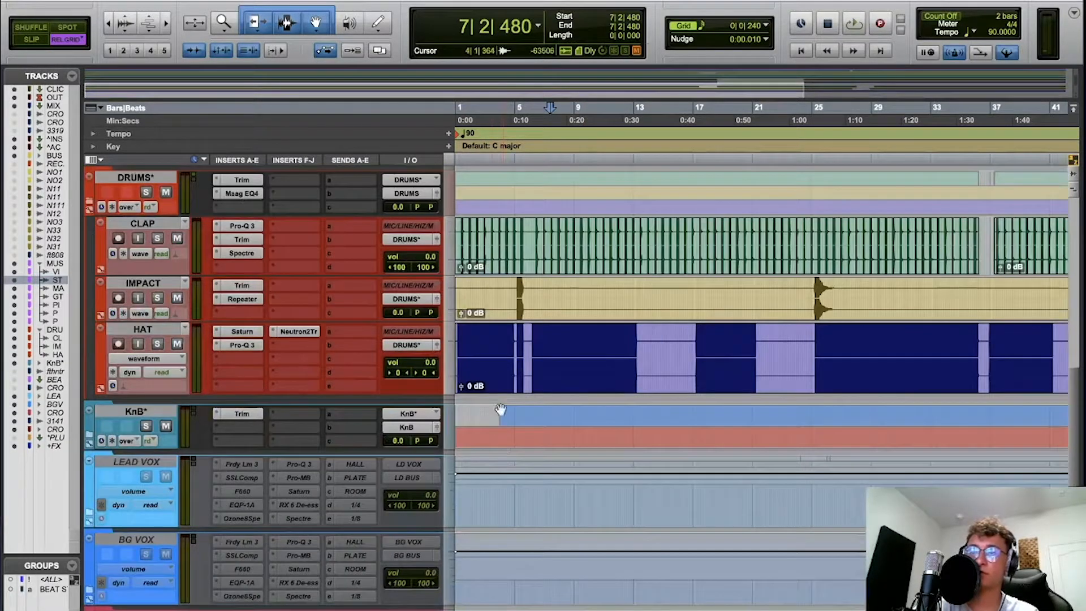
Select 5|1|720 to 13|2|000 across CLAP, IMPACT and HAT, and audition the range with the DRUMS folder soloed.
drag(637, 343, 521, 255)
click(145, 192)
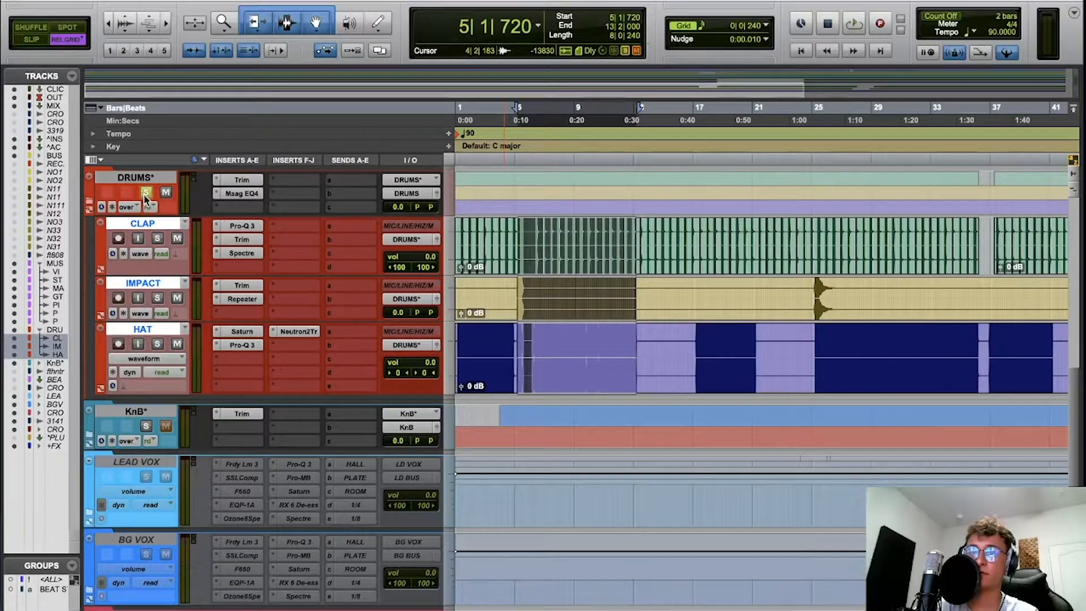
key(space)
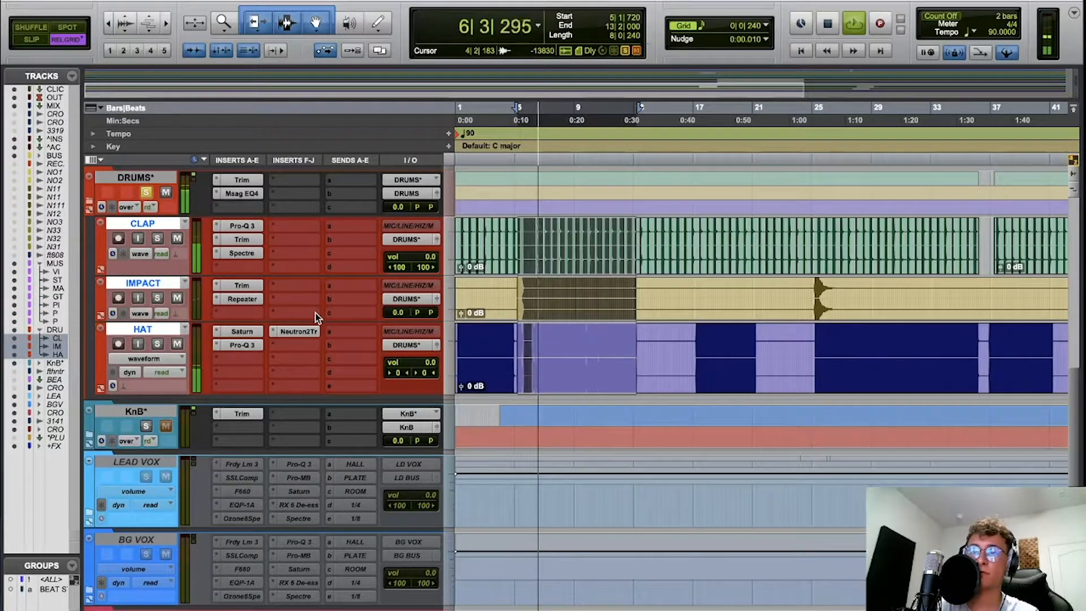
key(space)
Review the Trim and Maag EQ4 settings on the DRUMS folder.
click(242, 179)
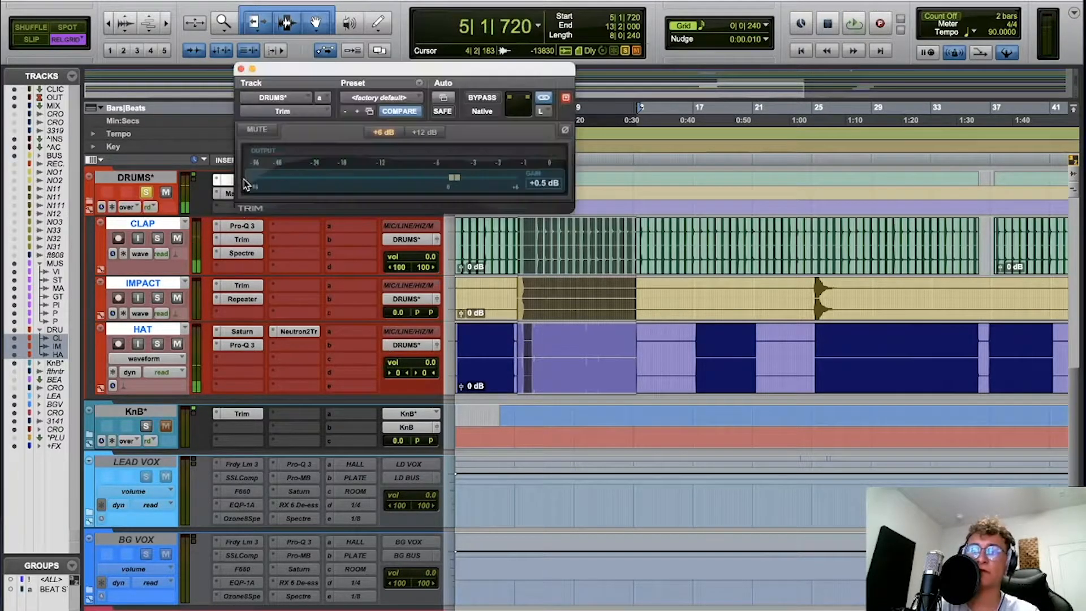
click(240, 68)
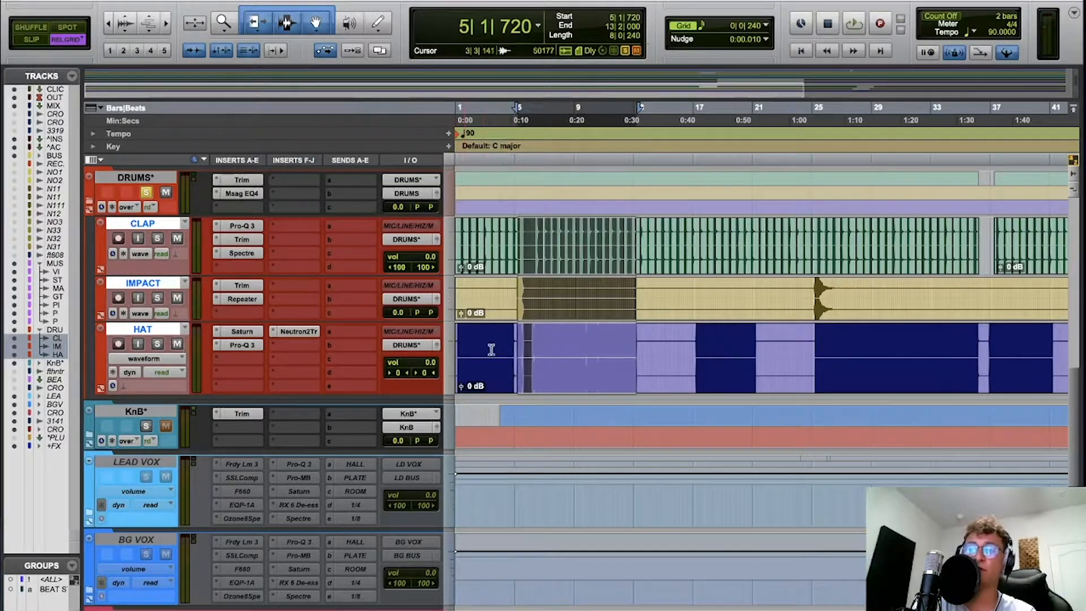
click(240, 193)
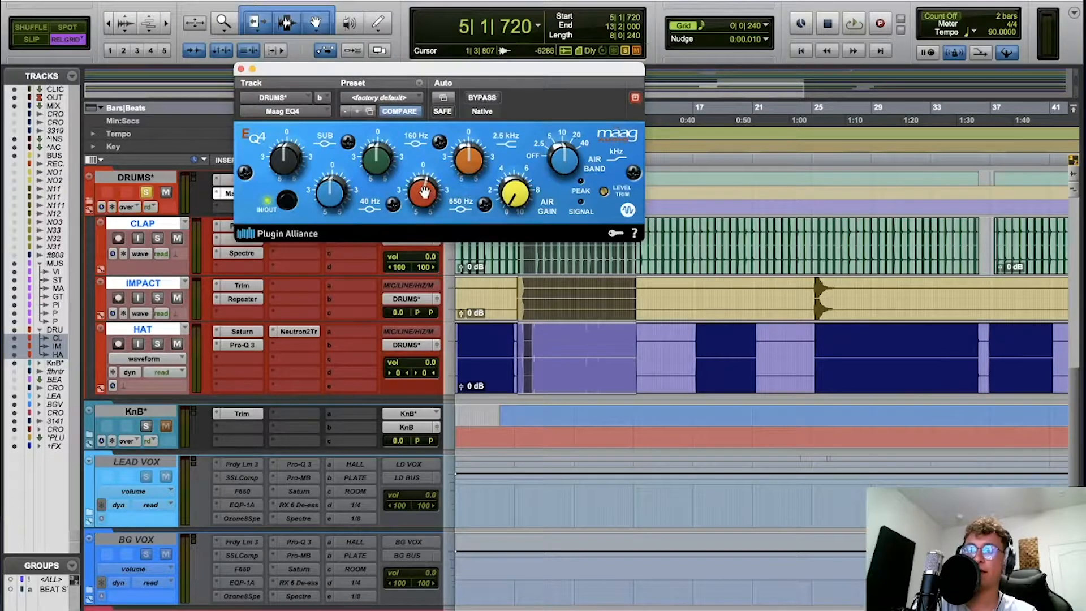
click(240, 69)
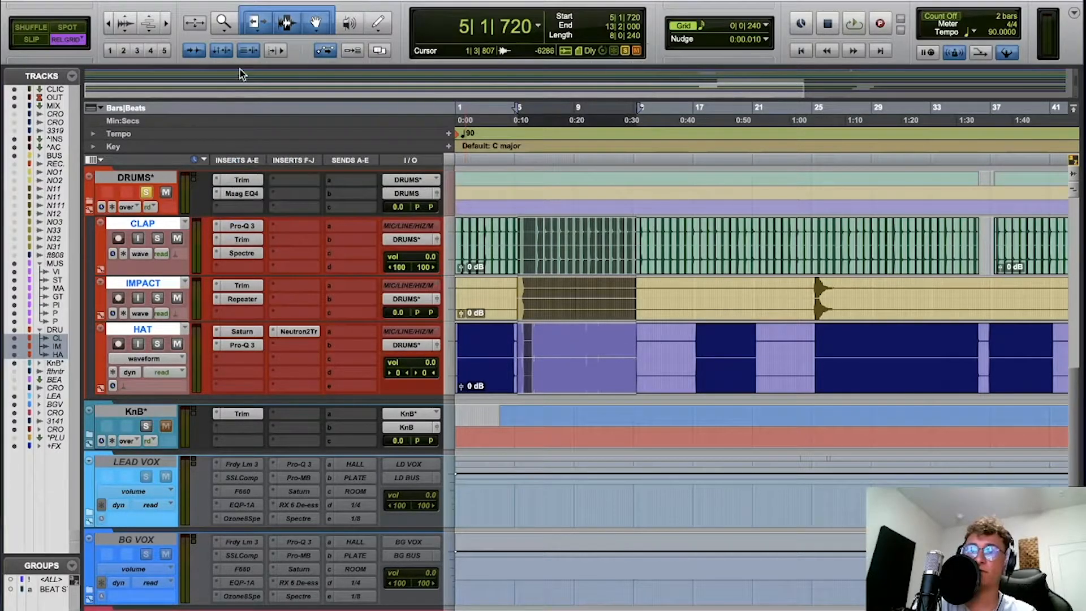
Solo the CLAP track in place of the DRUMS folder and audition it from 7|4|720.
click(146, 193)
click(158, 238)
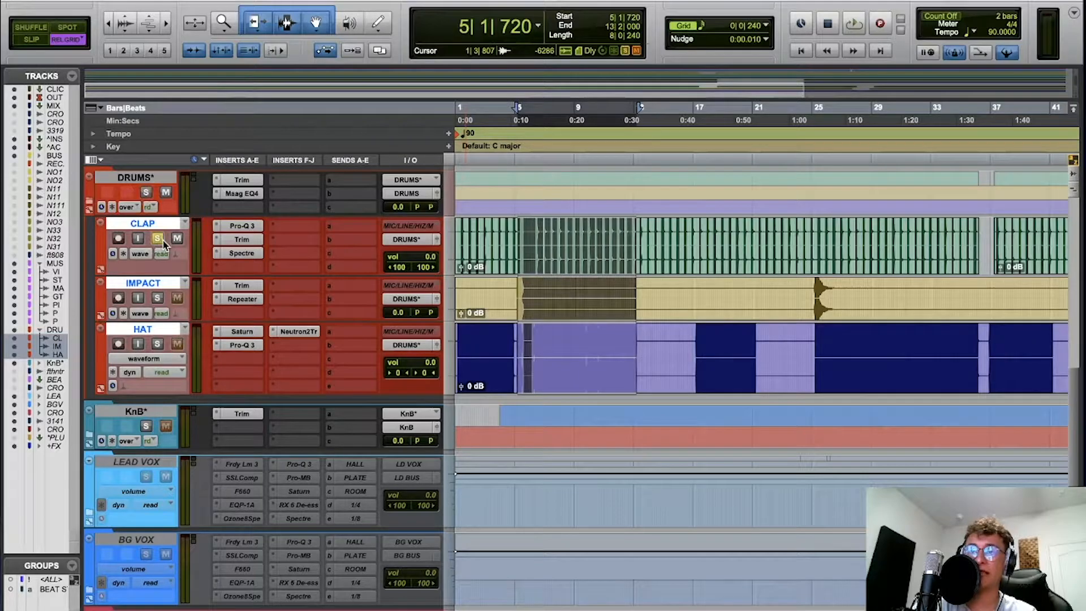
click(559, 228)
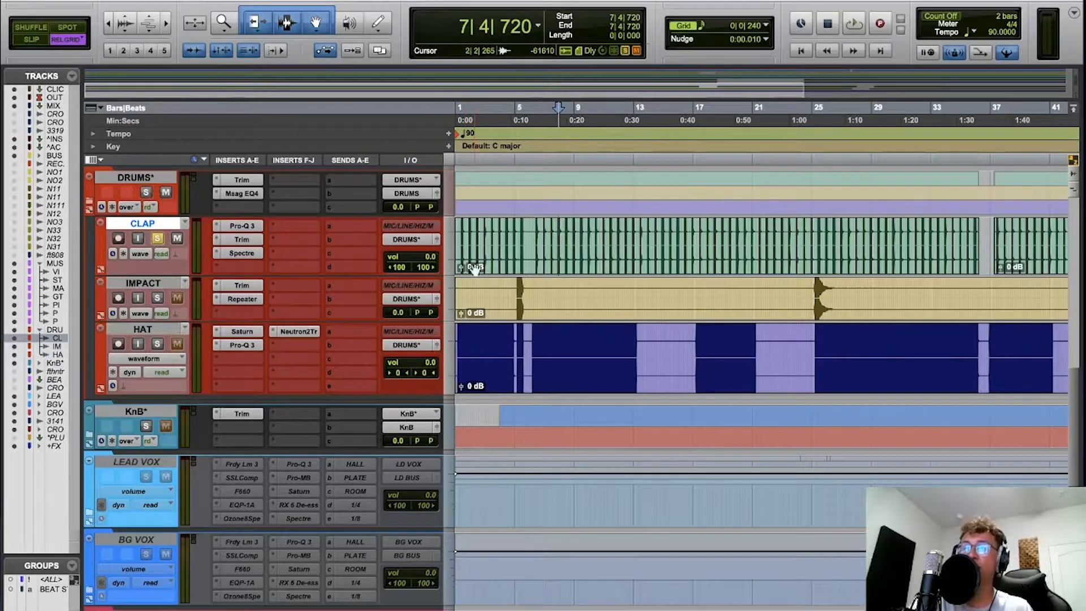
key(space)
key(space)
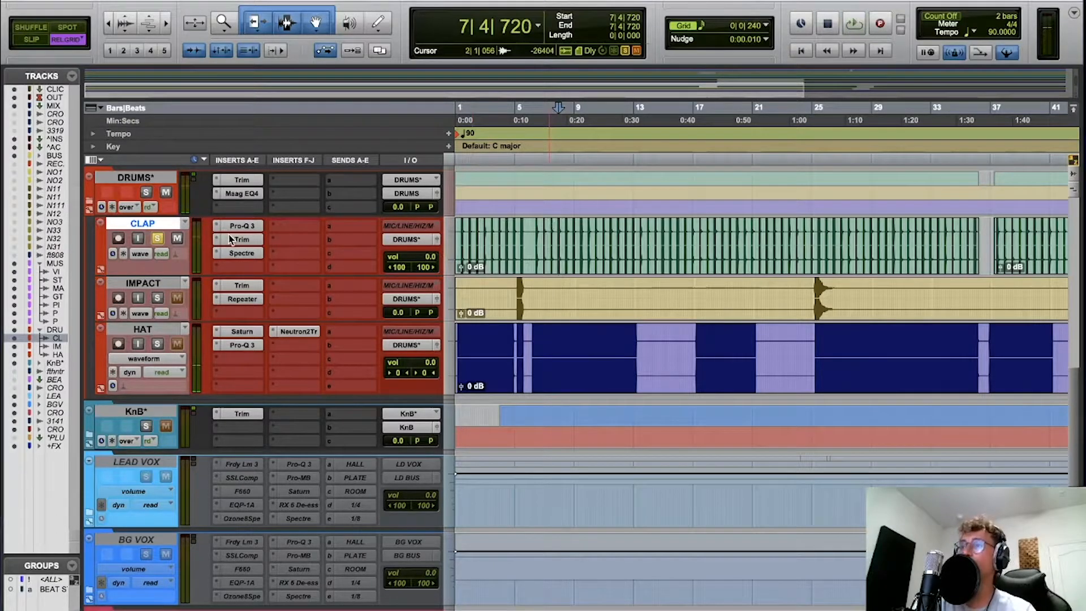
Review the Pro-Q 3 curve on the CLAP track and compare it with and without bypass during playback.
click(244, 225)
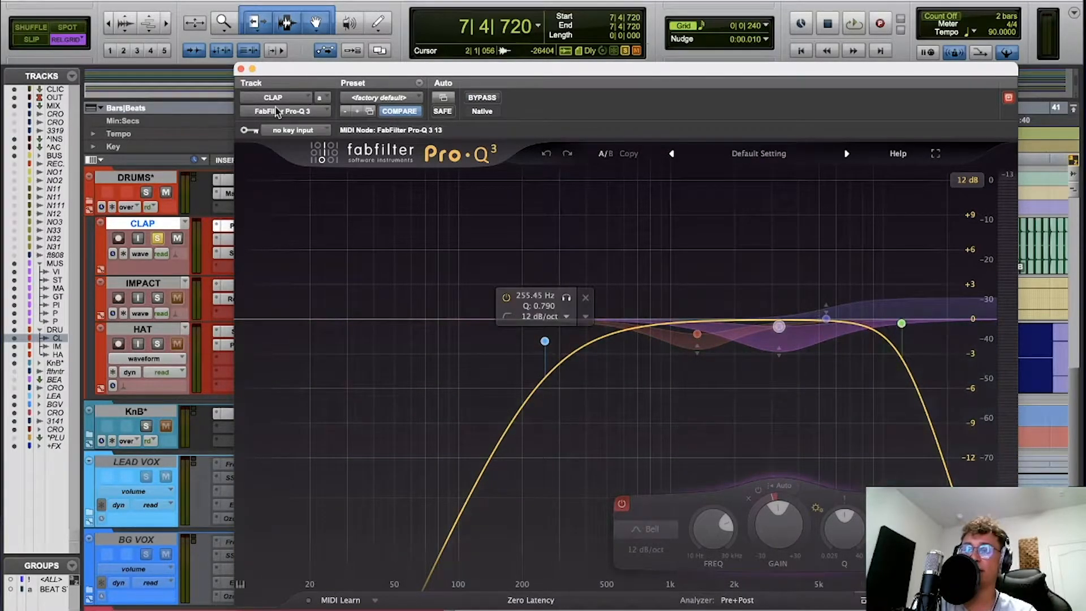
key(space)
click(482, 97)
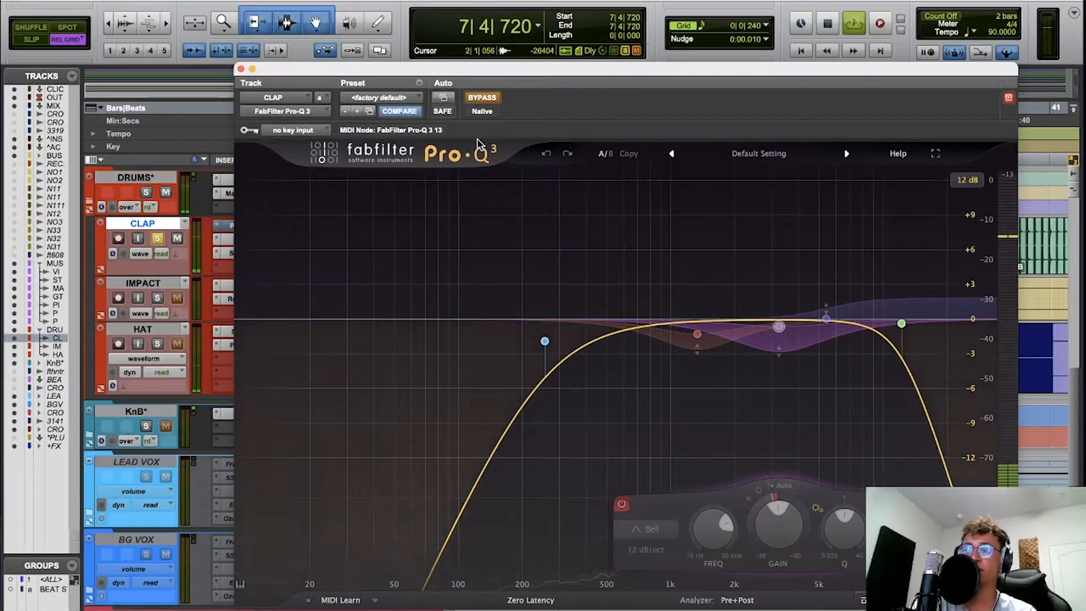
key(space)
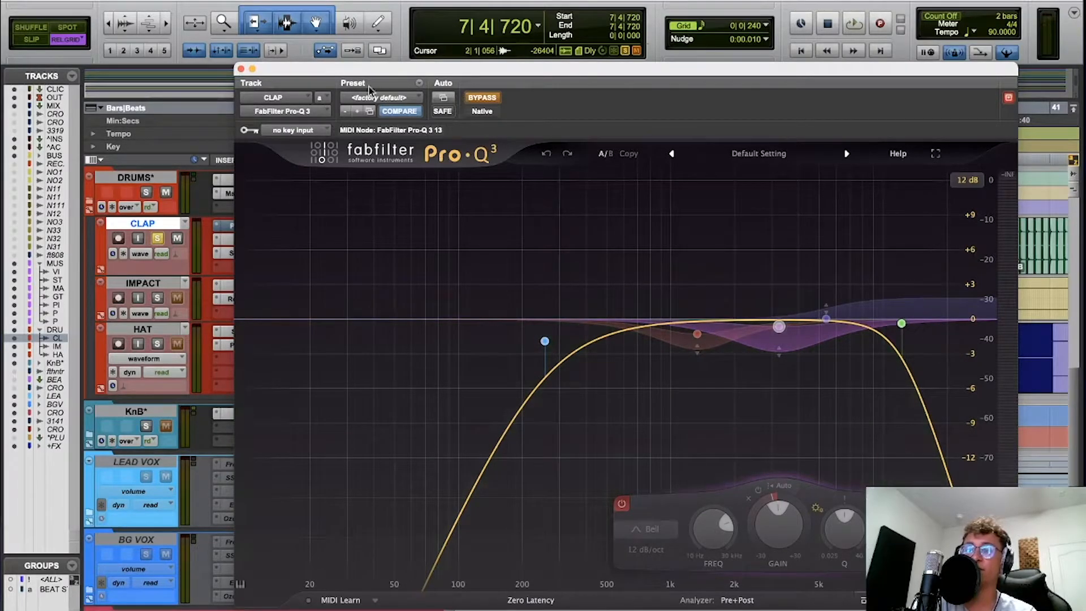
key(space)
click(241, 69)
key(space)
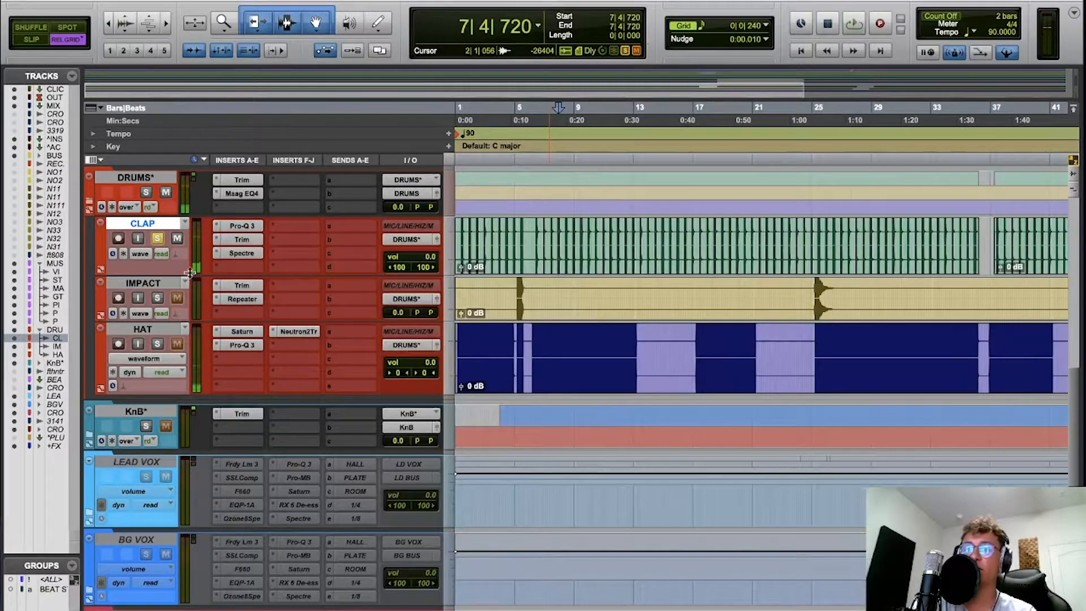
Solo the IMPACT track in place of CLAP and audition its hit from 5|2|000.
click(158, 300)
click(158, 238)
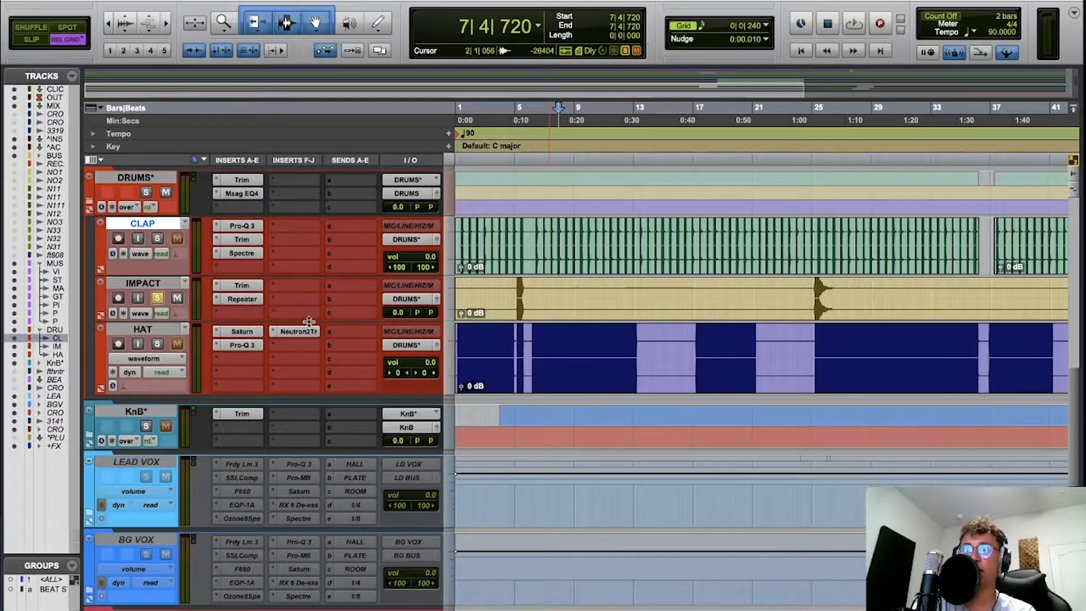
key(space)
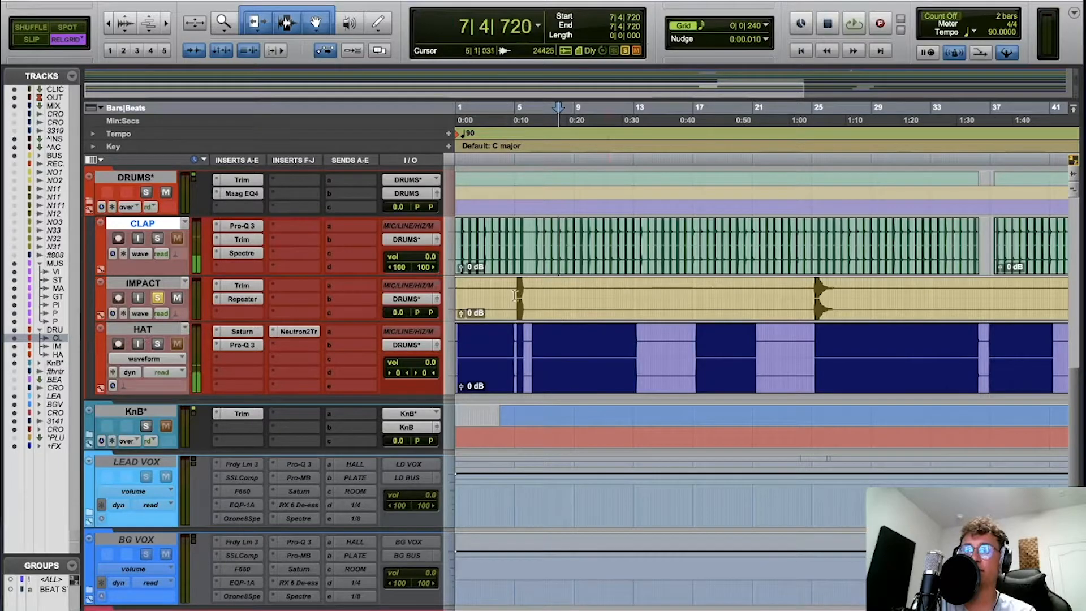
click(521, 295)
key(space)
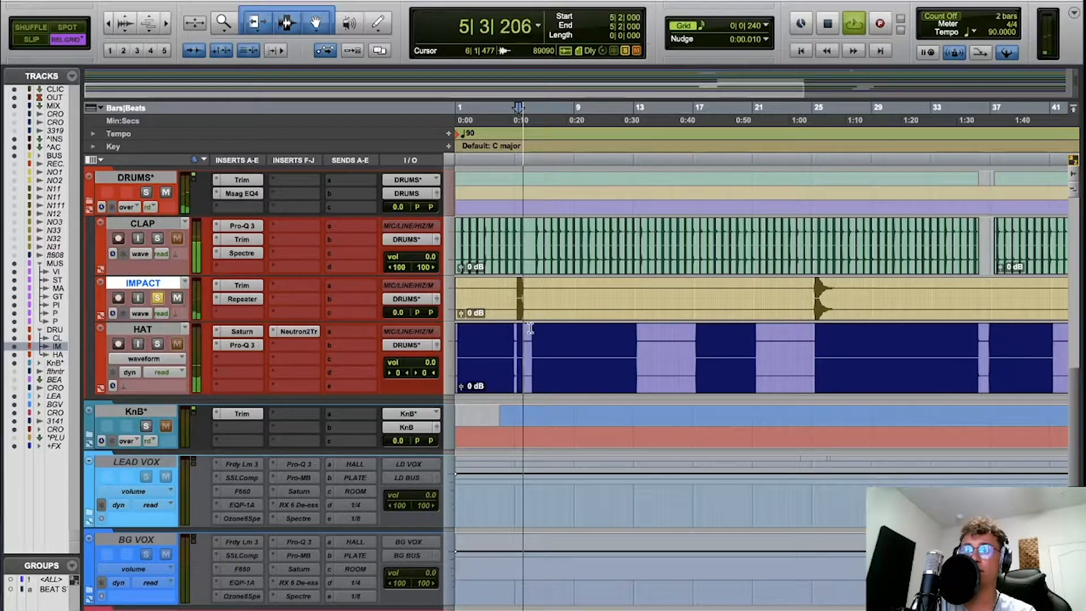
key(space)
Solo the HAT track in place of IMPACT and set the playback position to 7|1|720.
click(157, 297)
click(157, 344)
click(547, 354)
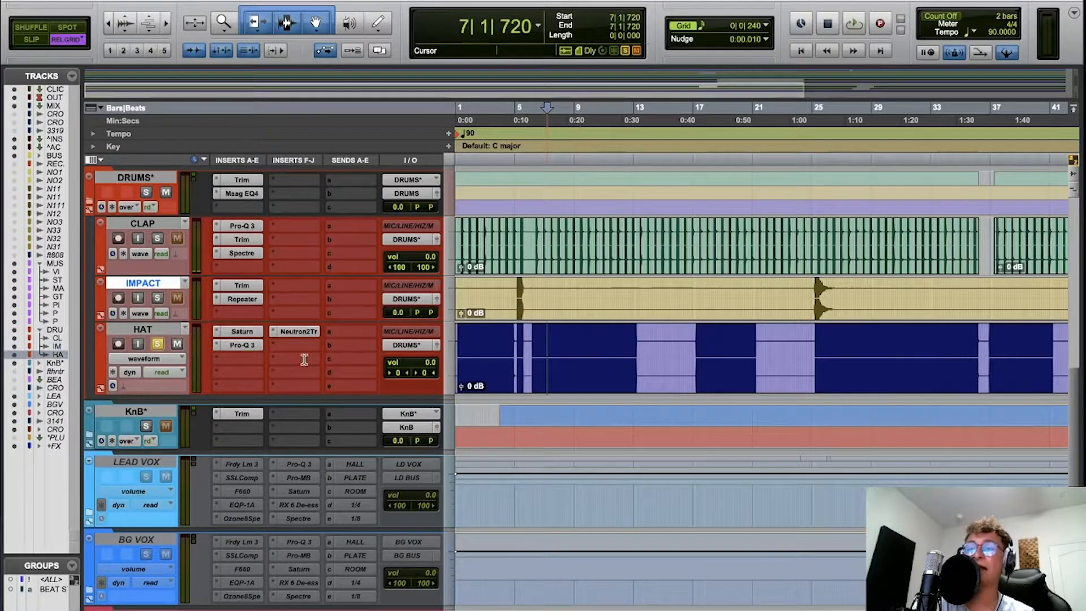
Review Saturn on the HAT track and compare the sound with and without bypass during playback.
click(242, 332)
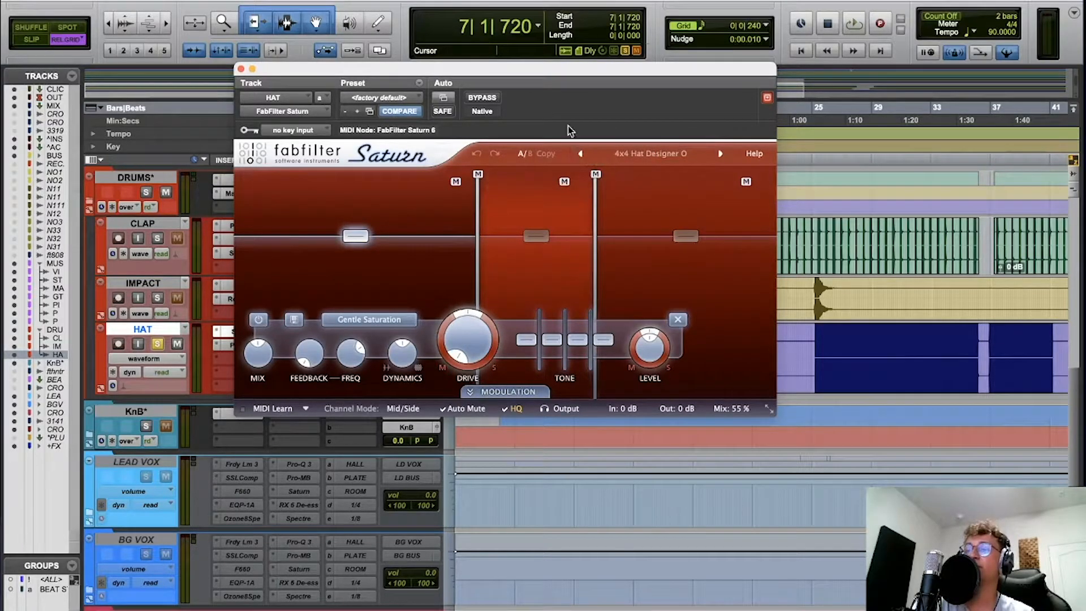
key(space)
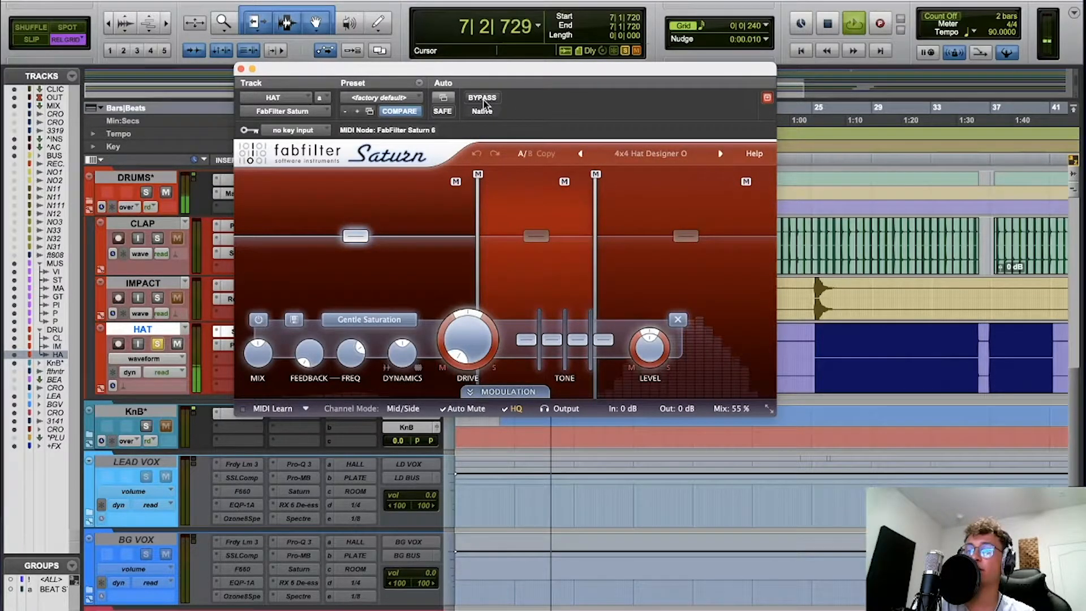
click(483, 100)
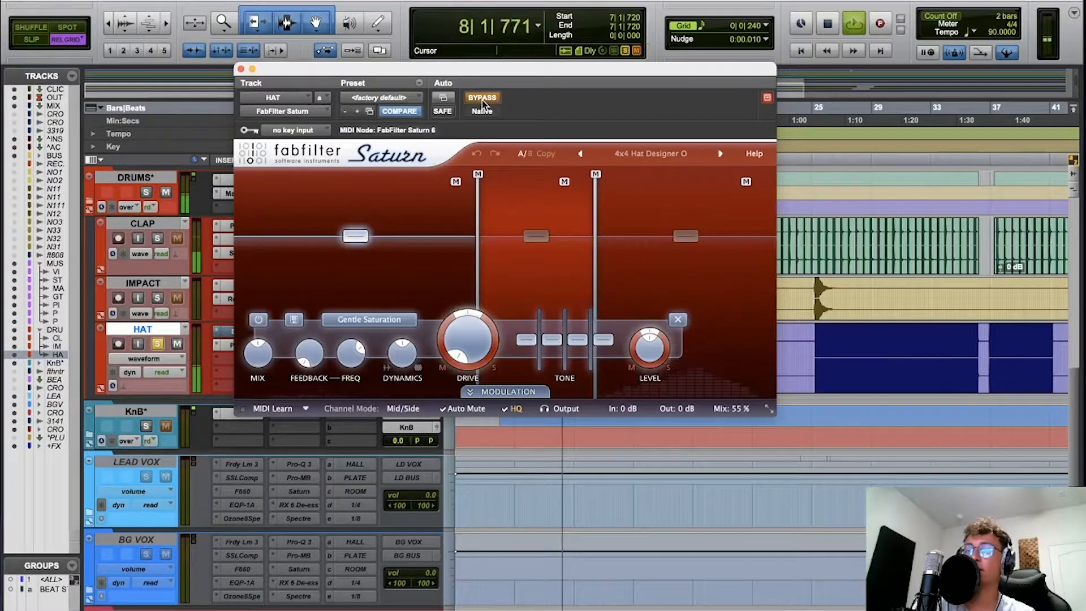
click(483, 100)
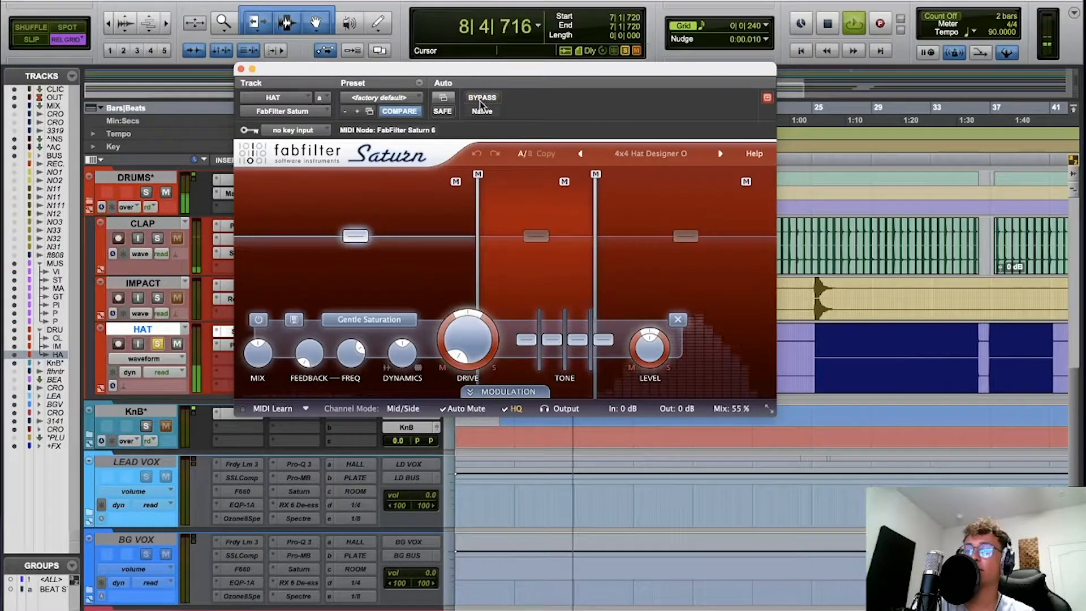
key(space)
click(241, 68)
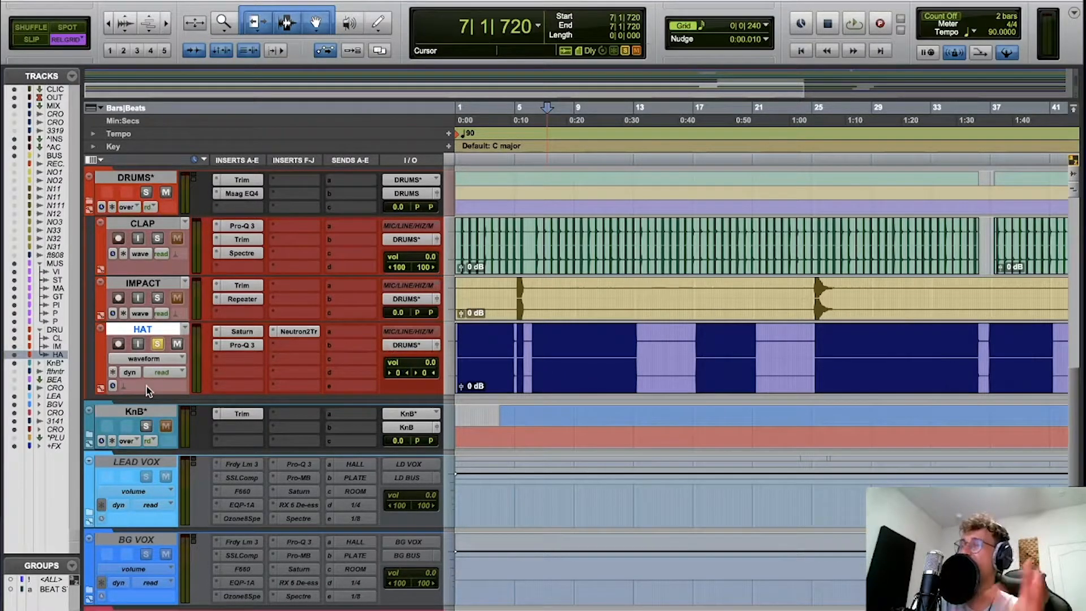
Review the Pro-Q 3 bands and Neutron 2 Transient Shaper settings on the HAT track and unsolo the track.
click(249, 347)
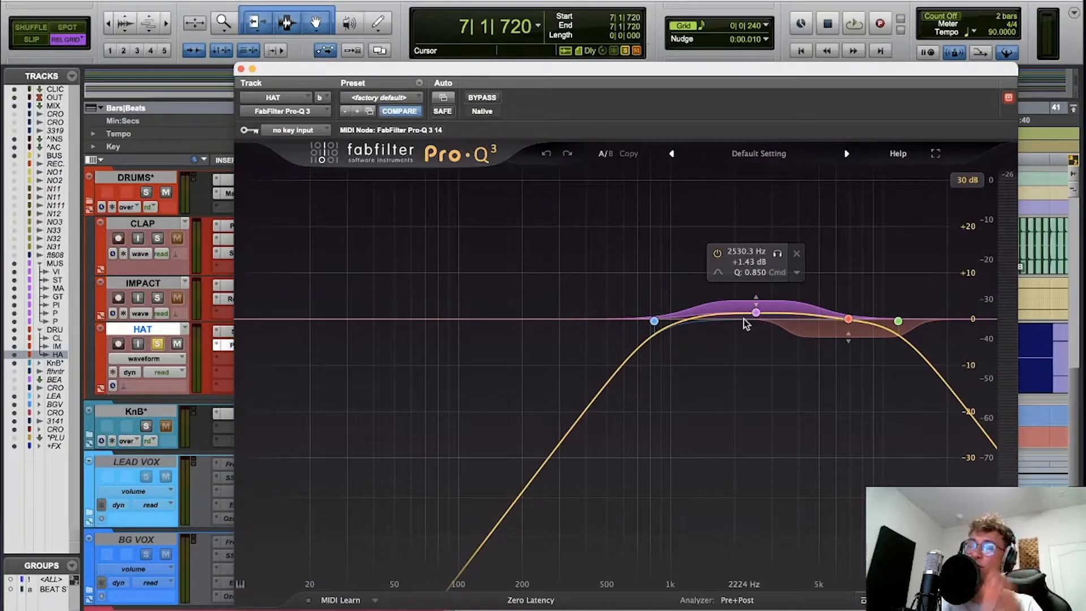
click(848, 320)
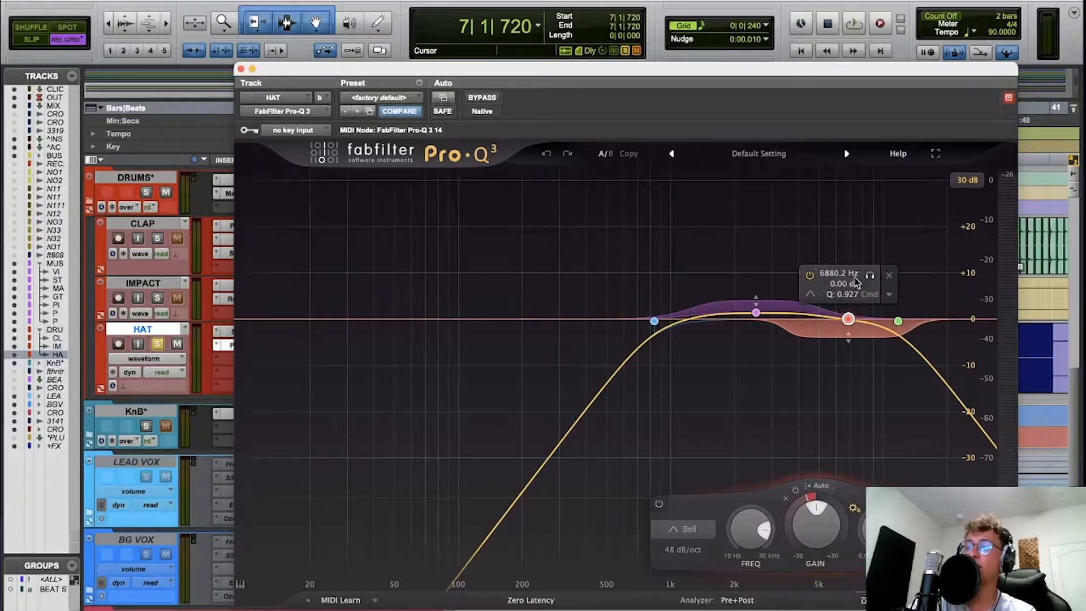
click(241, 68)
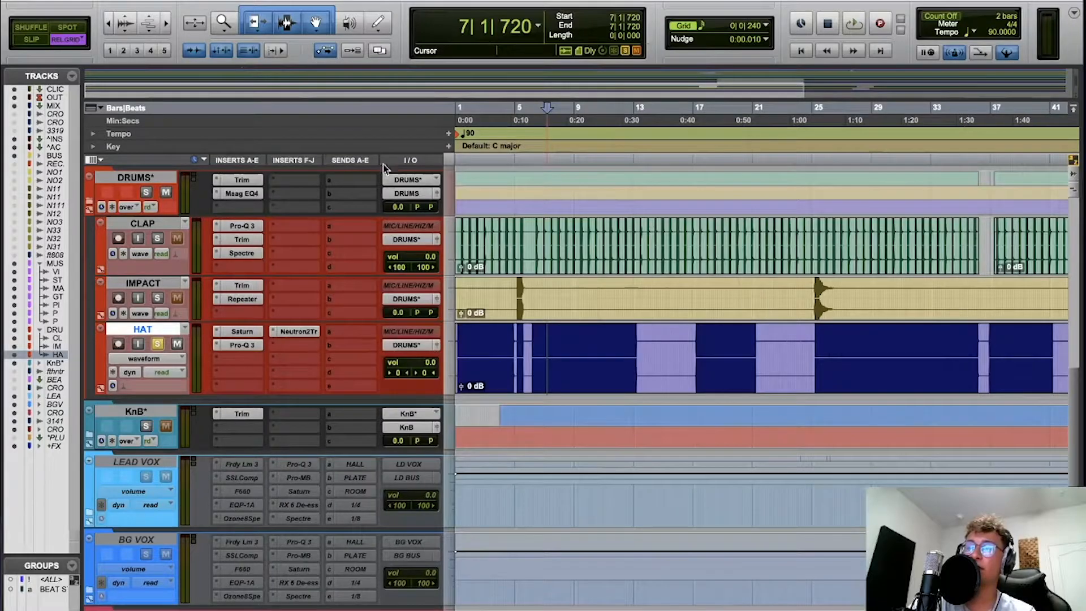
click(288, 333)
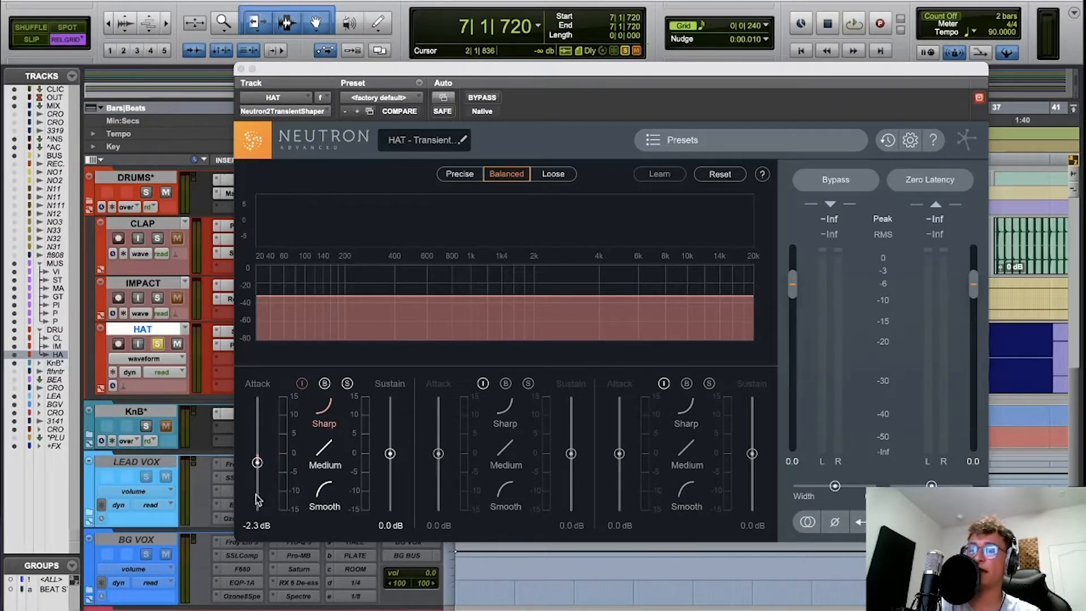
click(241, 70)
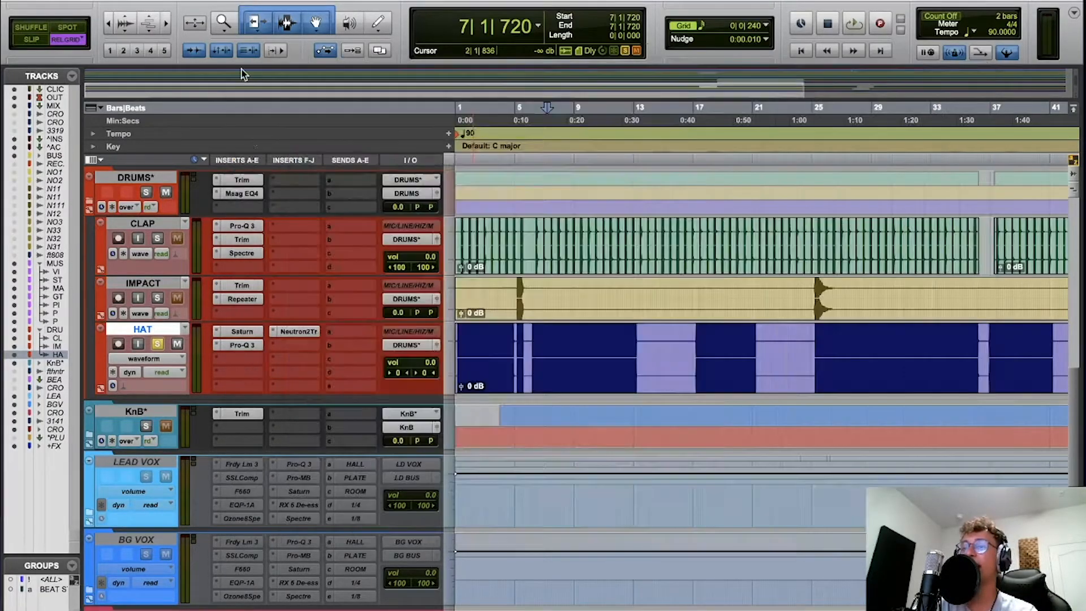
click(158, 344)
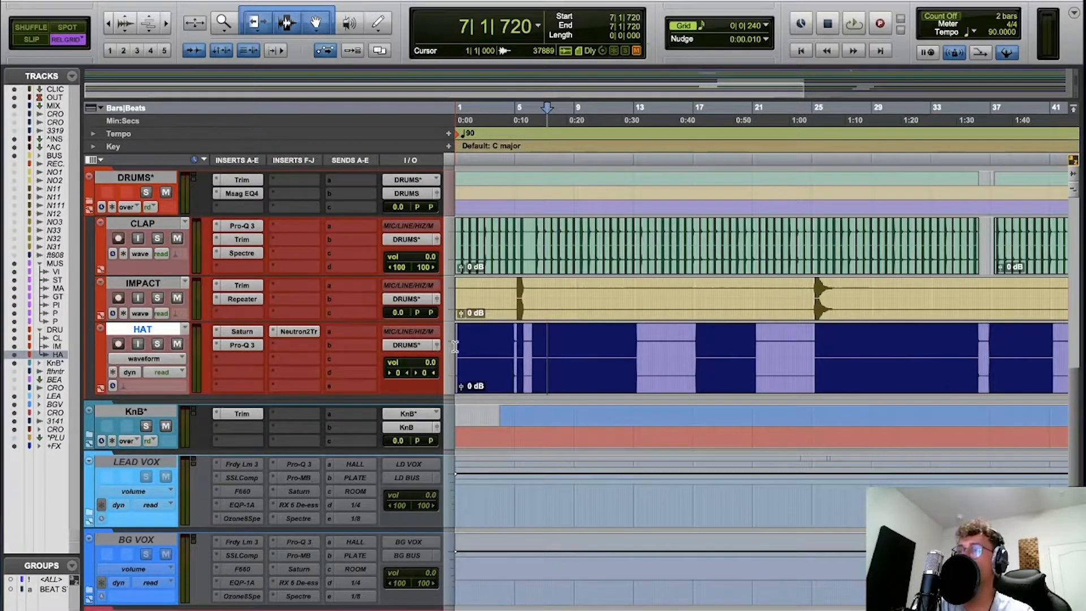
Collapse the DRUMS folder and expand the KnB folder to show its 808 and KICK tracks.
key(r)
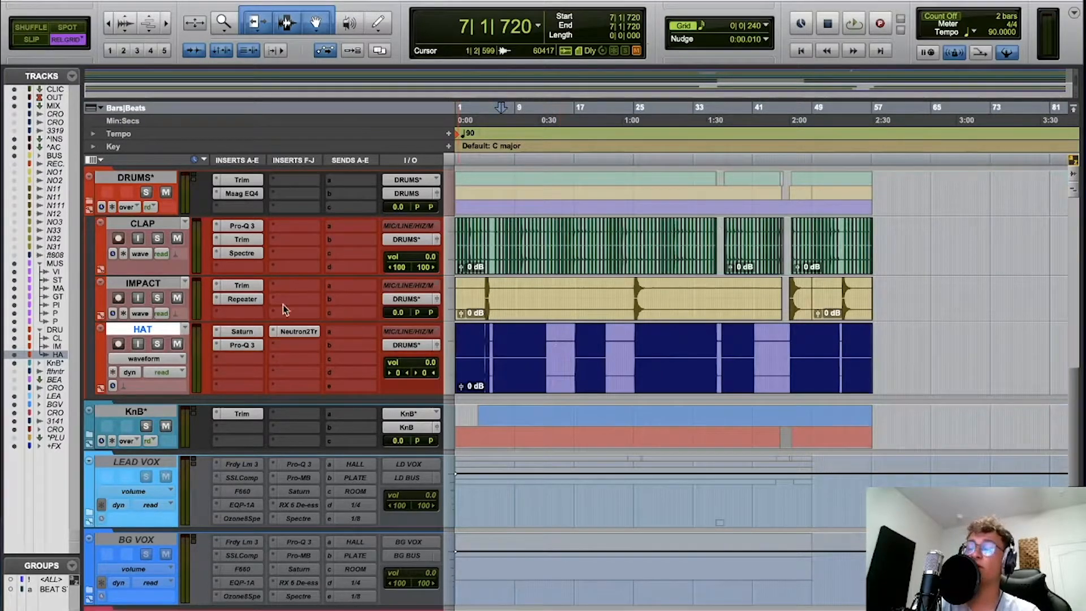
scroll(156, 250, up, 3)
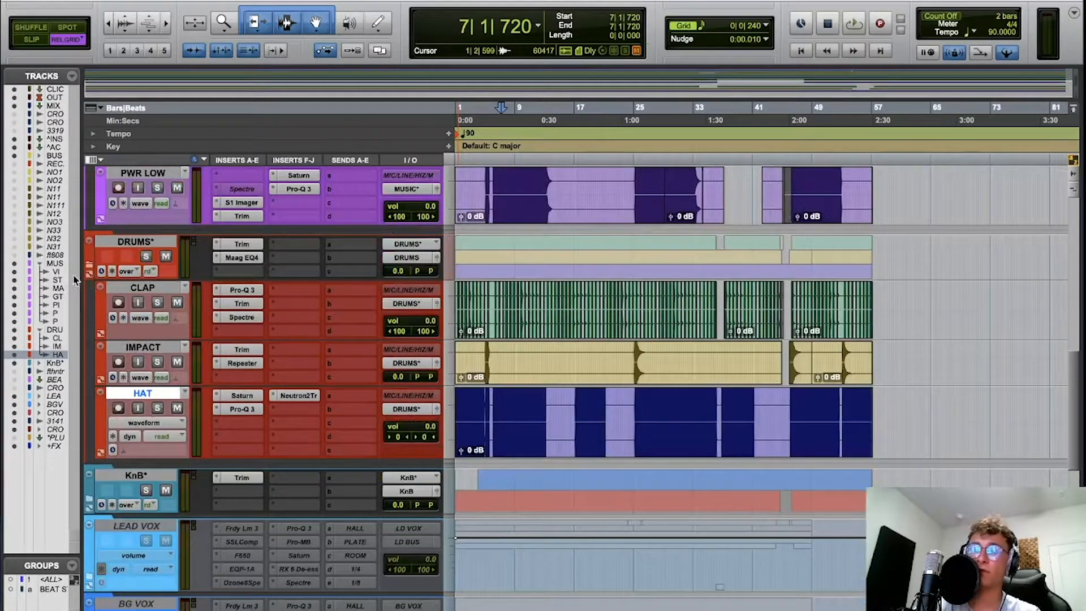
click(89, 265)
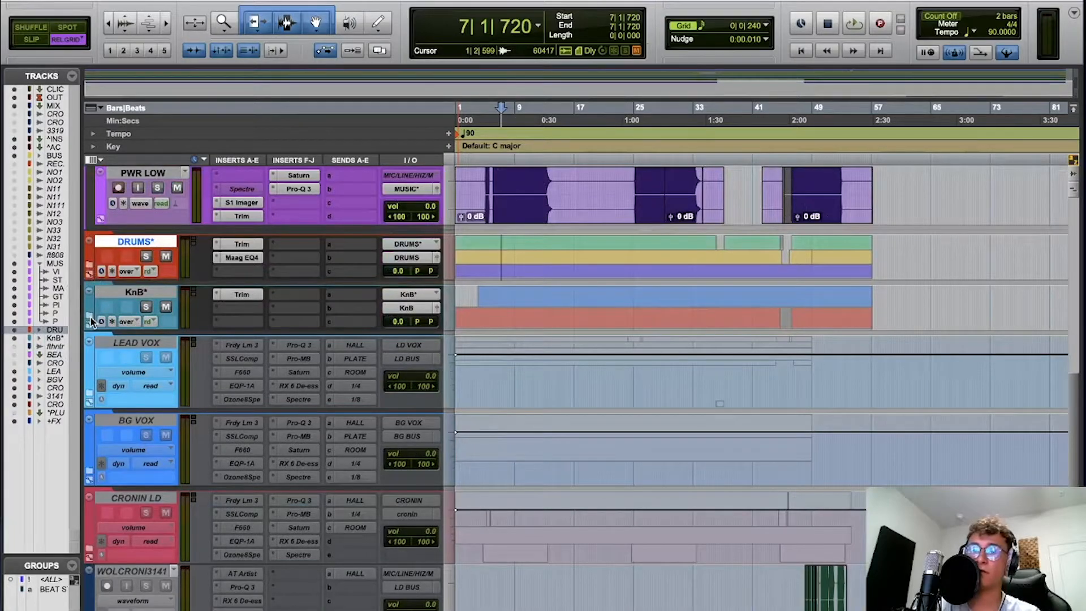
click(91, 318)
Audition the KnB folder soloed from 8|4|240, unsolo it and check its Trim plug-in.
click(513, 346)
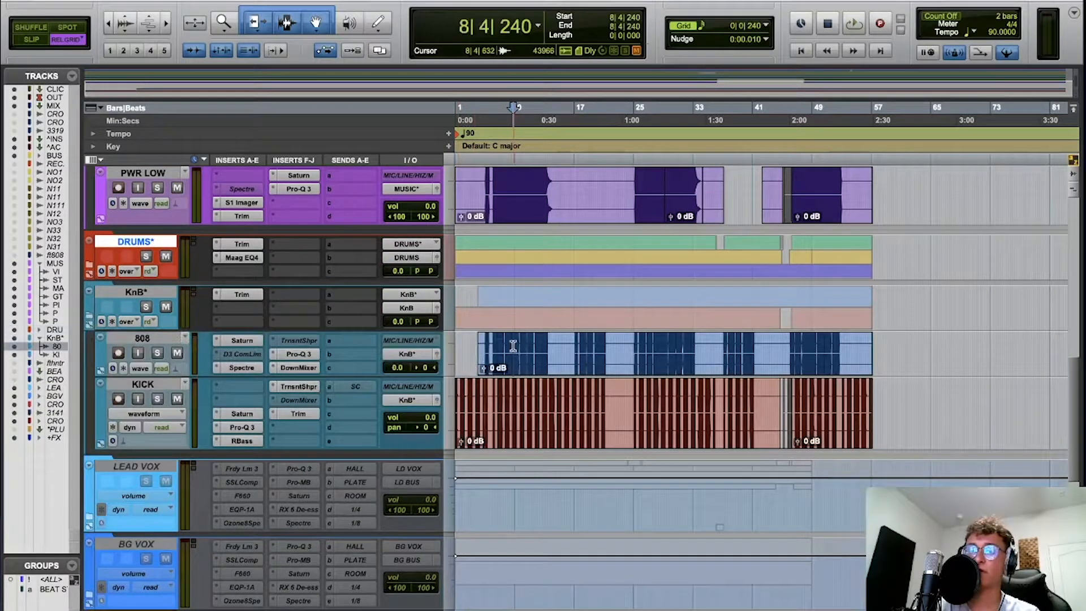
click(146, 307)
click(147, 307)
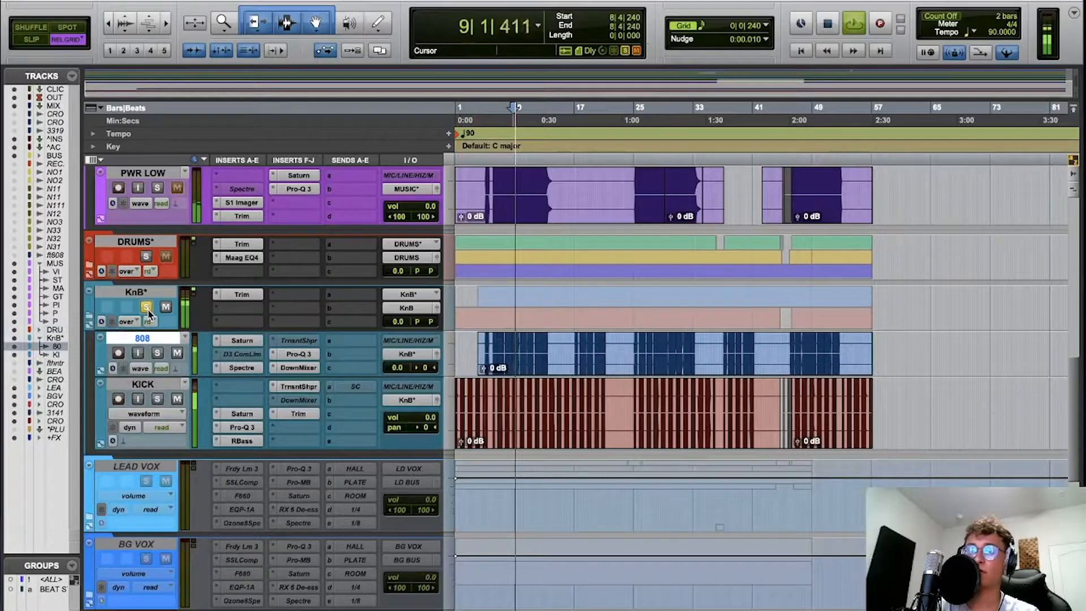
key(space)
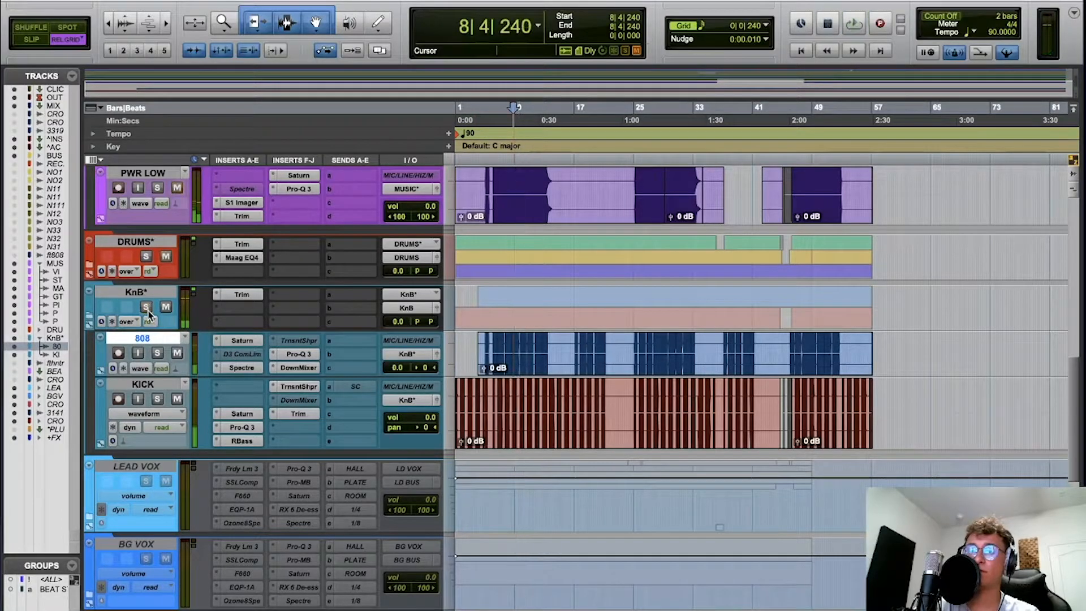
click(242, 294)
click(241, 64)
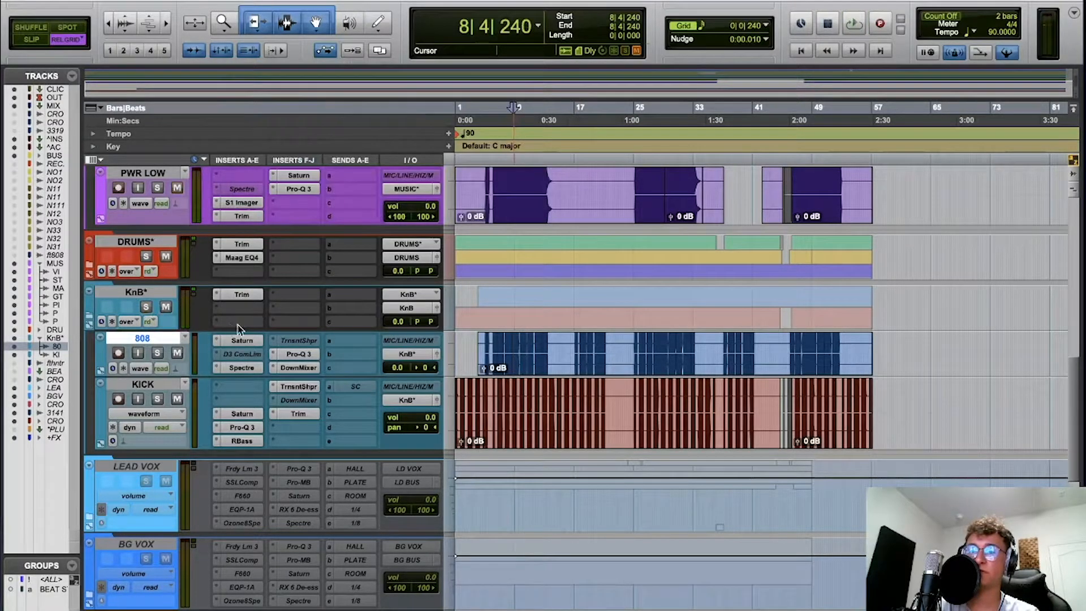
Solo the KICK track and bypass its active Saturn, Pro-Q 3, RBass, TrnsntShpr and Trim inserts.
click(159, 399)
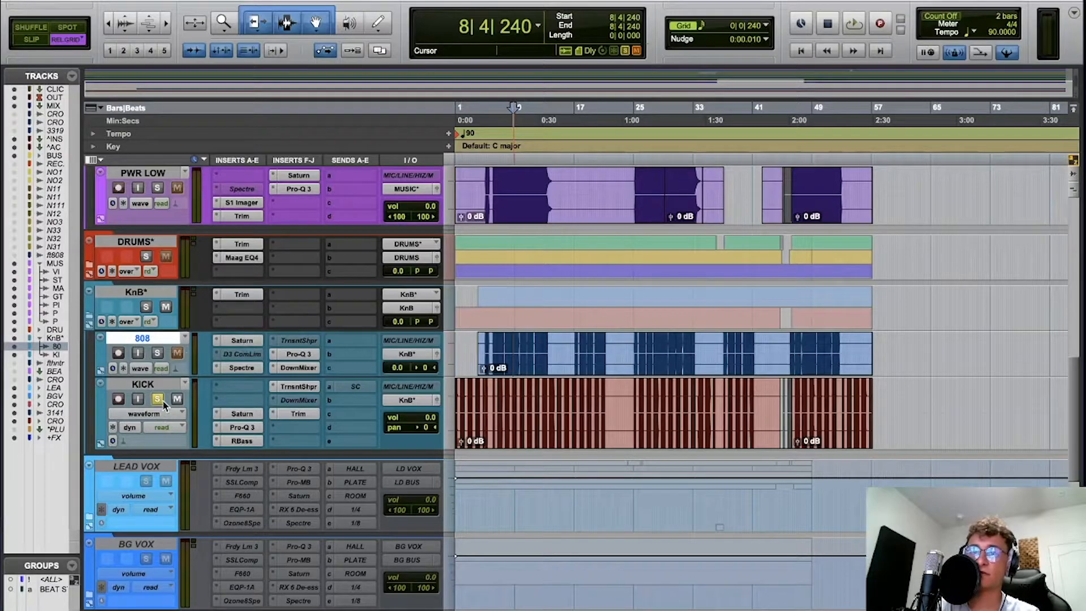
click(242, 441)
drag(242, 422, 243, 417)
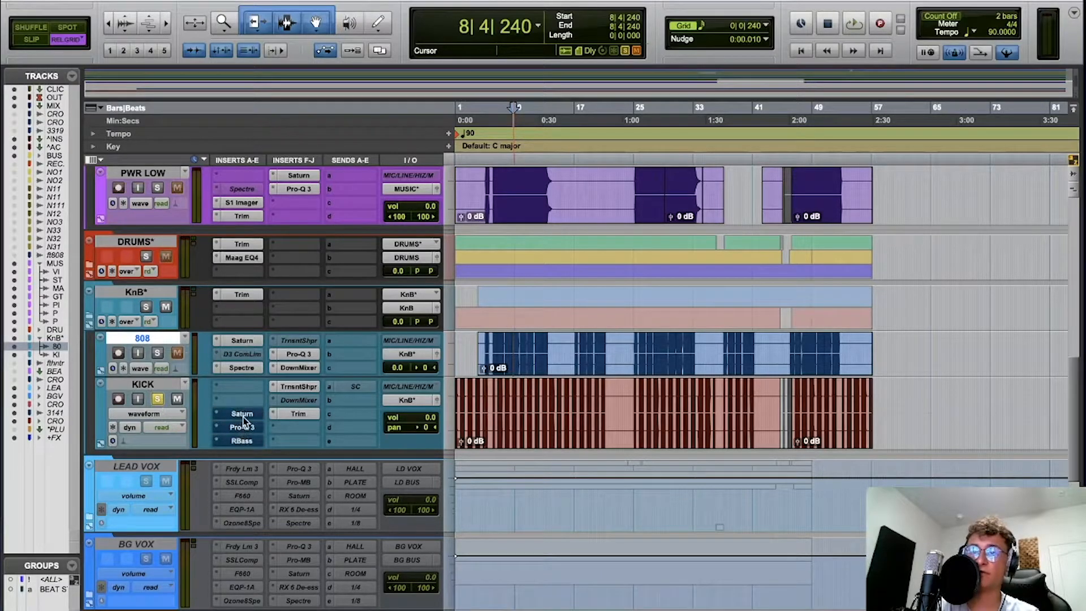
click(299, 388)
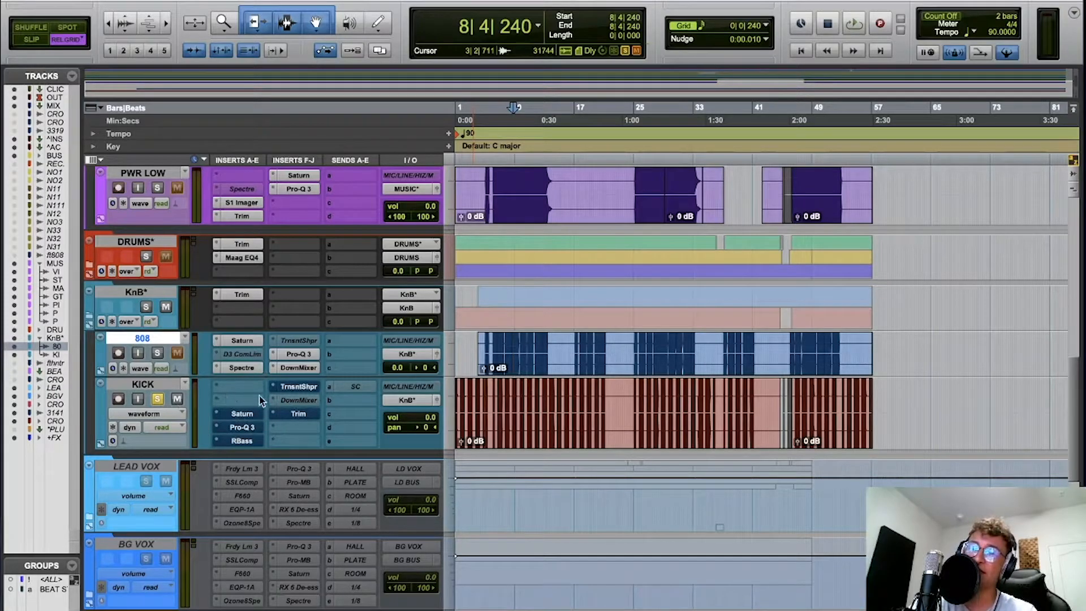
Review Saturn's settings on the KICK track and take it out of bypass while playing from 8|4|240.
click(244, 415)
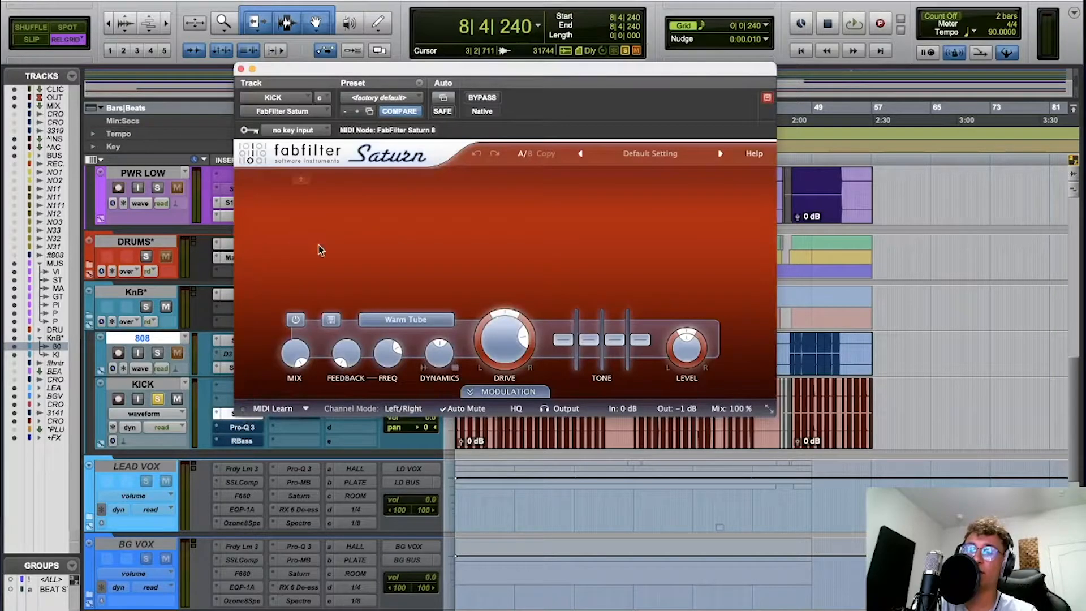
key(space)
click(241, 69)
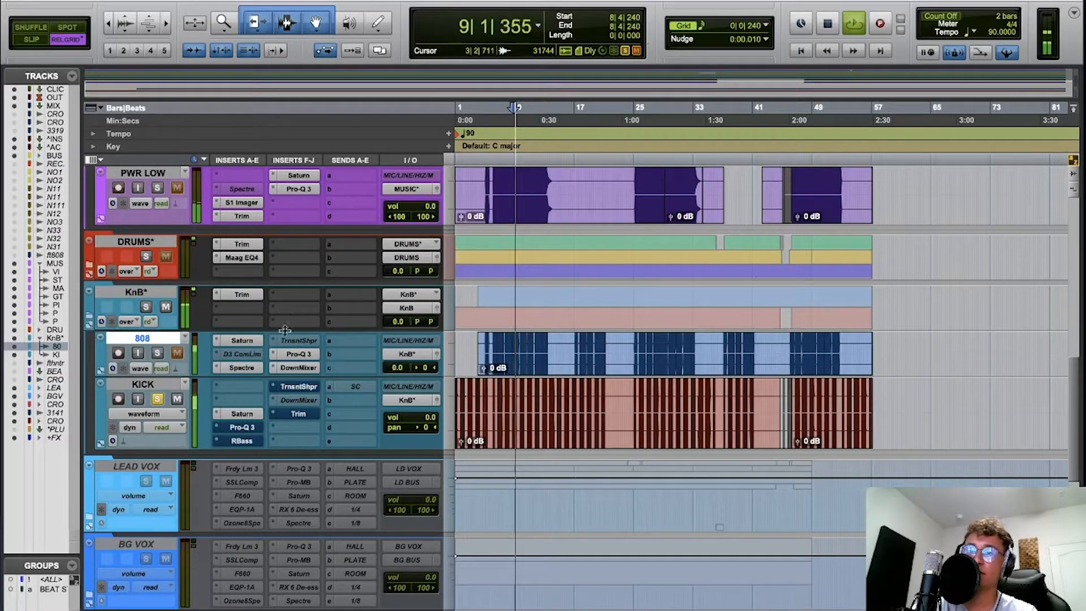
super+click(242, 414)
key(space)
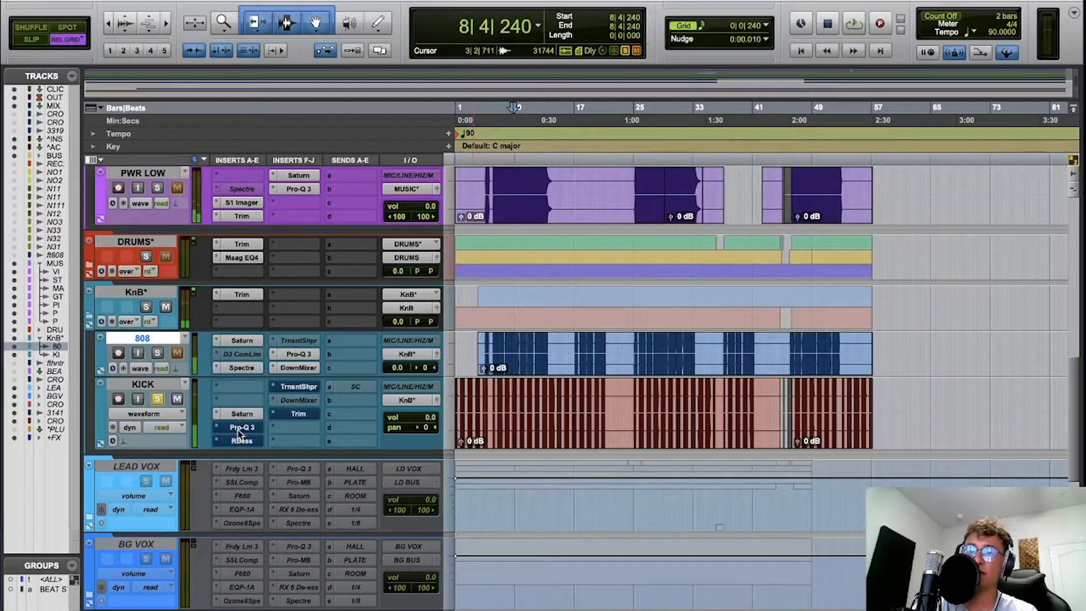
Review the Pro-Q 3 and RBass settings on the KICK track and take both inserts out of bypass.
click(247, 429)
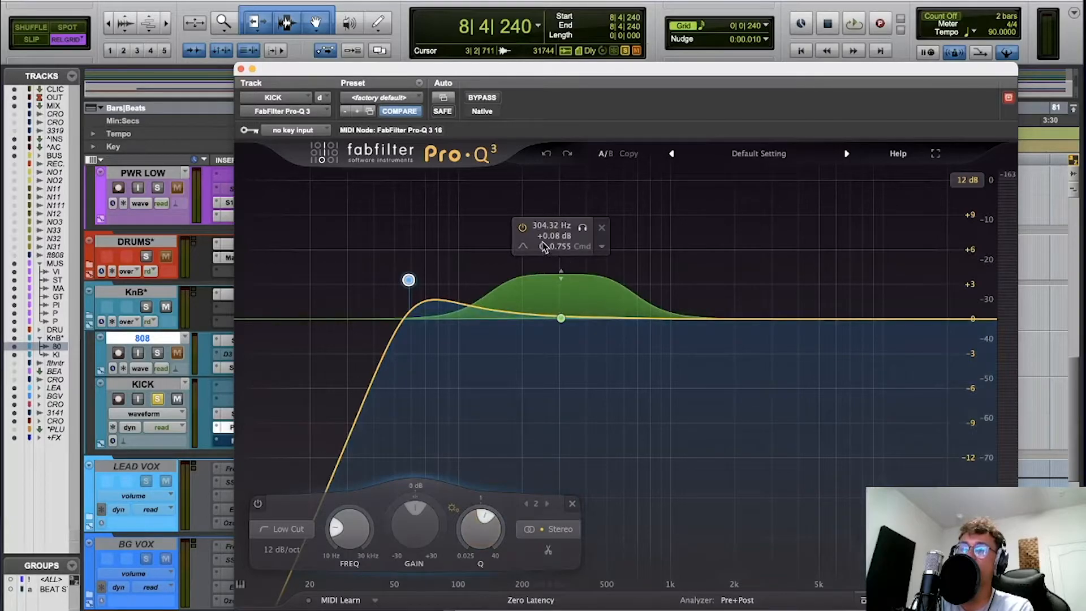
click(239, 68)
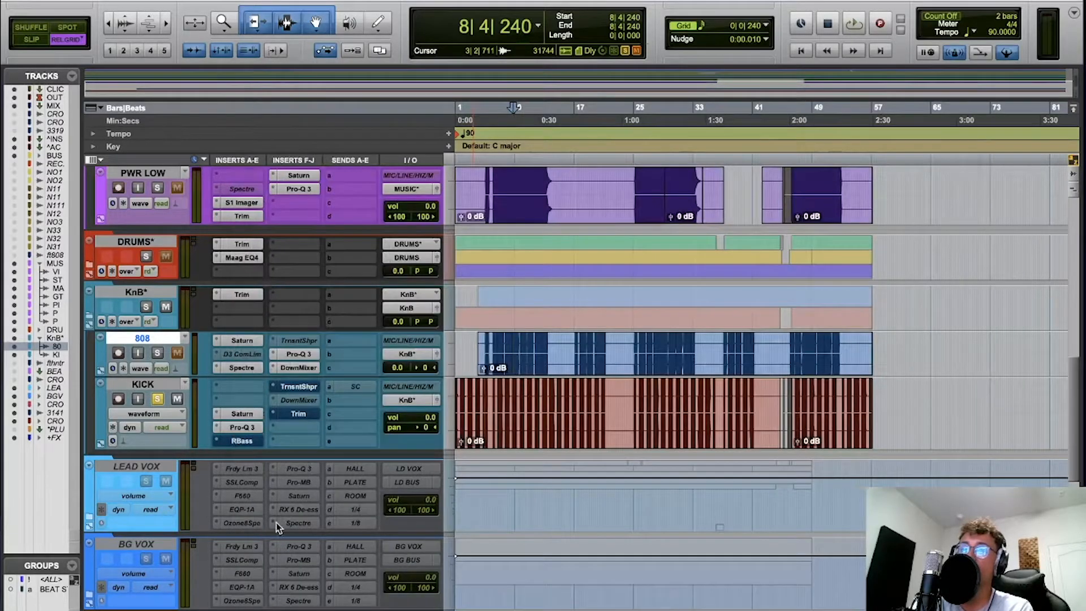
click(241, 440)
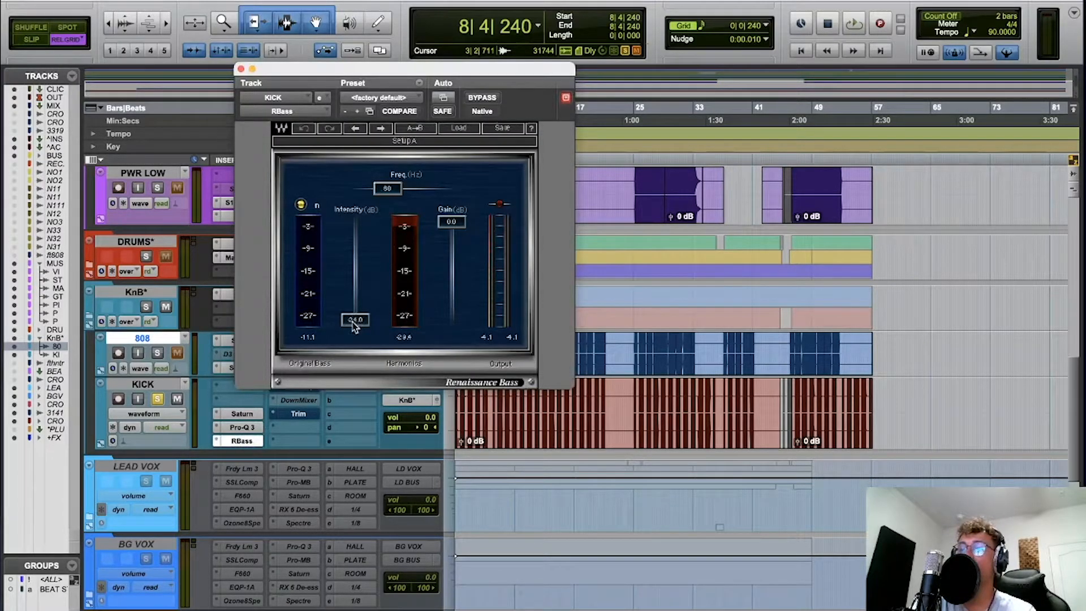
click(241, 69)
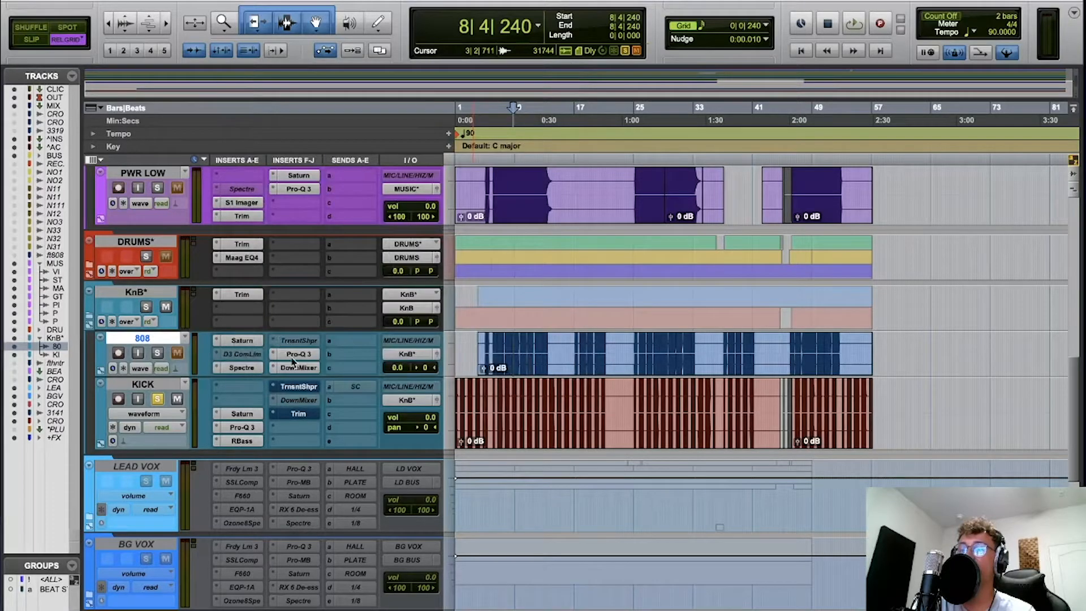
Review the Transient Shaper and Trim settings on the KICK track and take both inserts out of bypass.
click(298, 388)
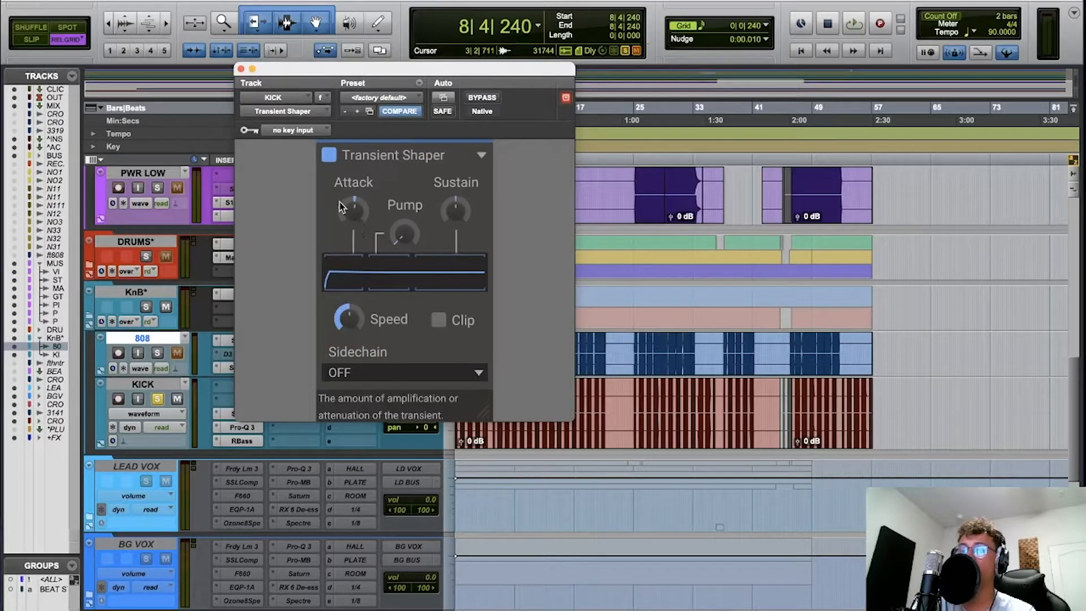
click(241, 69)
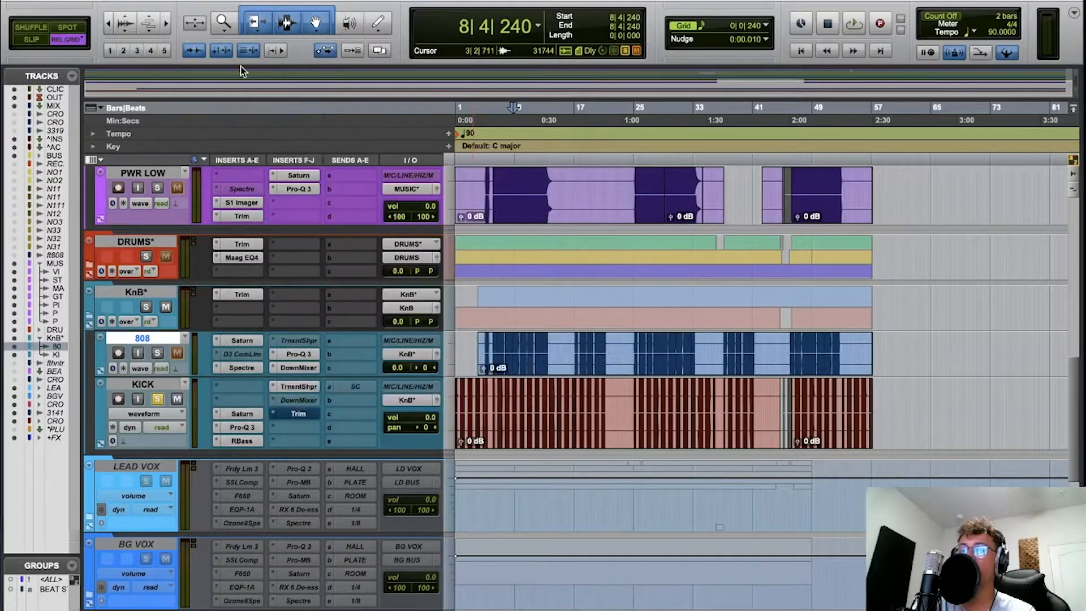
click(303, 413)
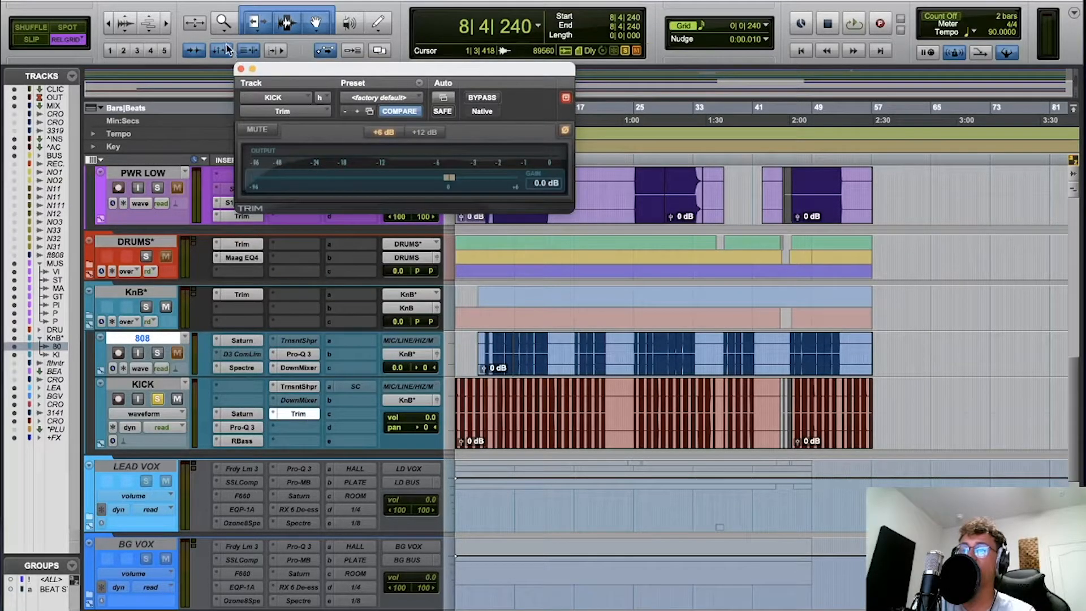
click(240, 68)
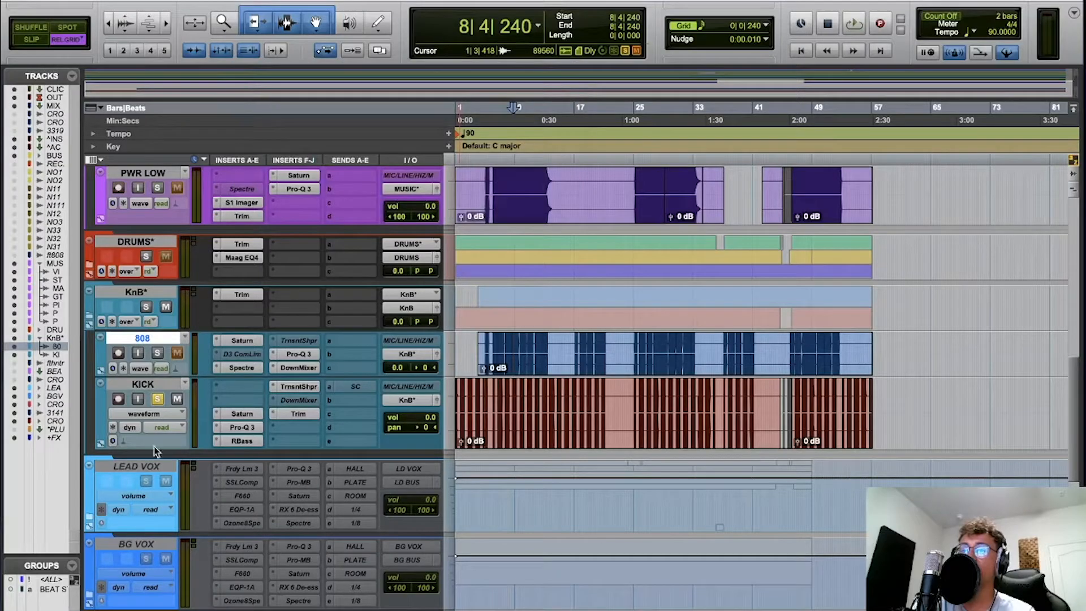
Unsolo the KICK track and compare its Trim phase inversion off and on during playback with the KnB folder temporarily soloed.
click(157, 399)
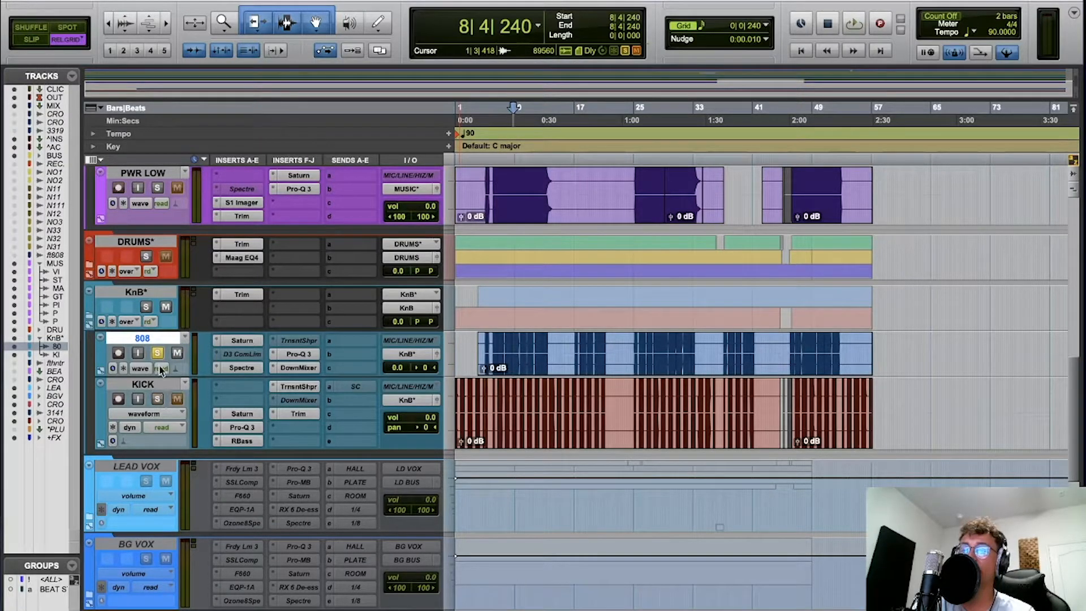
click(146, 307)
click(304, 414)
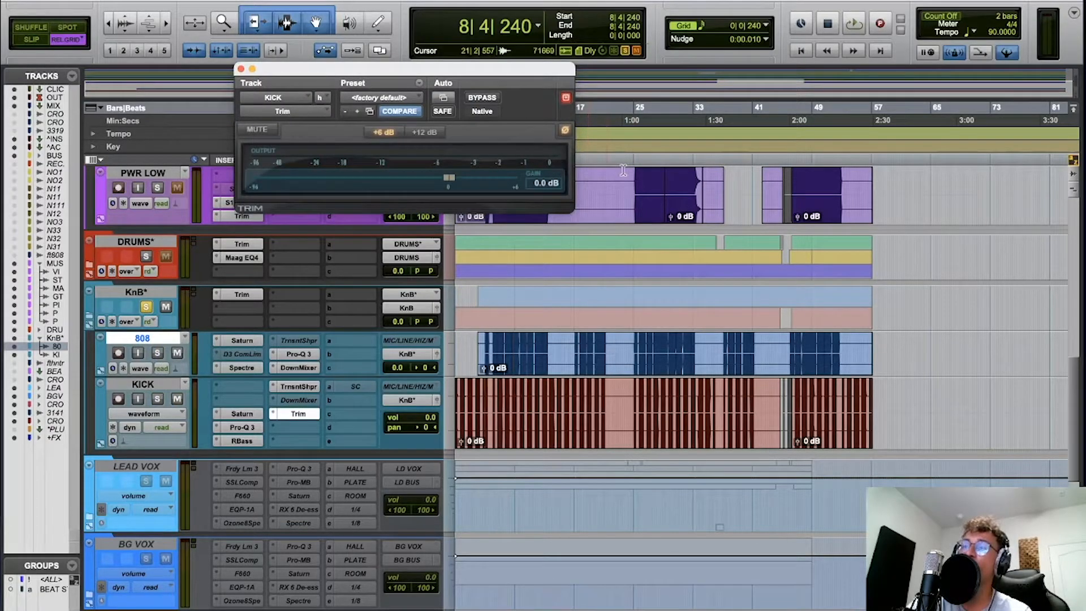
key(space)
click(565, 131)
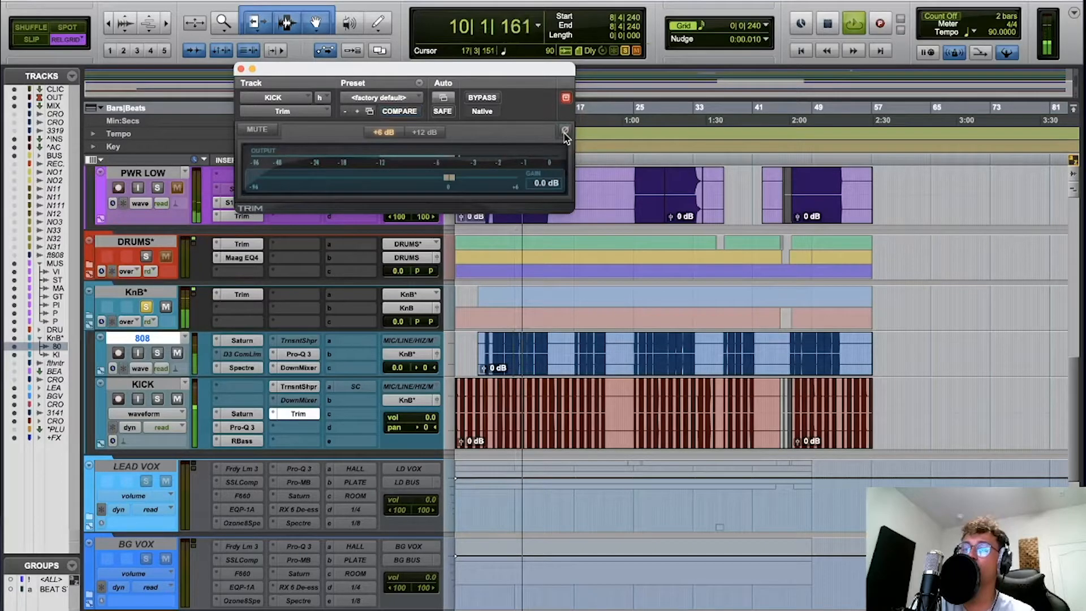
click(564, 130)
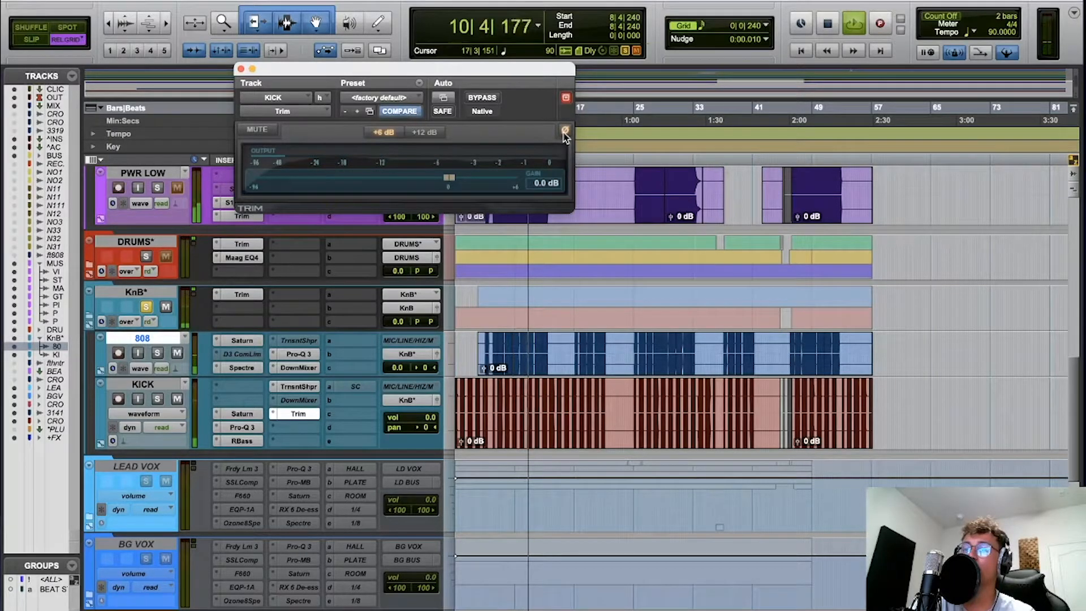
key(space)
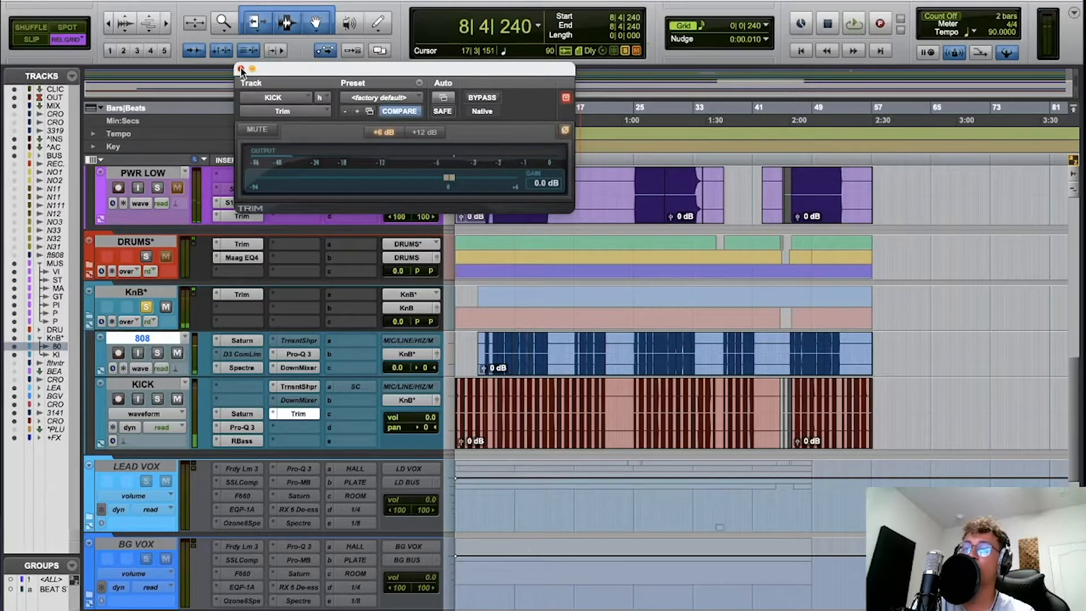
click(241, 68)
click(146, 306)
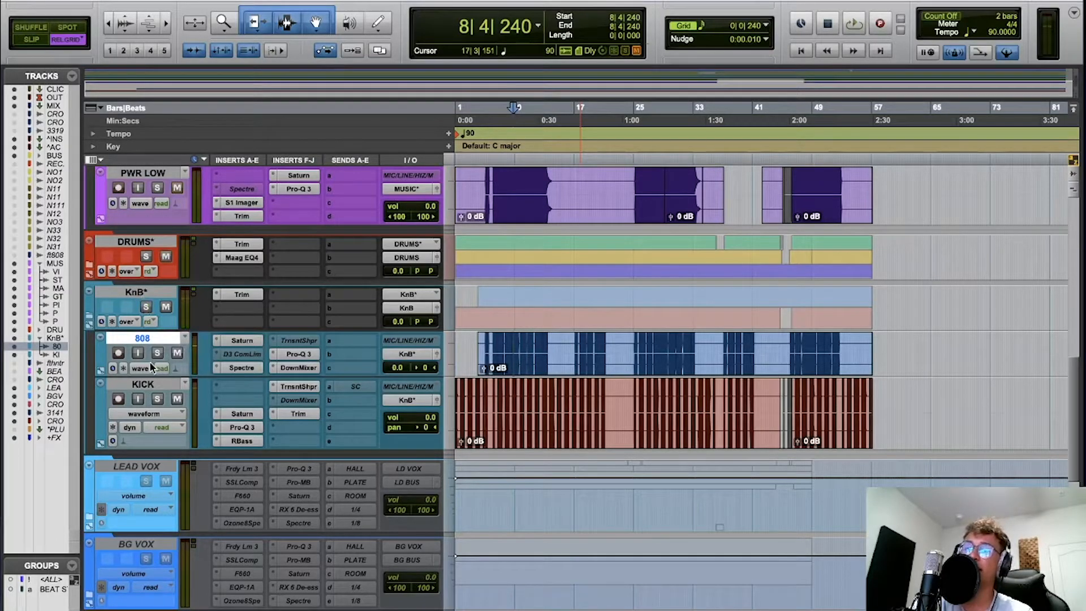
Solo the 808 track and review its Saturn settings and Spectre's bands and saturation types.
click(157, 352)
click(242, 340)
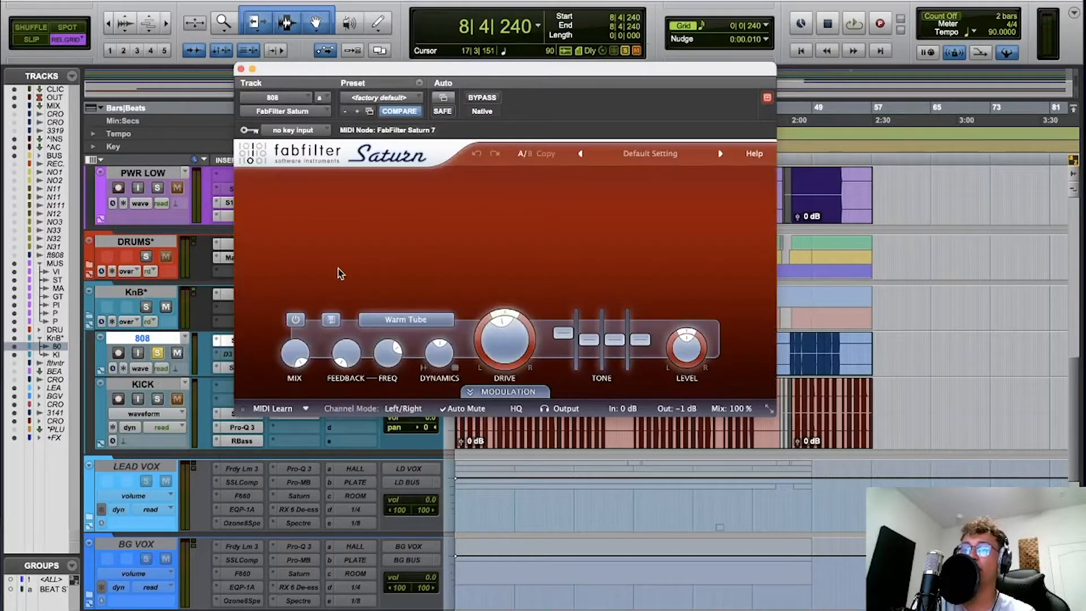
click(240, 68)
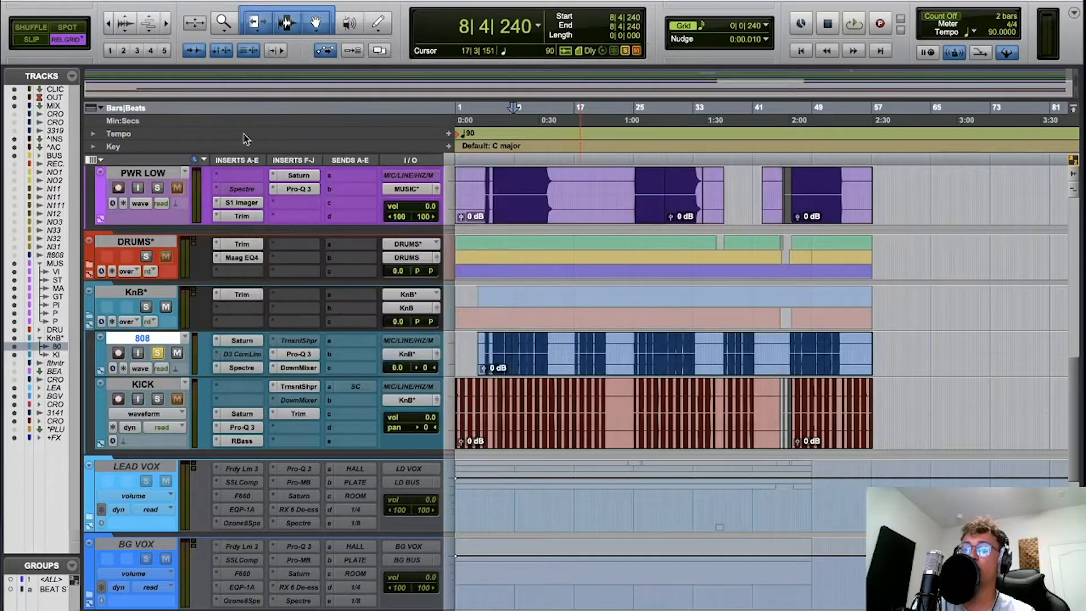
click(244, 369)
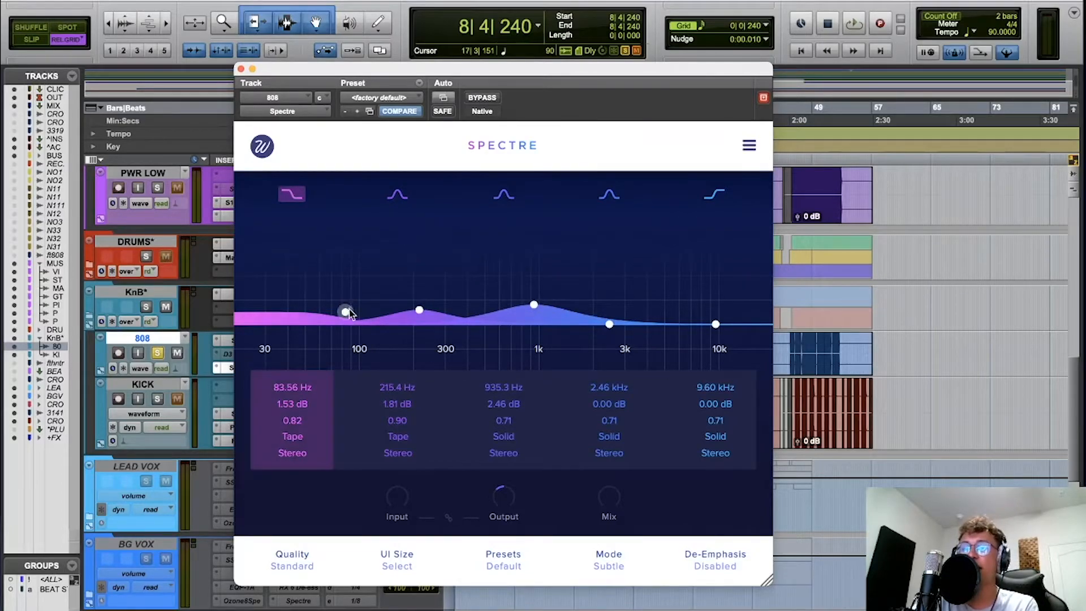
click(301, 440)
click(302, 440)
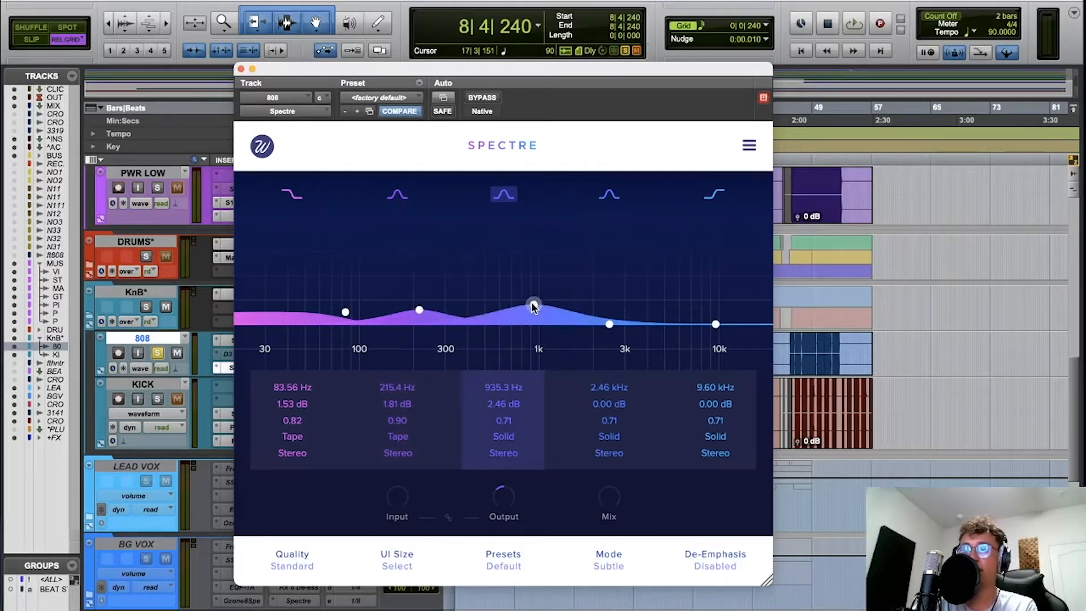
mouse_move(491, 486)
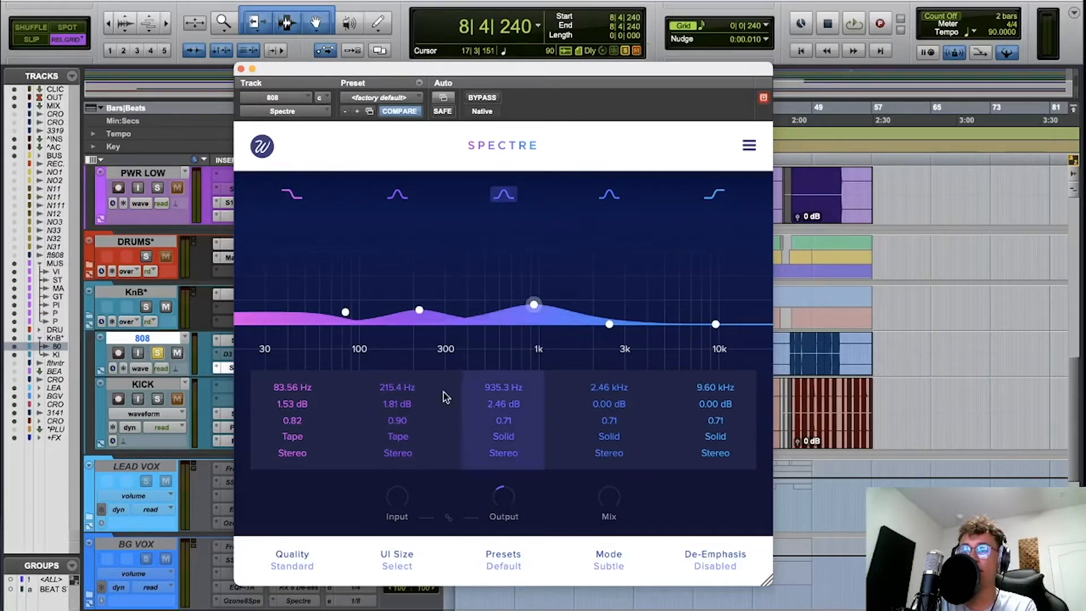
click(240, 69)
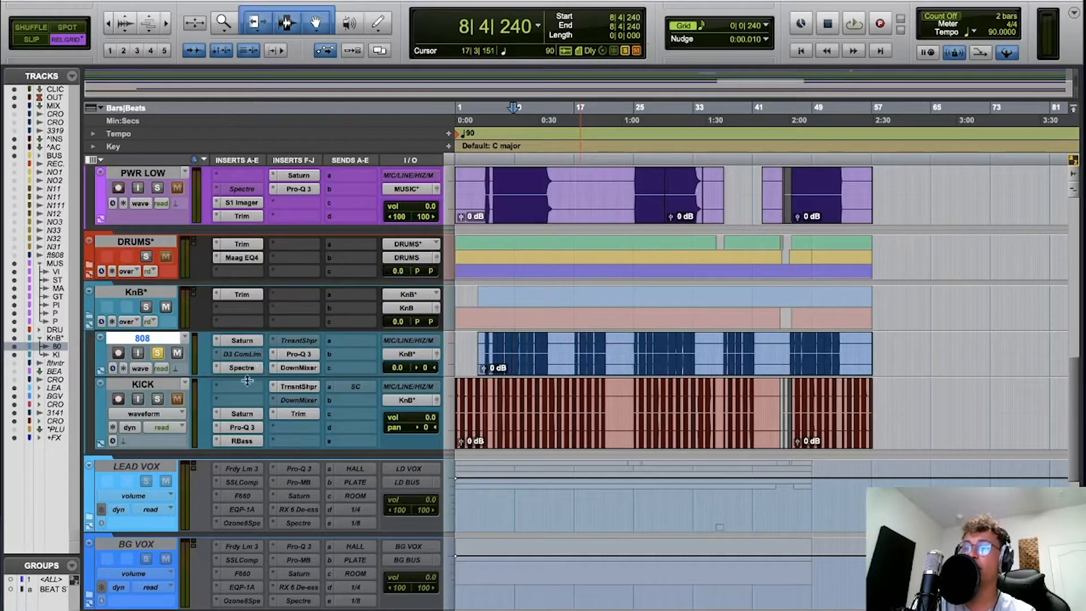
Review the Pro-Q 3 and DownMixer settings on the 808 track and unsolo the track.
click(298, 355)
click(515, 334)
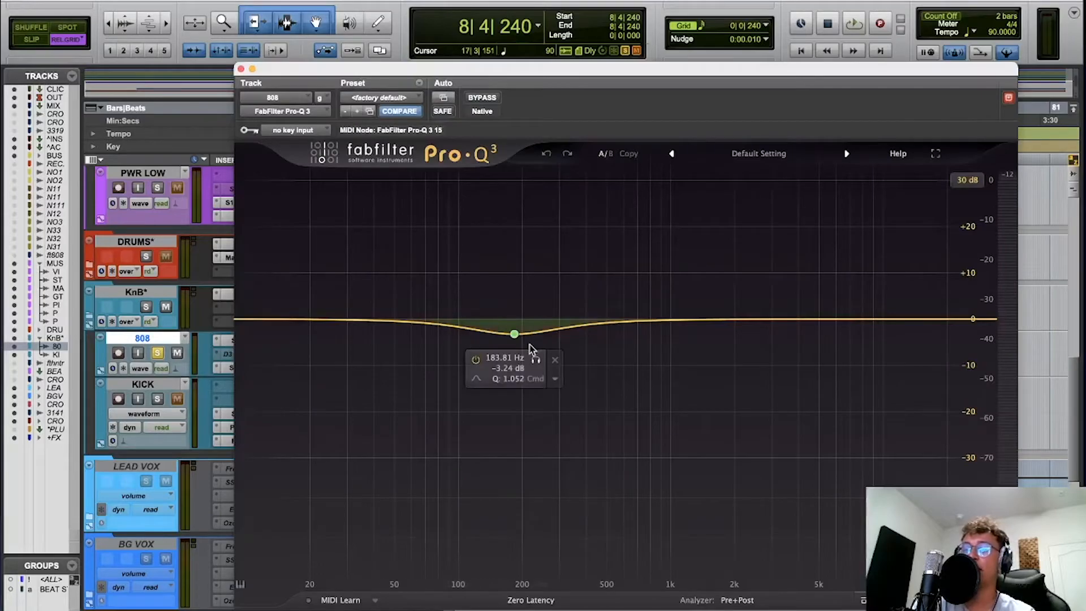
click(240, 70)
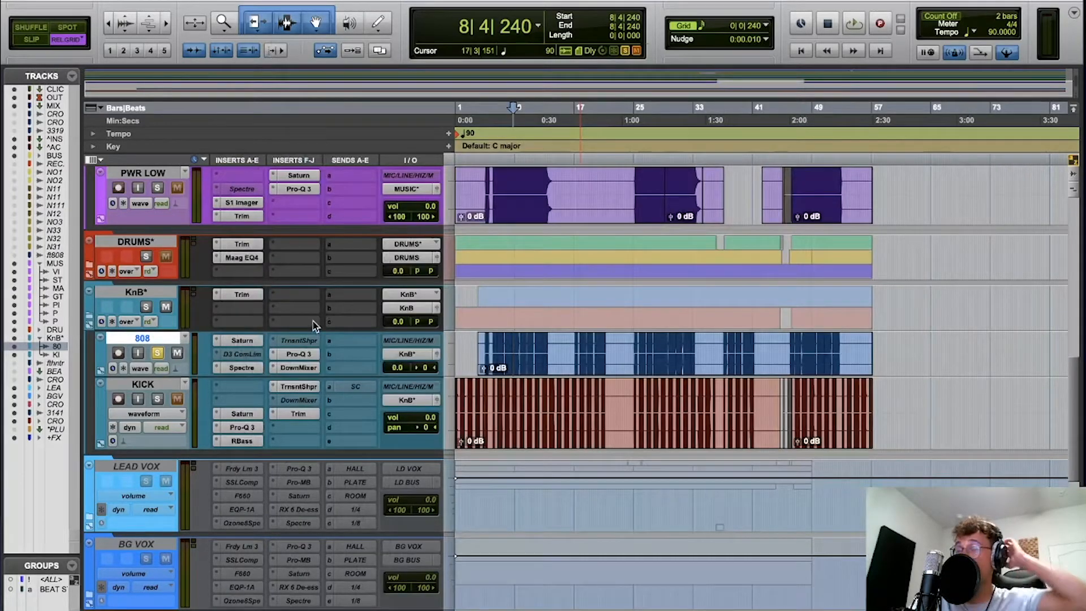
click(287, 366)
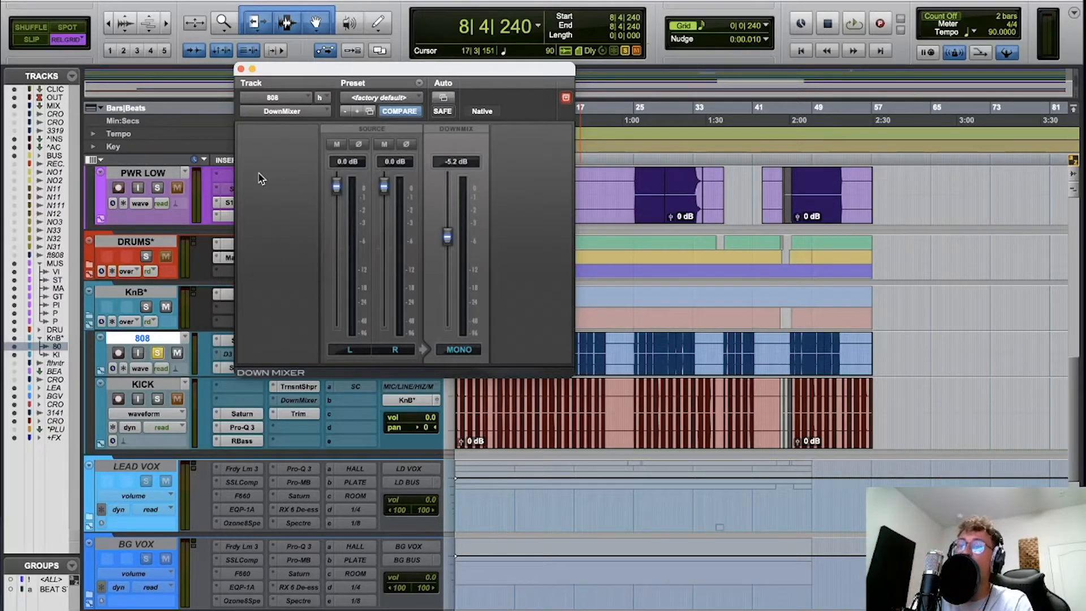
click(240, 69)
click(156, 353)
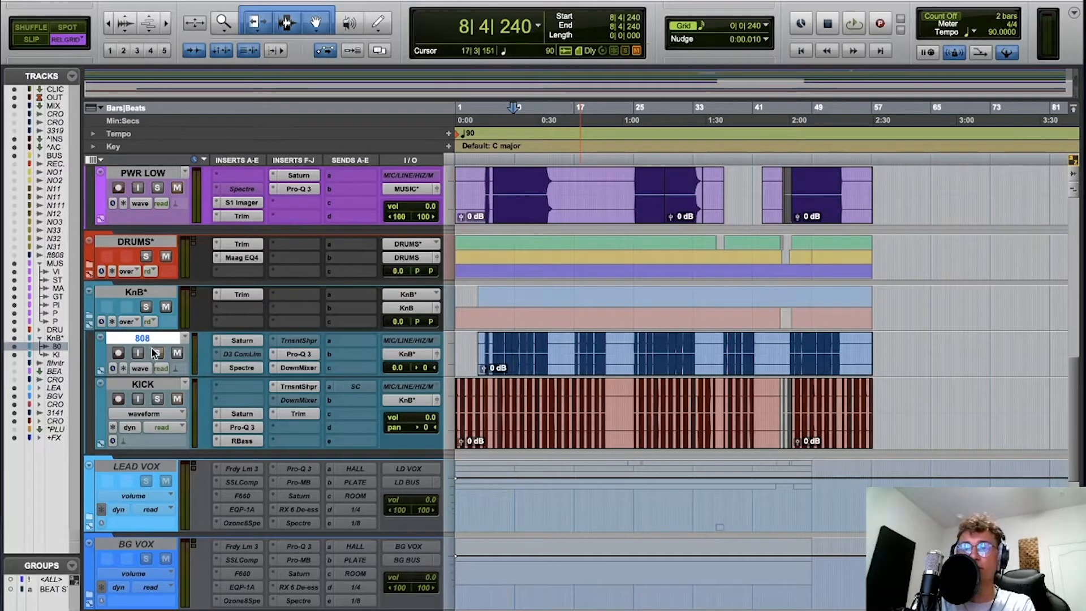
Collapse the KnB and MUSIC folders and expand the BUSSES folder to show its bus tracks.
scroll(91, 430, up, 4)
click(89, 434)
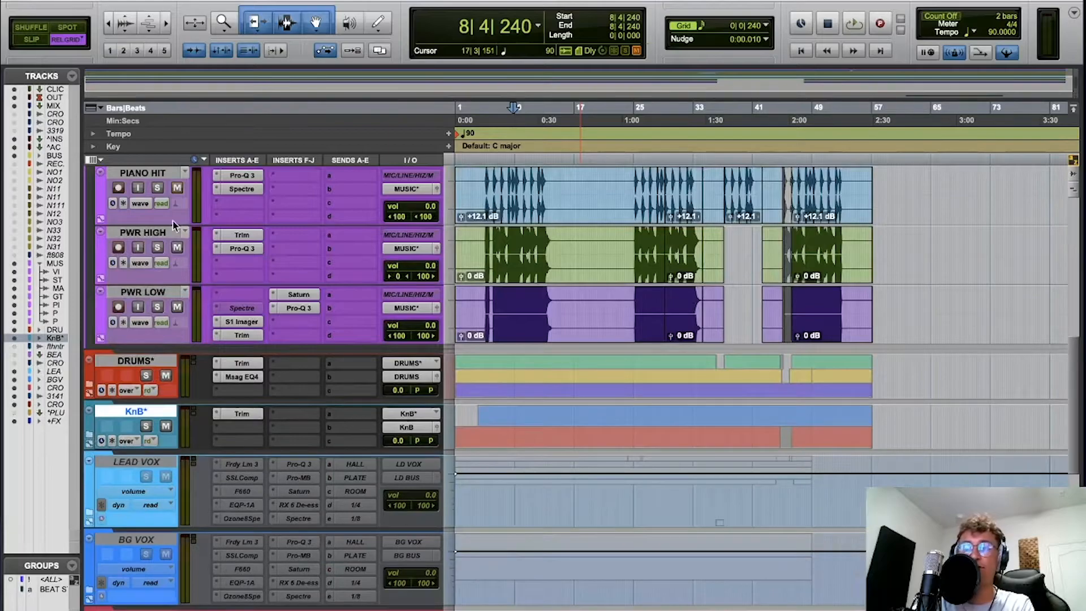
scroll(154, 281, up, 5)
scroll(152, 282, up, 1)
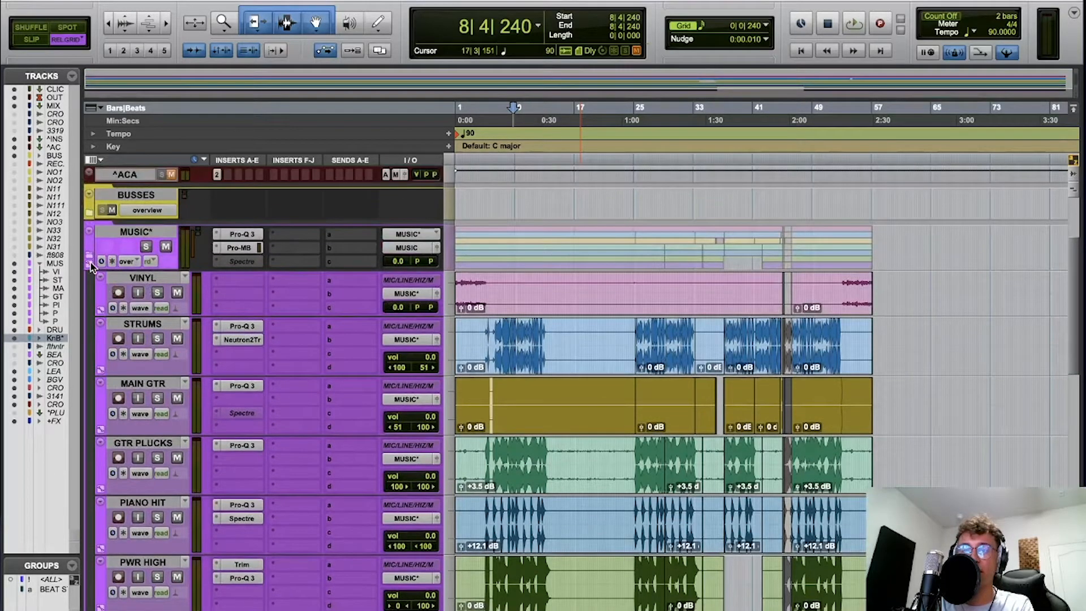
click(91, 263)
click(91, 257)
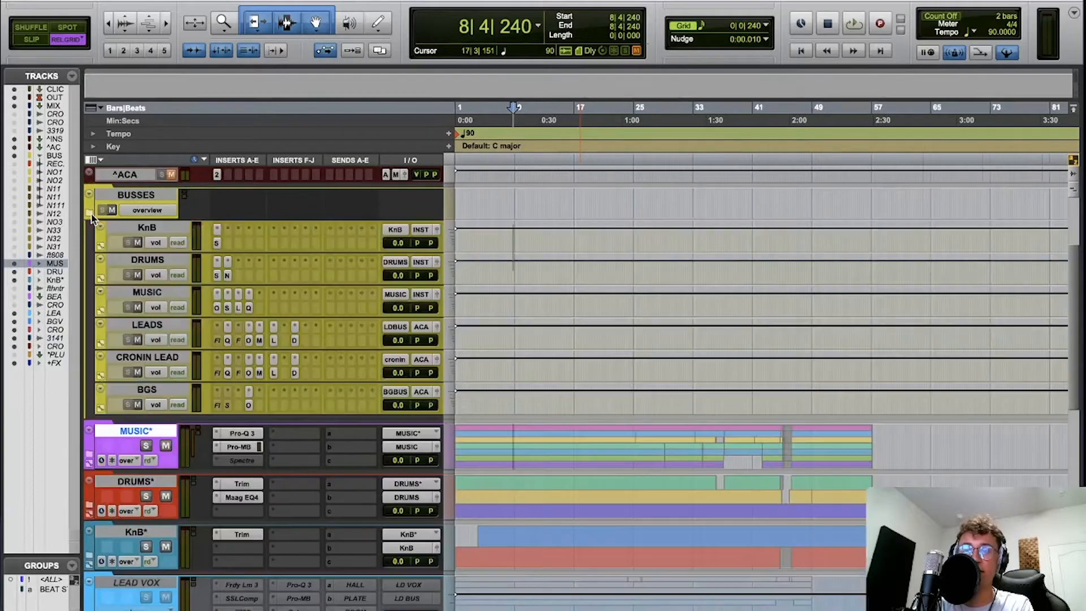
click(90, 214)
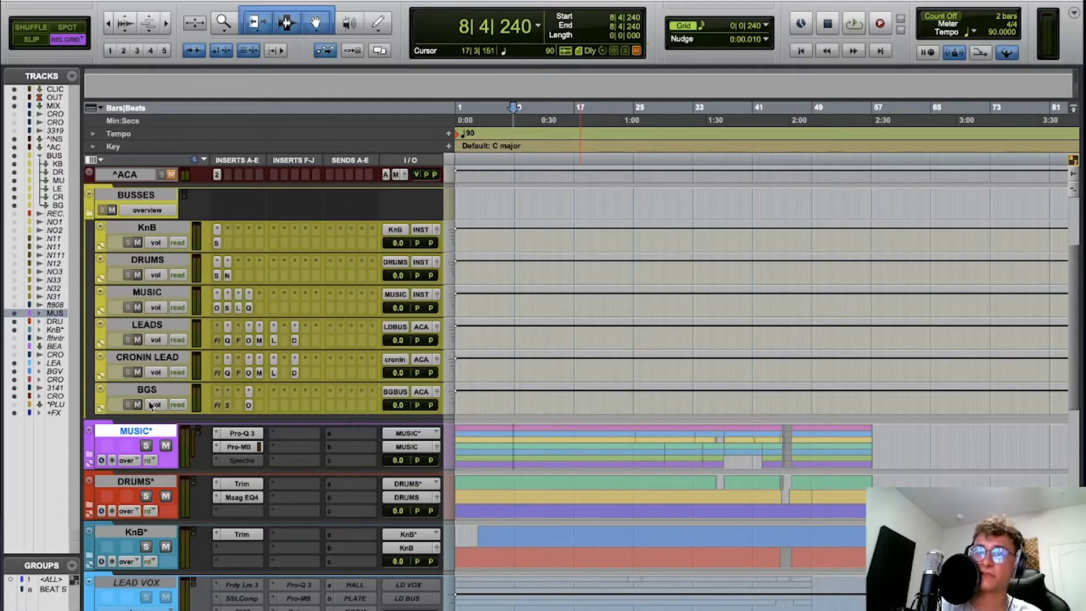
Review the Oxford Inflator, Saturn and Lo-Fi settings on the MUSIC bus.
click(218, 307)
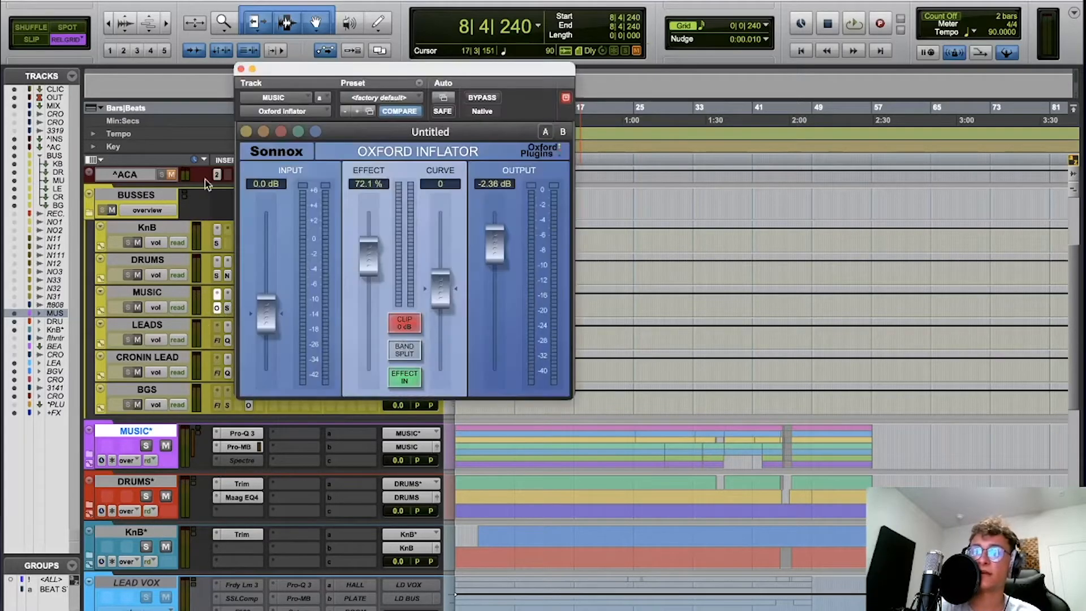
click(240, 69)
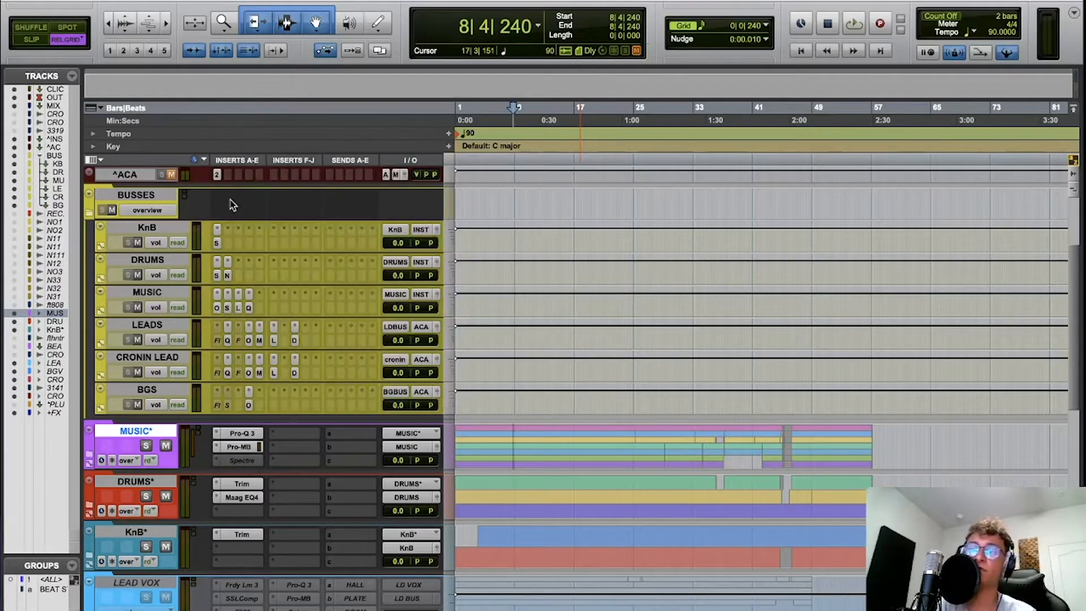
click(227, 307)
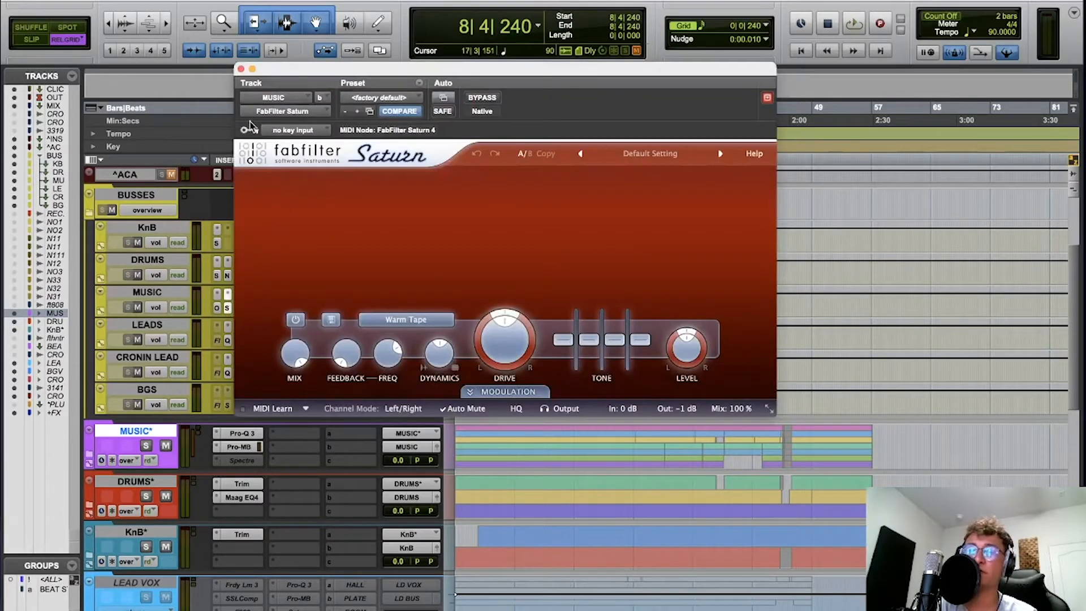
click(240, 69)
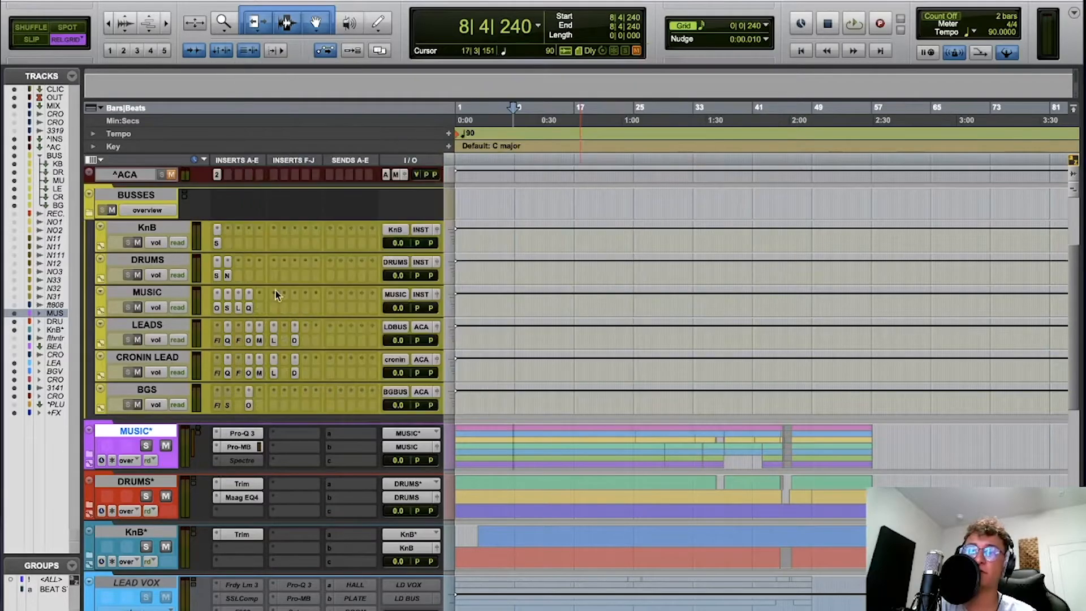
click(238, 307)
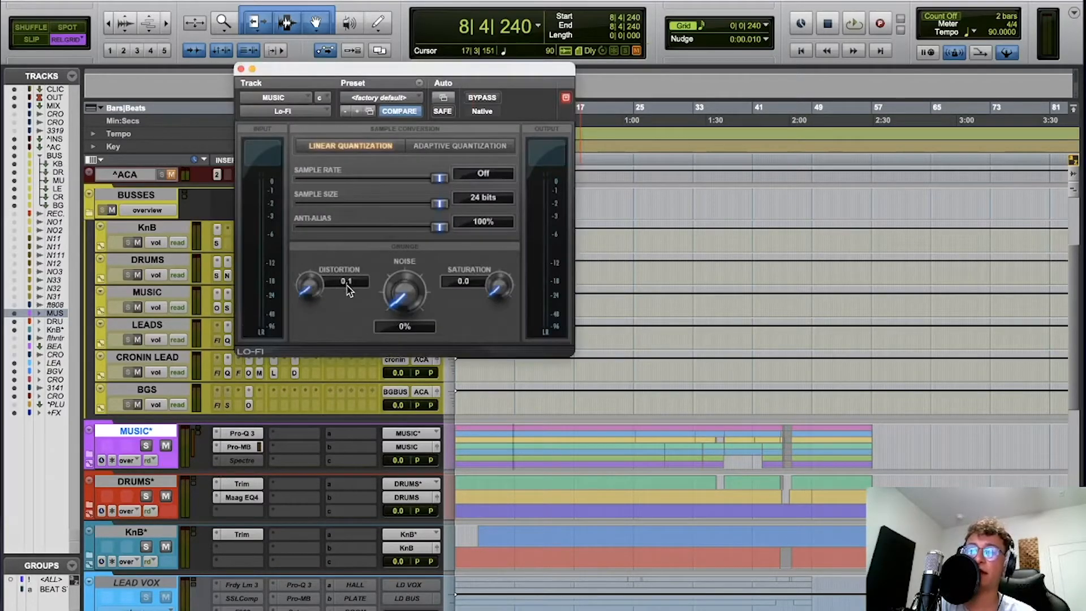
click(241, 69)
Review the Pro-Q 3 bands on the MUSIC bus, soloing the low-mid and upper-mid cuts during playback.
click(249, 308)
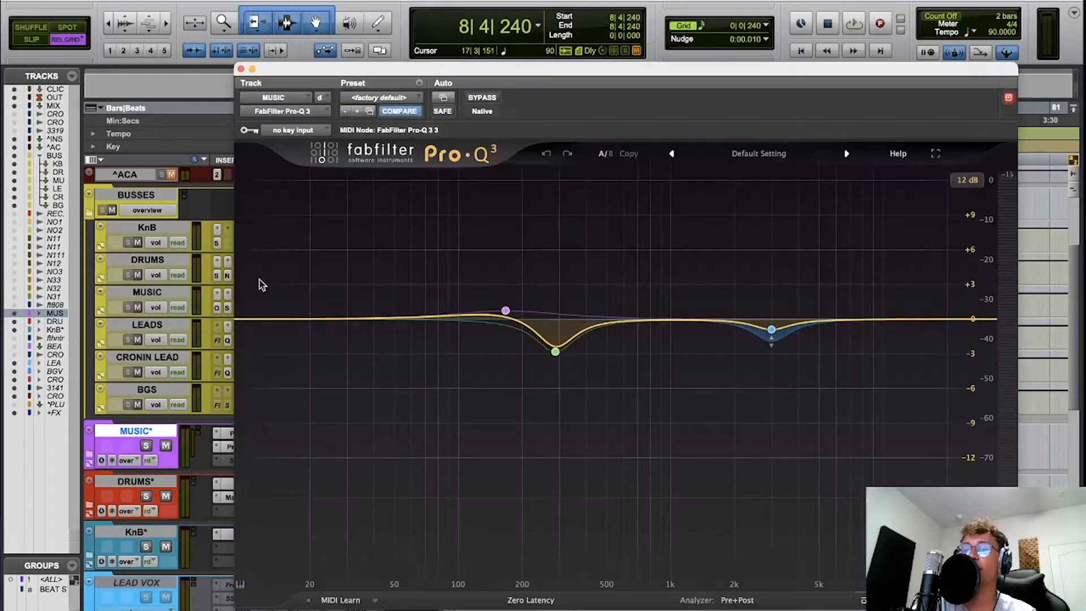
key(space)
click(577, 378)
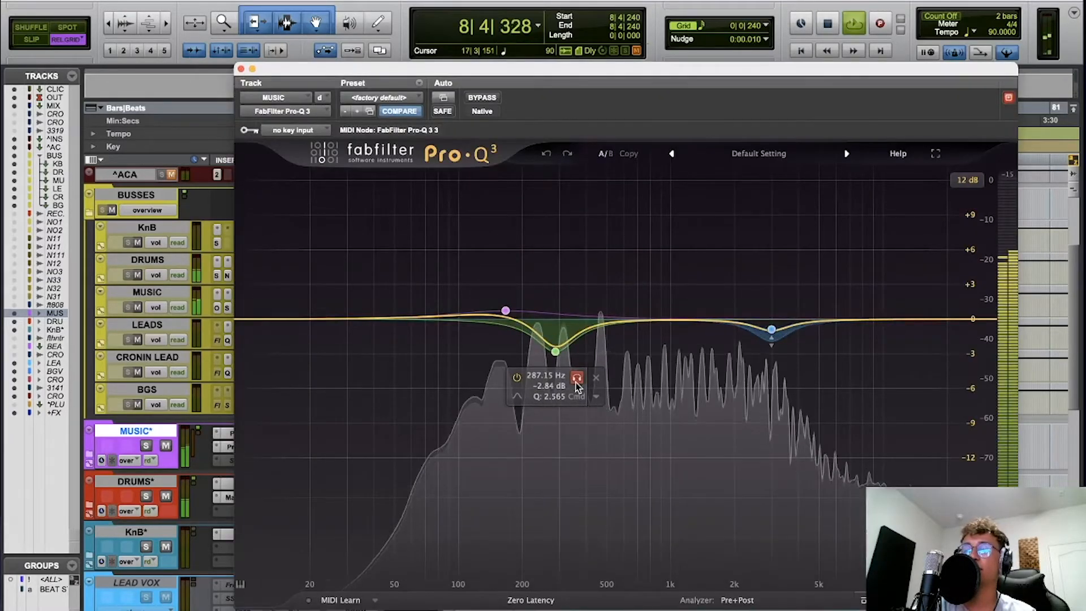
key(space)
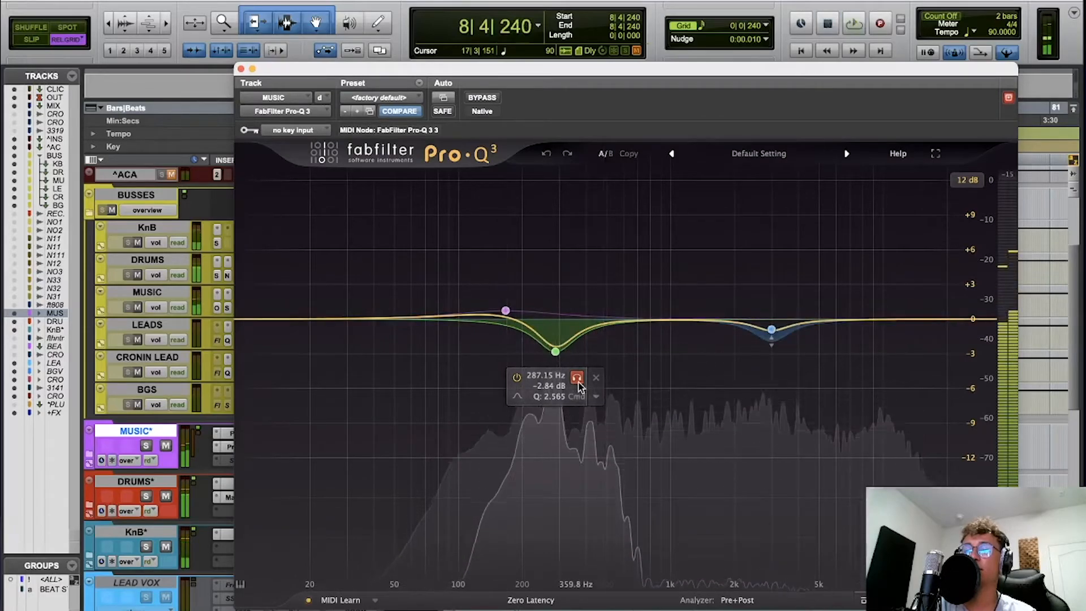
key(space)
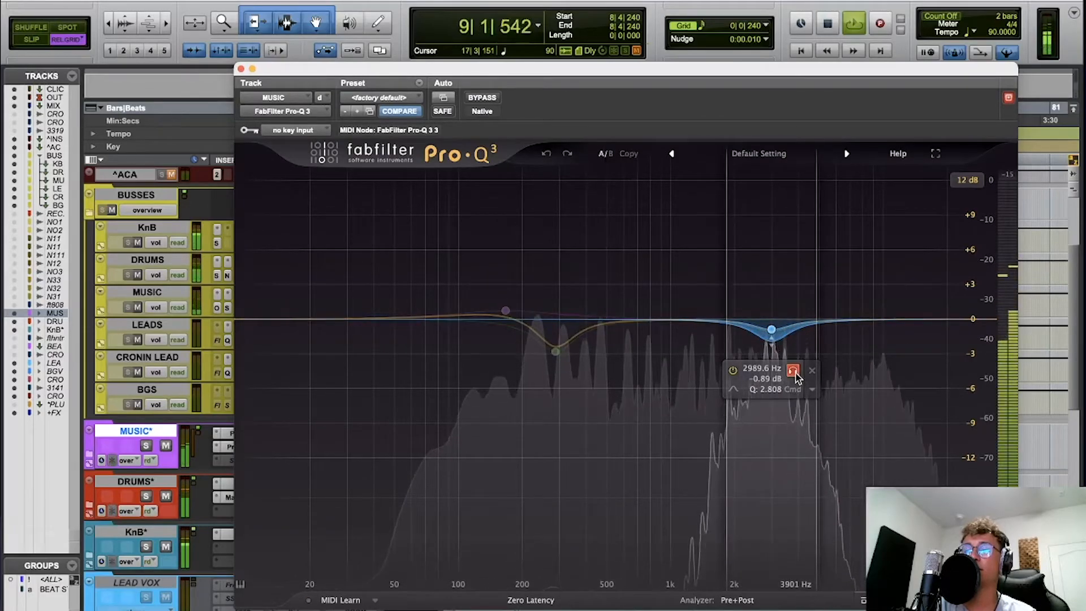
key(space)
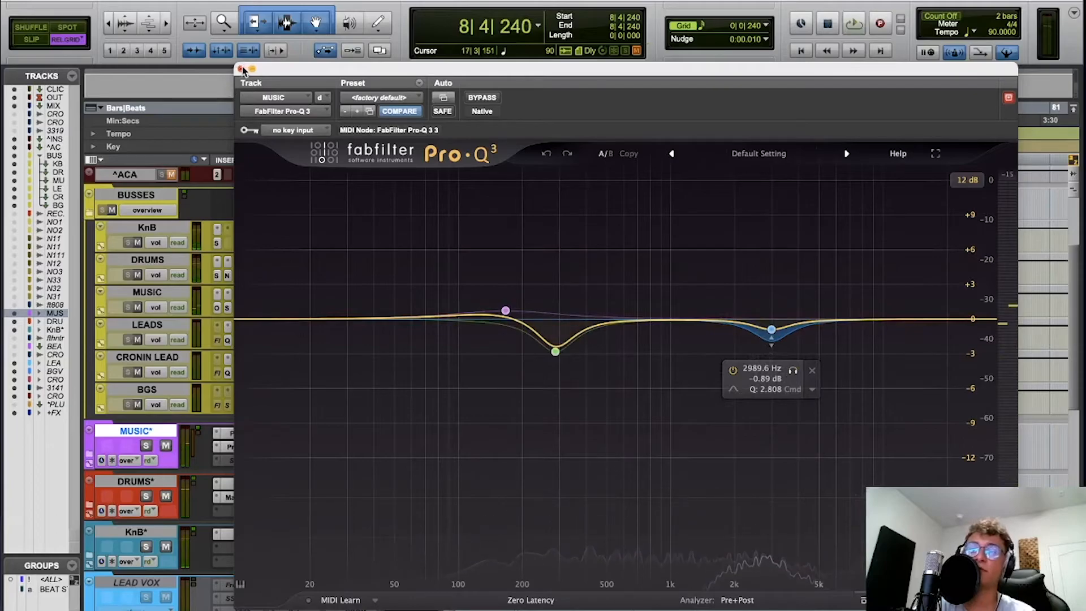
mouse_move(509, 311)
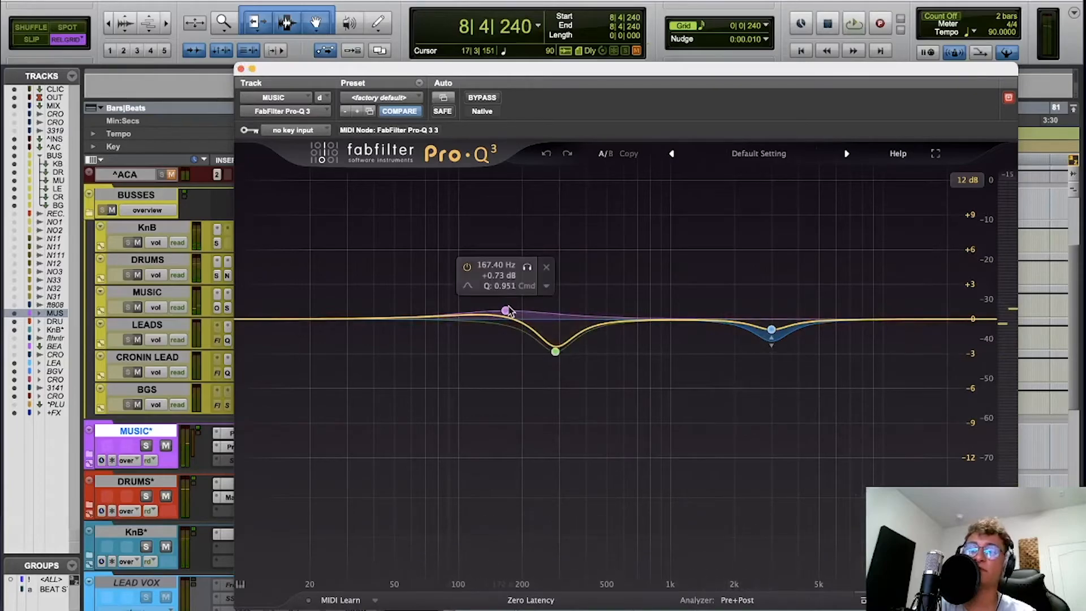
click(240, 69)
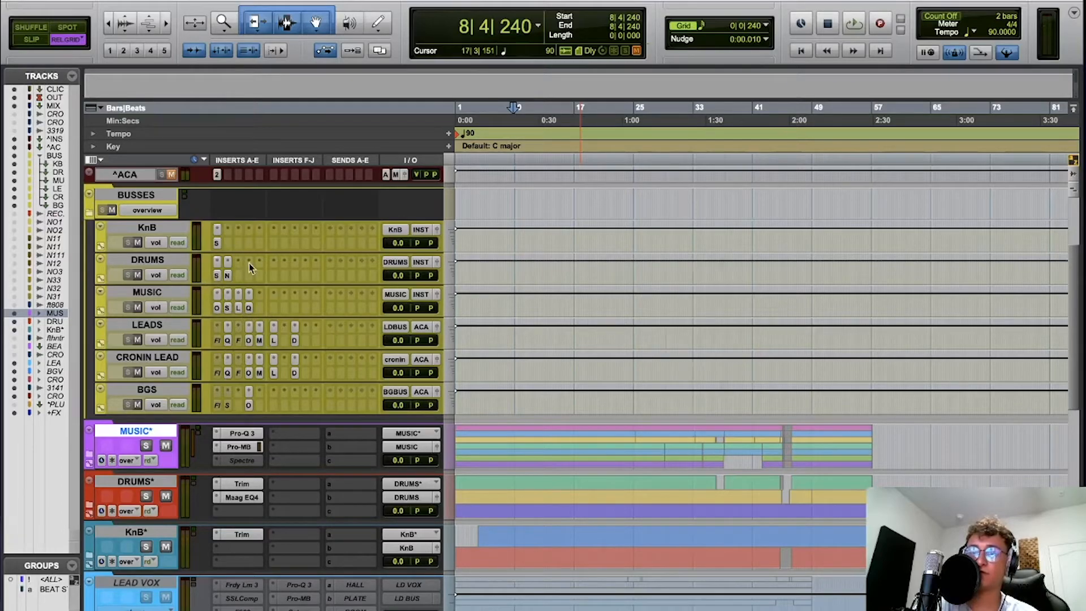
Review the Saturn and Neutron Transient Shaper settings on the DRUMS bus and the Saturn settings on the KnB bus.
click(217, 261)
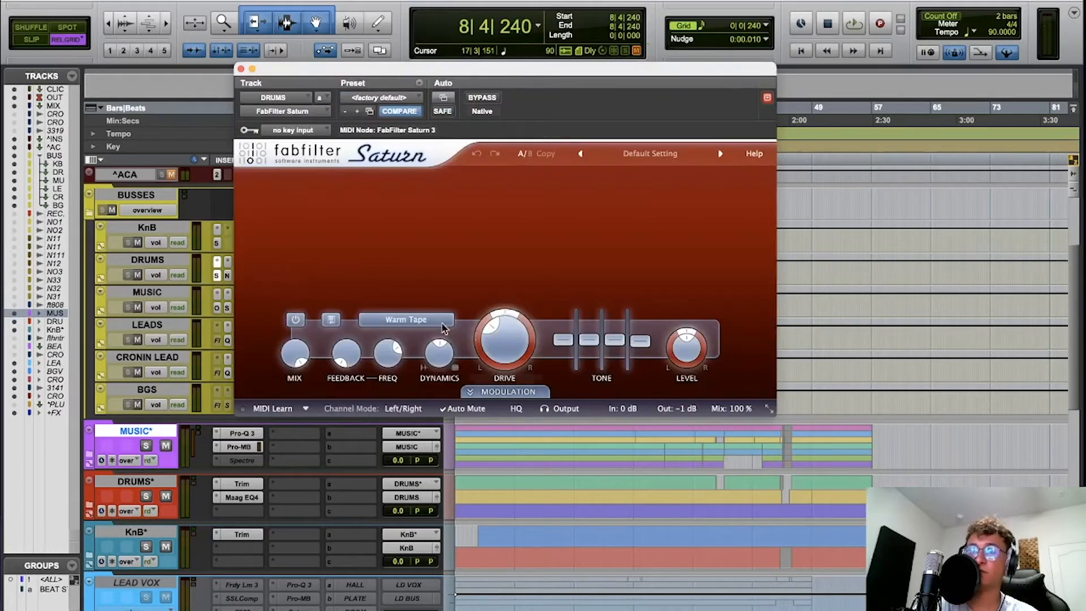
click(241, 69)
click(227, 276)
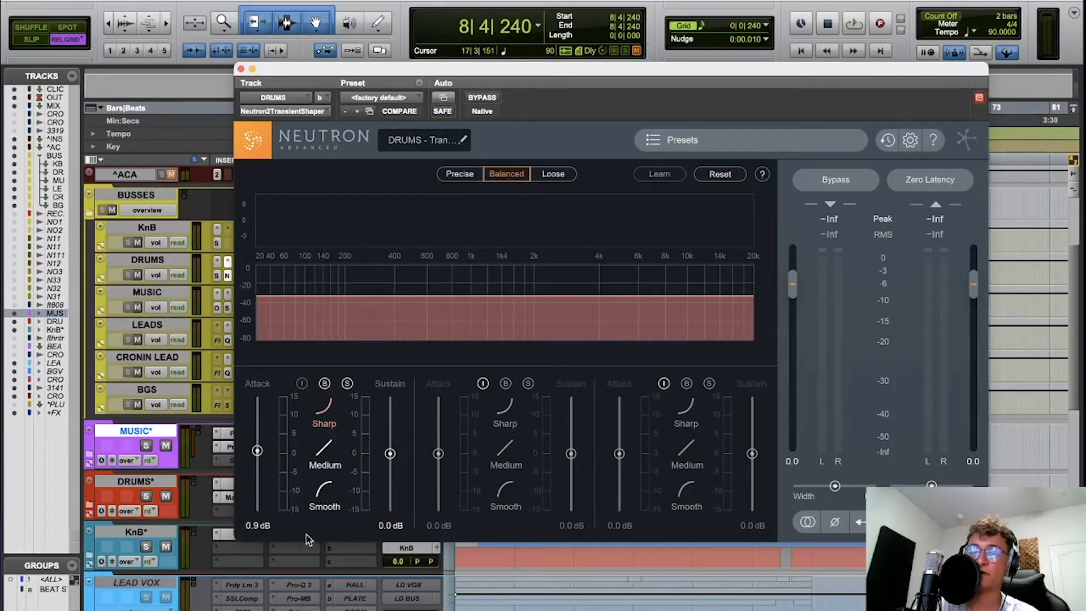
click(241, 69)
click(216, 244)
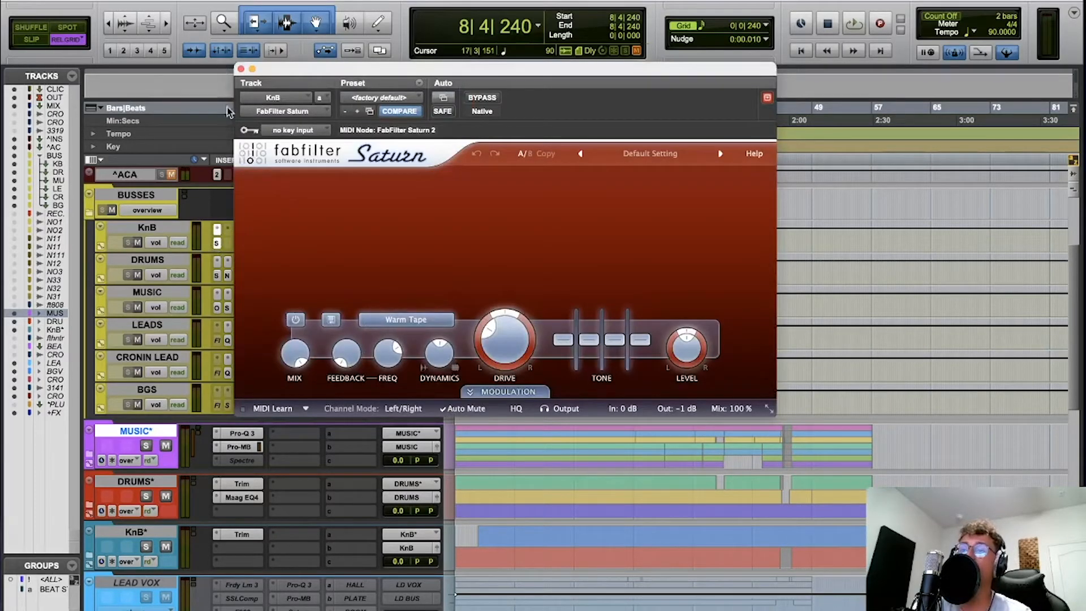
click(241, 69)
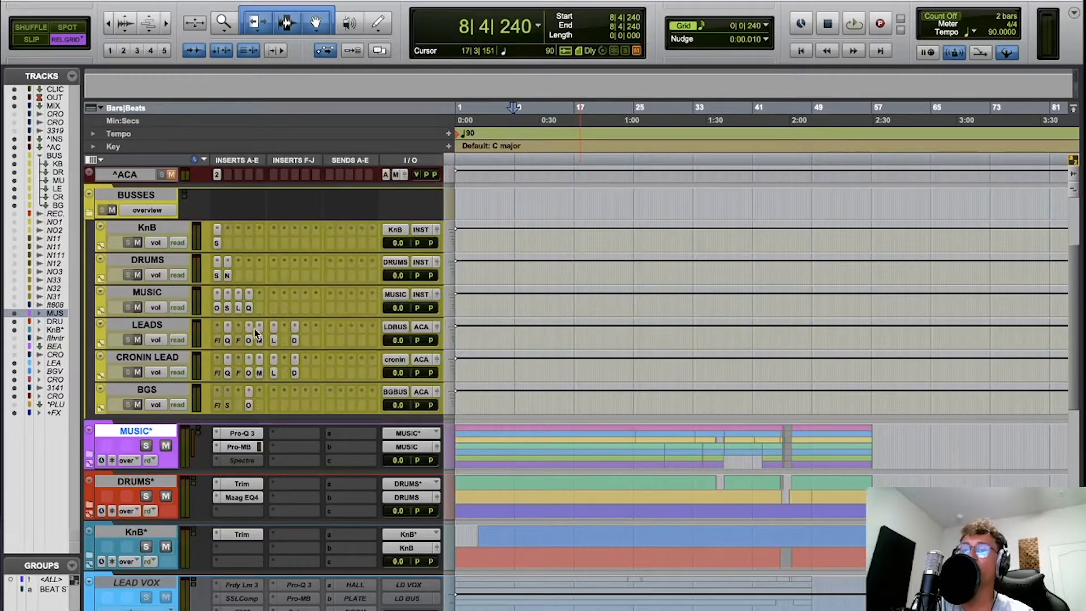
Collapse the BUSSES folder and bring the MIXBUS track into view above the instrument folders.
scroll(168, 312, up, 1)
click(89, 230)
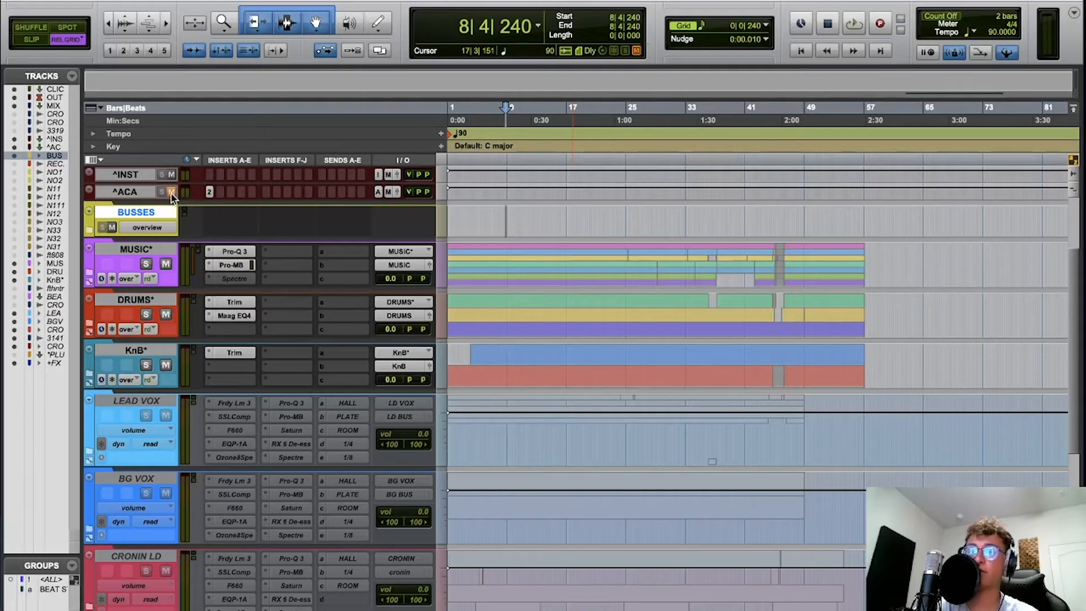
scroll(233, 311, up, 3)
scroll(141, 484, down, 4)
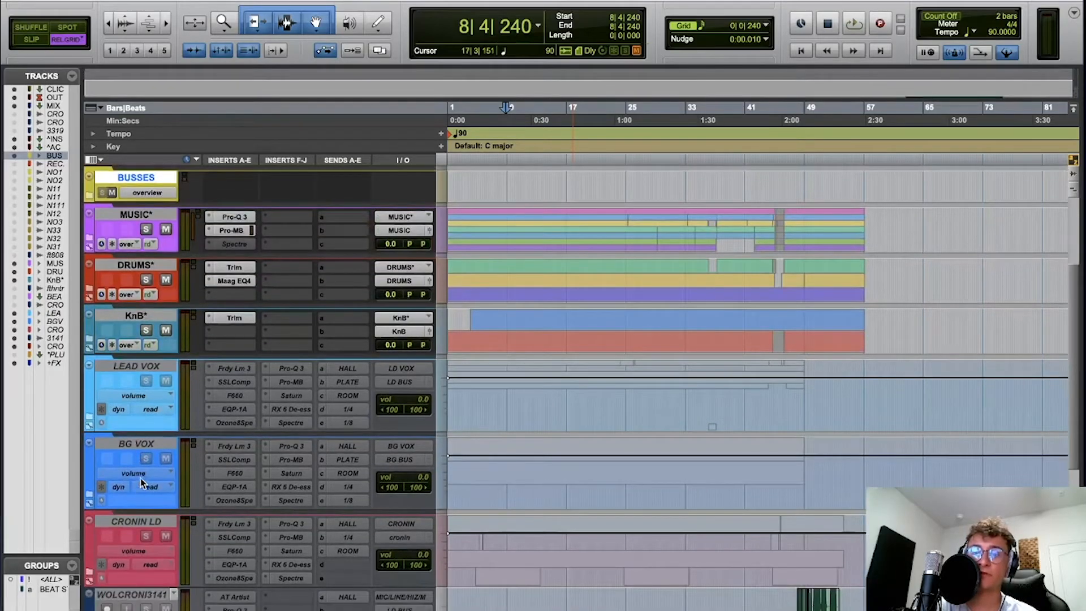
scroll(141, 478, up, 3)
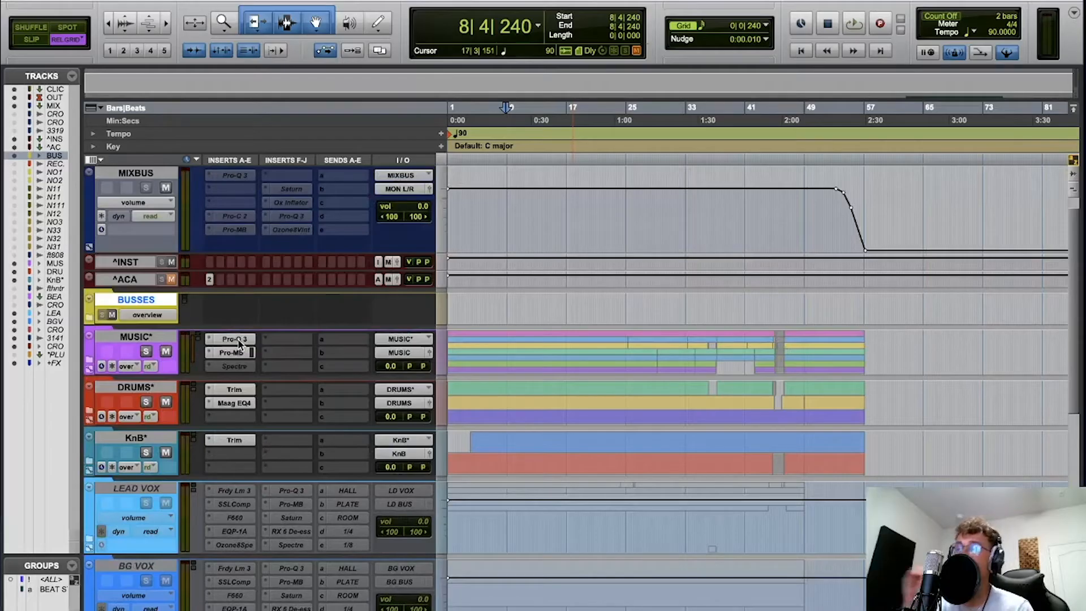